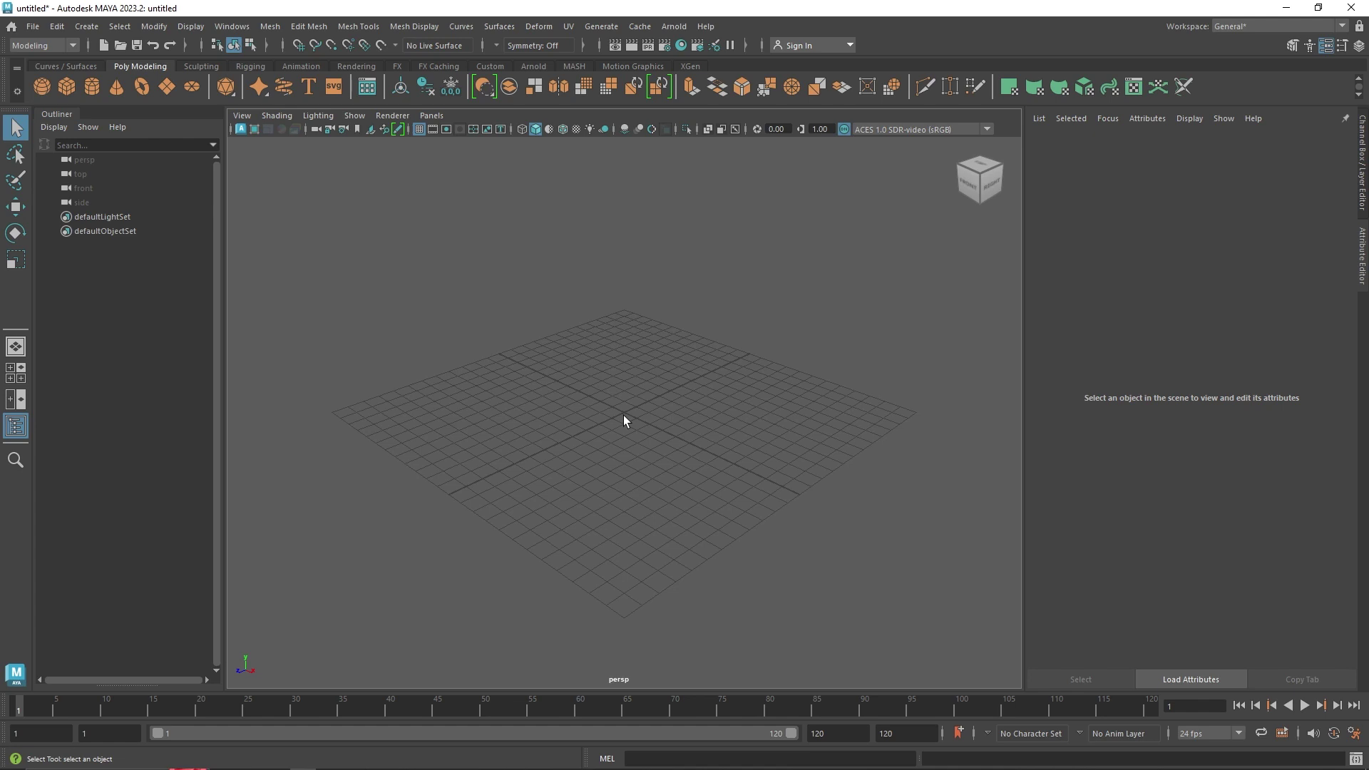
# Create a polygon cube at the origin.
pyautogui.click(66, 86)
pyautogui.scroll(8, 652, 399)
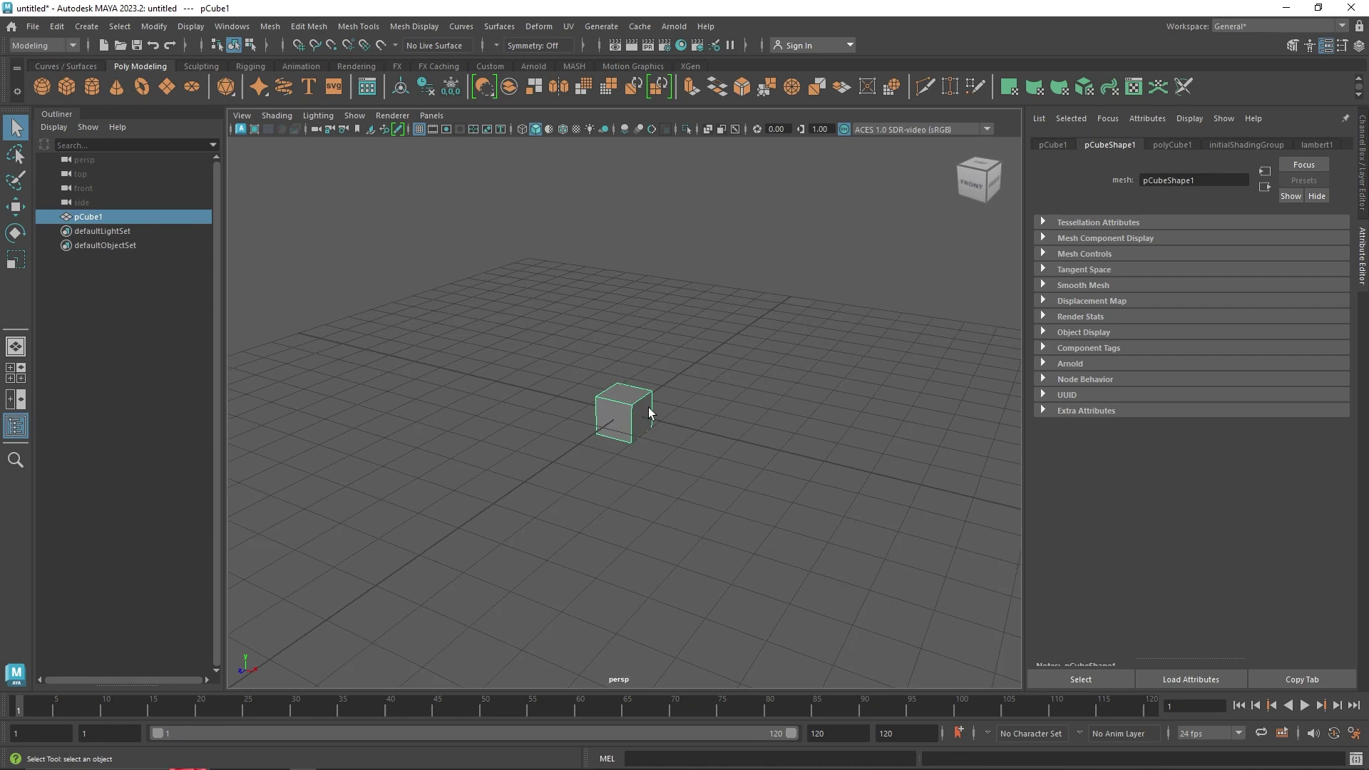
pyautogui.moveTo(629, 348); pyautogui.dragTo(626, 387, button='right')
# Extrude the cube's top and bottom faces together and taper them into pointed ends.
pyautogui.click(626, 387)
pyautogui.press('f')
pyautogui.keyDown('alt'); pyautogui.moveTo(641, 435); pyautogui.dragTo(641, 386); pyautogui.keyUp('alt')
pyautogui.scroll(-5, 641, 432)
pyautogui.scroll(-4, 640, 432)
pyautogui.keyDown('alt'); pyautogui.moveTo(642, 499); pyautogui.dragTo(663, 450); pyautogui.keyUp('alt')
pyautogui.keyDown('shift'); pyautogui.click(632, 475); pyautogui.keyUp('shift')
pyautogui.hotkey('alt', 'shift')
pyautogui.hotkey('ctrl', 'e')
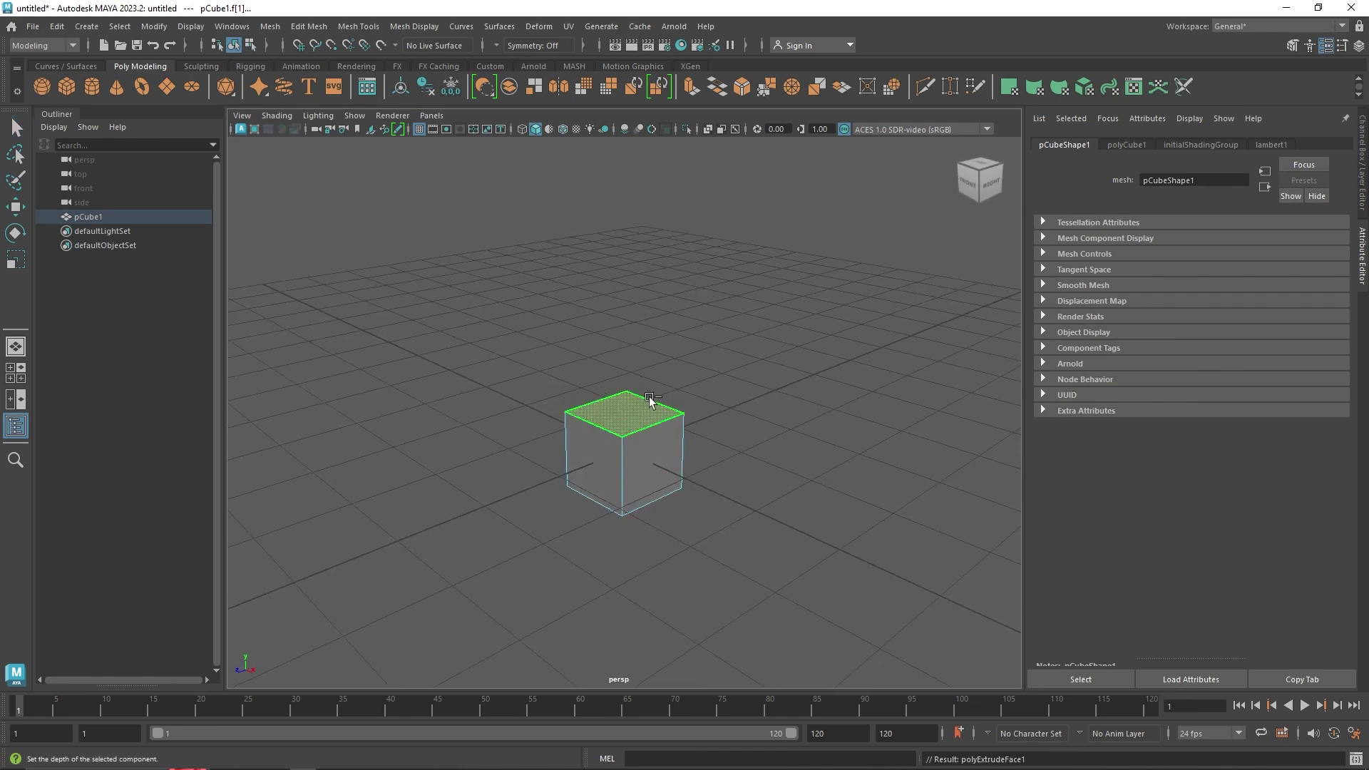
pyautogui.moveTo(627, 386); pyautogui.dragTo(603, 345)
# Bevel the four vertical edges of the shape's middle section with a fraction of 1.
pyautogui.rightClick(601, 342)
pyautogui.moveTo(599, 337); pyautogui.dragTo(596, 324, button='right')
pyautogui.click(629, 458)
pyautogui.keyDown('alt'); pyautogui.moveTo(514, 449); pyautogui.dragTo(532, 421); pyautogui.keyUp('alt')
pyautogui.moveTo(510, 443); pyautogui.dragTo(822, 489)
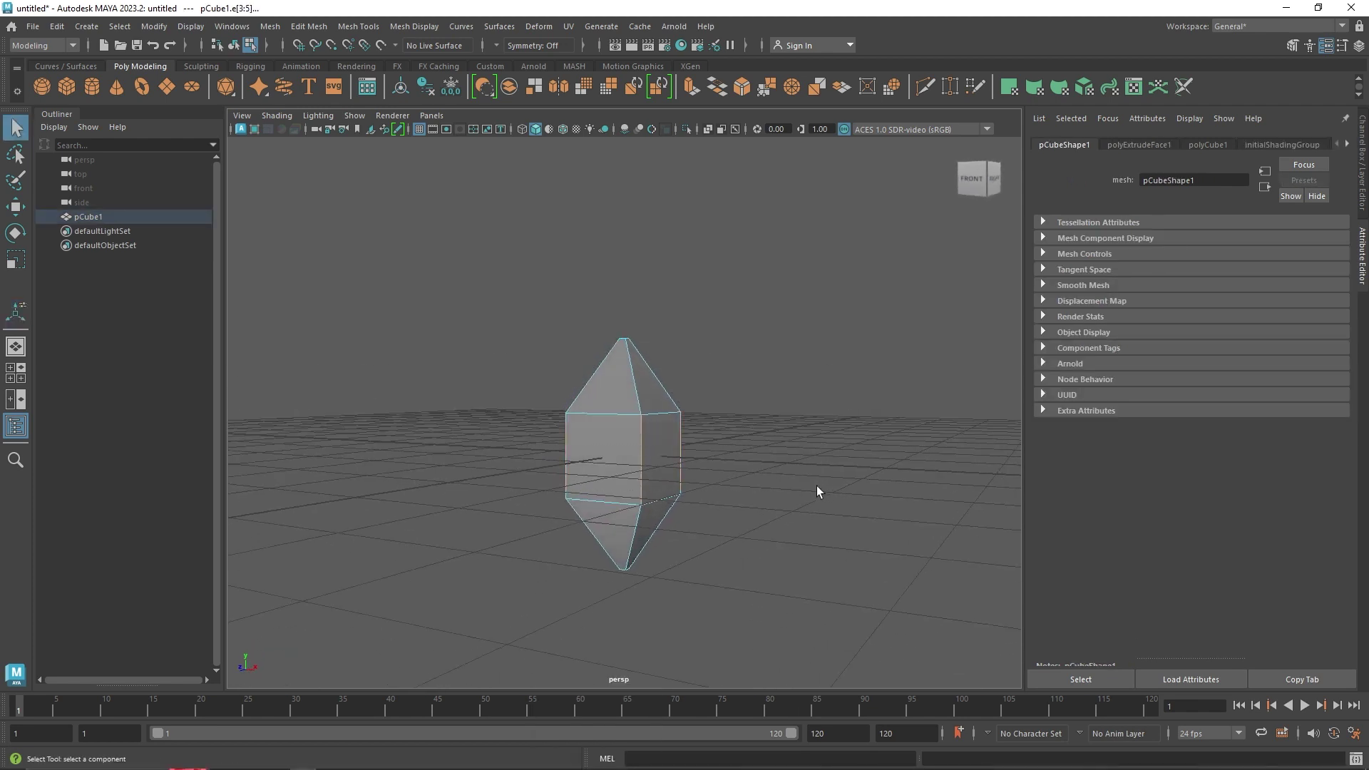
pyautogui.hotkey('ctrl', 'b')
pyautogui.keyDown('alt'); pyautogui.moveTo(678, 452); pyautogui.dragTo(709, 473); pyautogui.keyUp('alt')
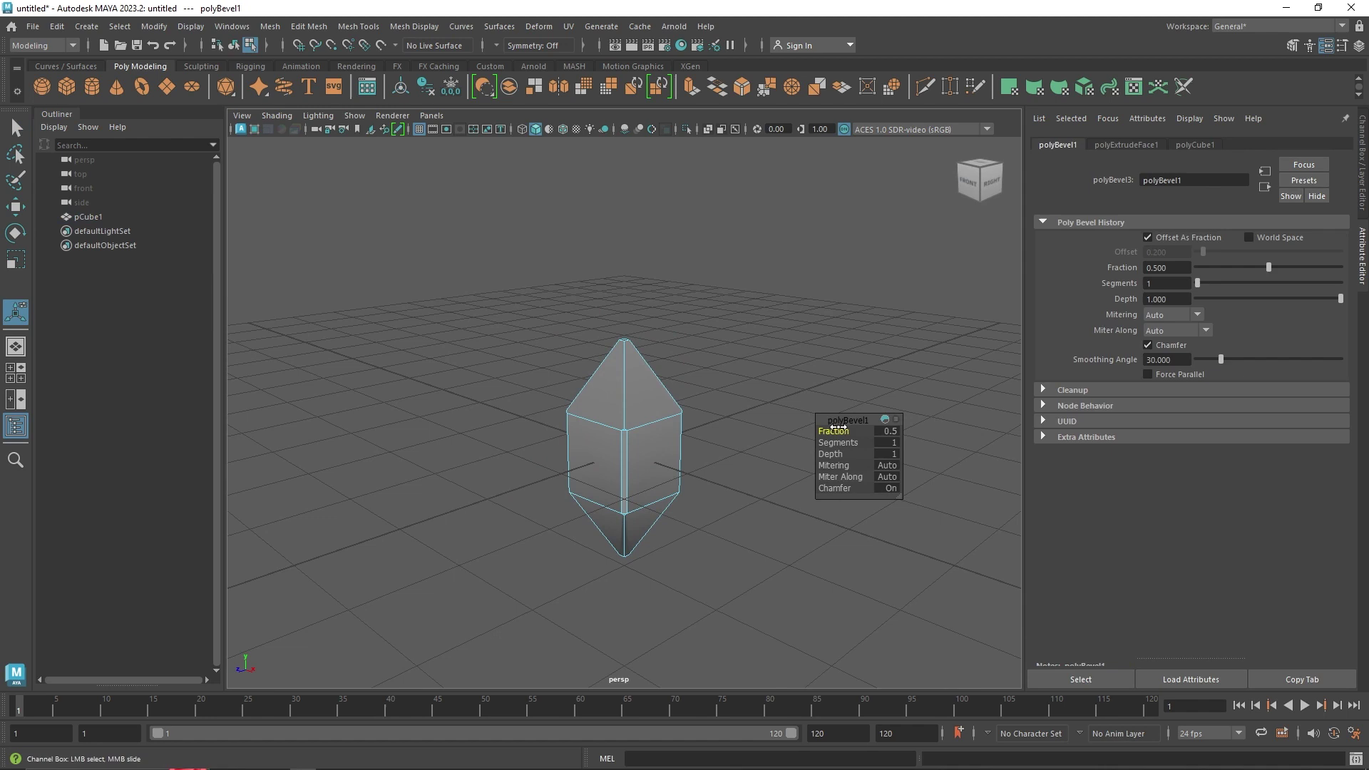
pyautogui.scroll(-2, 615, 419)
pyautogui.keyDown('alt'); pyautogui.moveTo(615, 405); pyautogui.dragTo(639, 392); pyautogui.keyUp('alt')
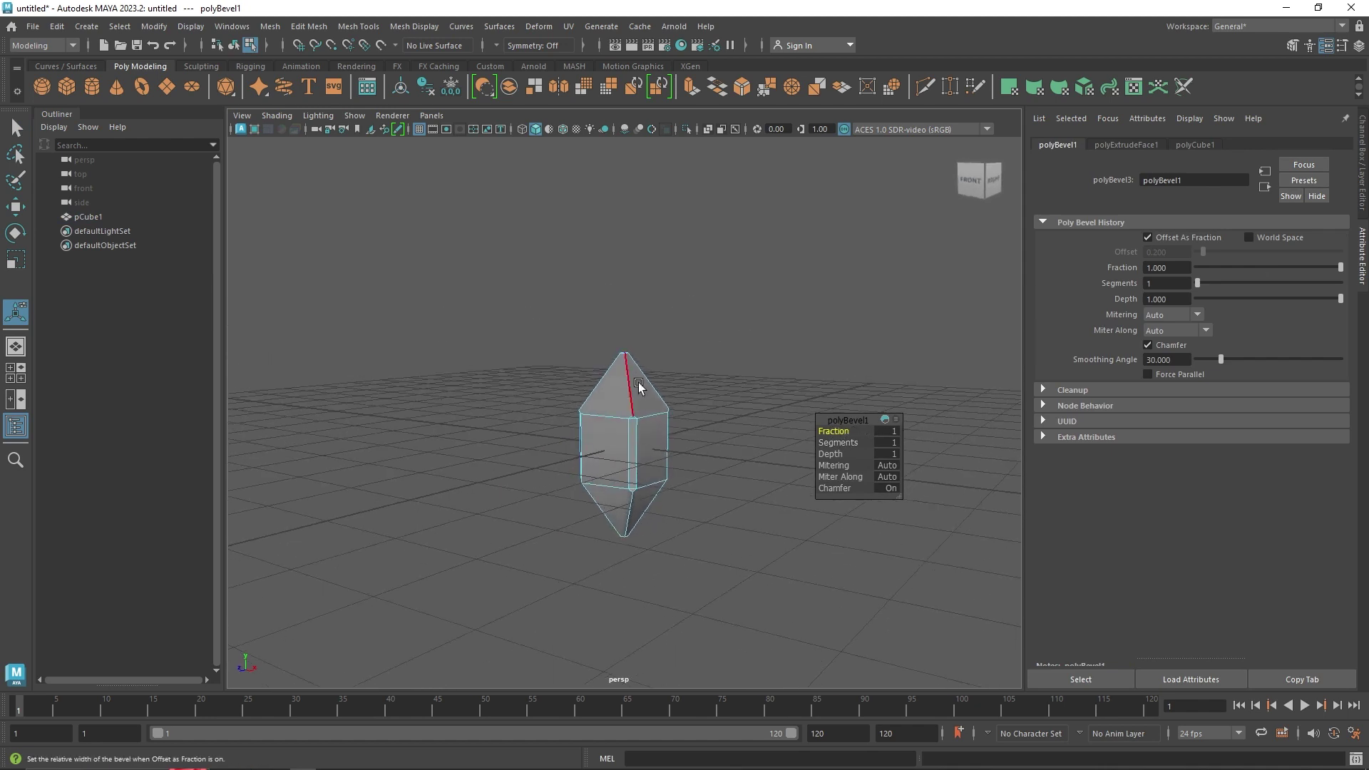
# Merge the vertices at the upper and lower tips, raising the distance threshold so each tip becomes one point.
pyautogui.moveTo(637, 379); pyautogui.dragTo(630, 343, button='right')
pyautogui.press('F9')
pyautogui.moveTo(591, 528); pyautogui.dragTo(670, 556)
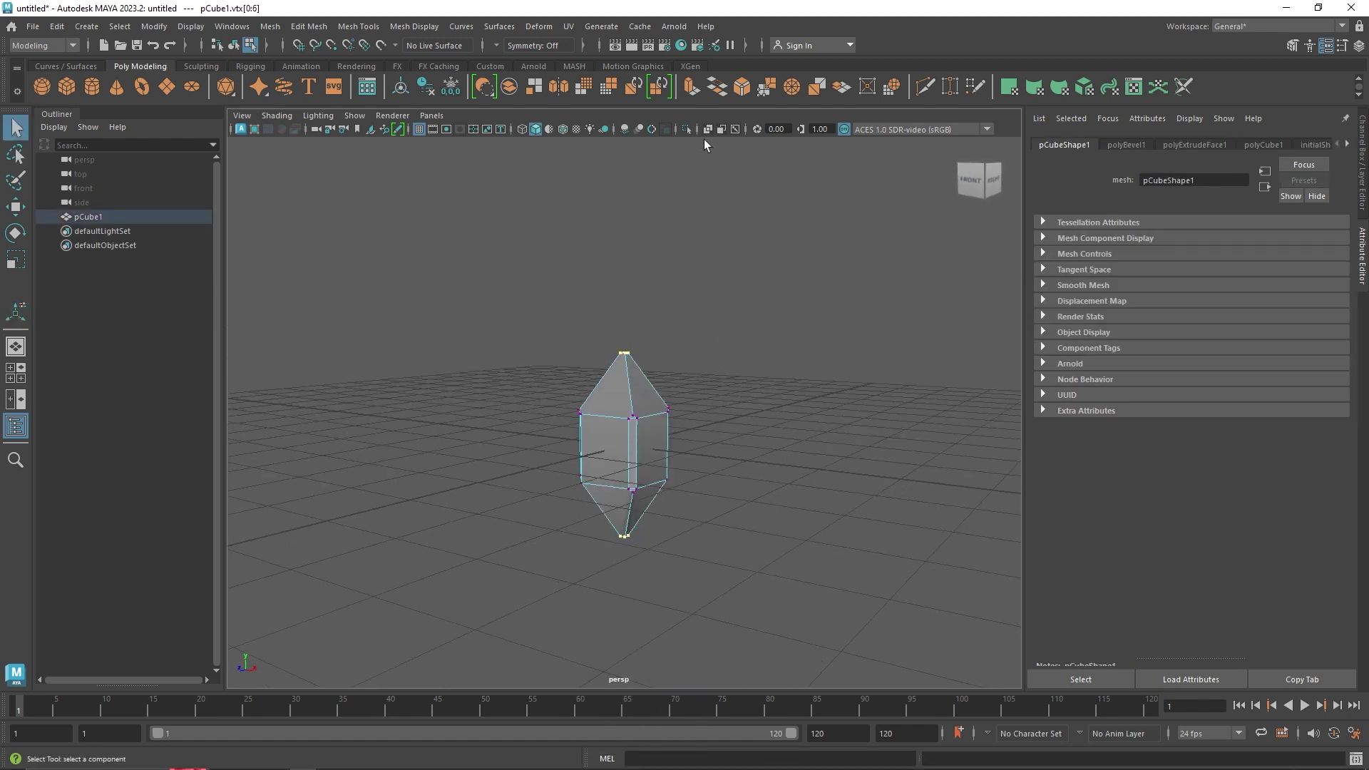
pyautogui.click(764, 89)
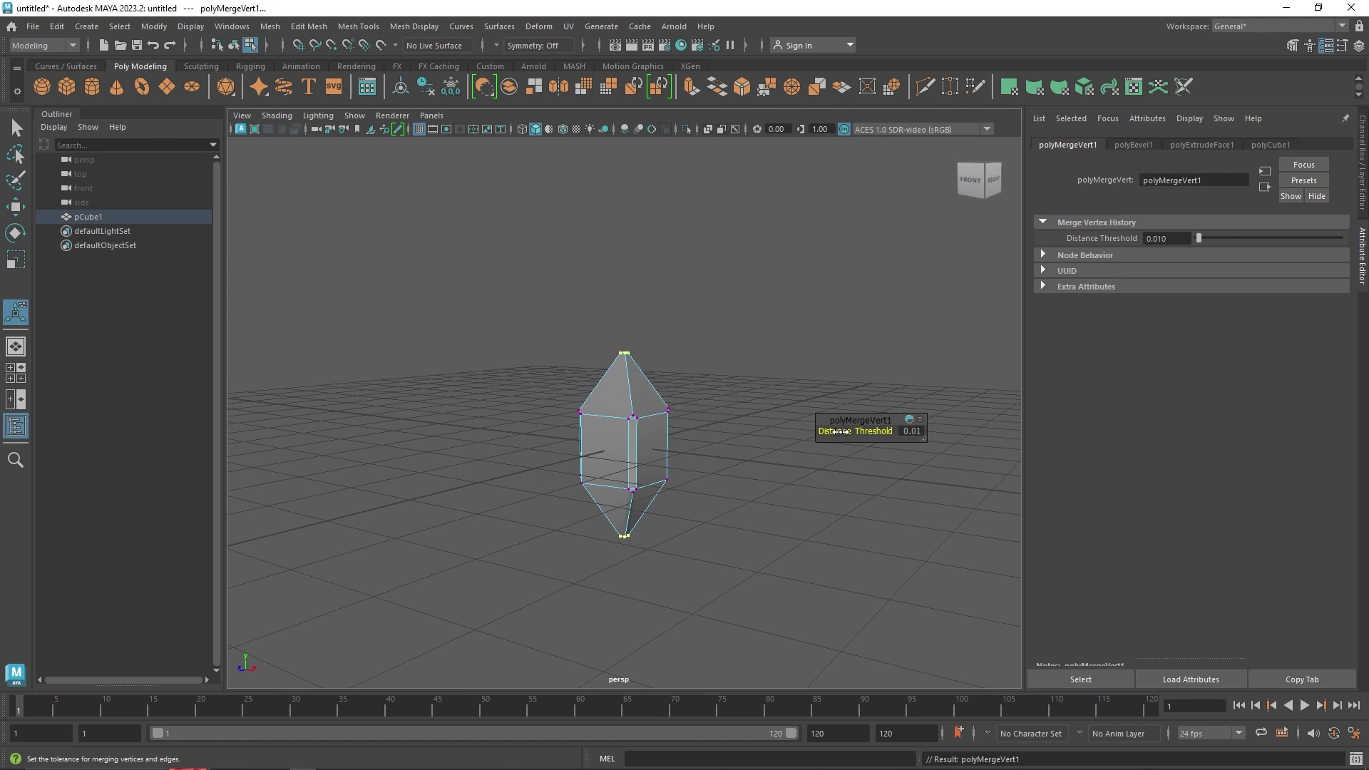
pyautogui.moveTo(841, 432); pyautogui.dragTo(872, 431)
pyautogui.moveTo(568, 364); pyautogui.dragTo(730, 289, button='right')
pyautogui.click(730, 289)
# Delete the crystal shape's construction history and freeze its transformations.
pyautogui.keyDown('alt'); pyautogui.moveTo(690, 410); pyautogui.dragTo(620, 485); pyautogui.keyUp('alt')
pyautogui.click(618, 442)
pyautogui.keyDown('alt'); pyautogui.moveTo(523, 207); pyautogui.dragTo(587, 379); pyautogui.keyUp('alt')
pyautogui.click(426, 87)
pyautogui.click(450, 87)
pyautogui.click(542, 339)
pyautogui.click(612, 442)
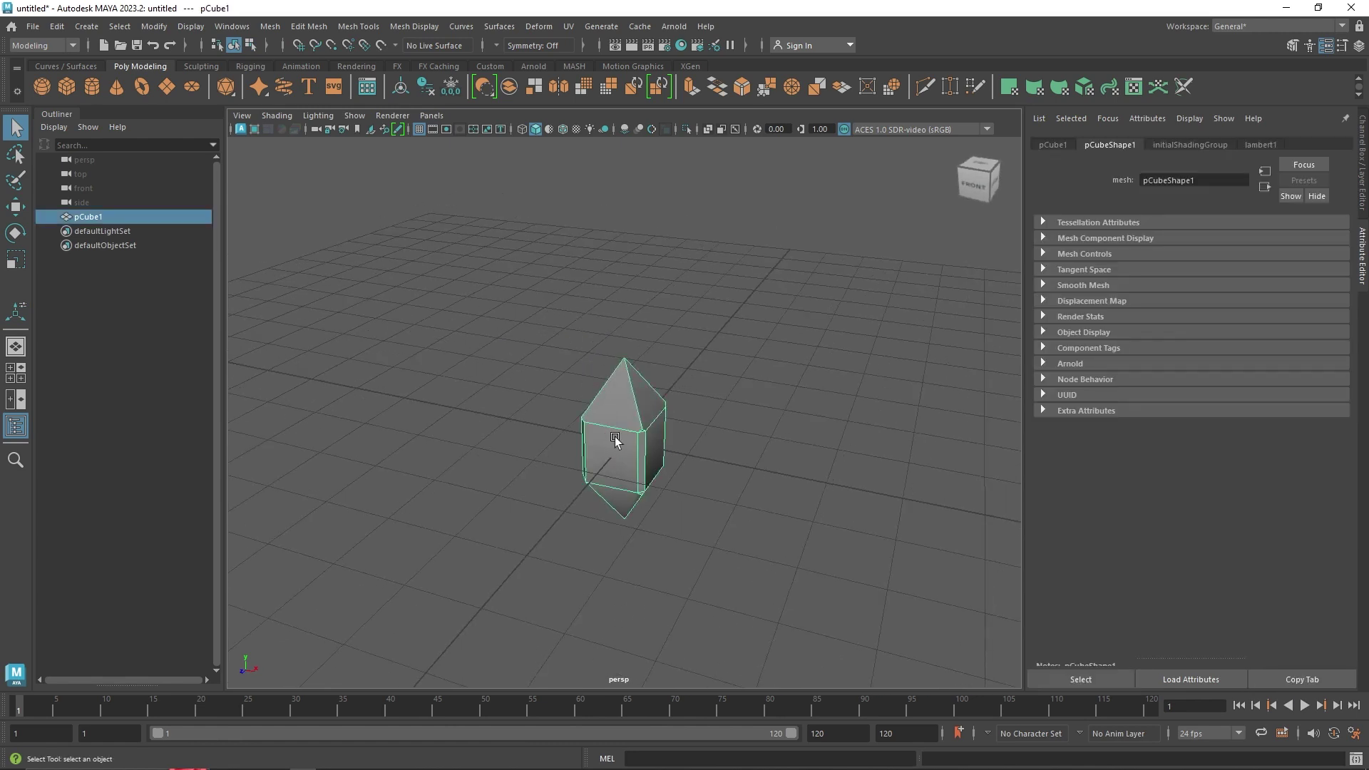
# Scale the crystal down and raise it 1 unit above the origin with grid snapping.
pyautogui.press('r')
pyautogui.moveTo(624, 443); pyautogui.dragTo(622, 390)
pyautogui.press('w')
pyautogui.press('x')
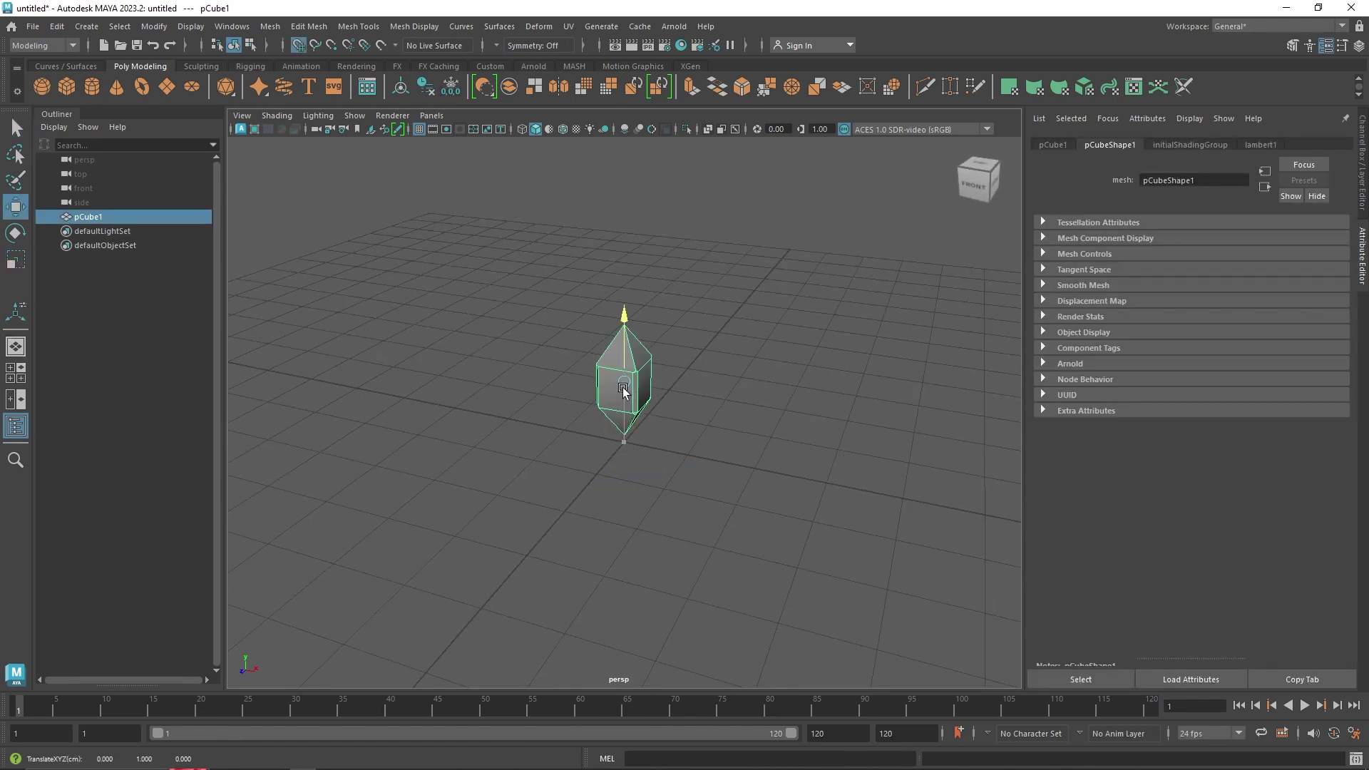
pyautogui.click(489, 368)
# Harden the crystal's edges for faceted shading.
pyautogui.keyDown('alt'); pyautogui.moveTo(676, 467); pyautogui.dragTo(647, 425); pyautogui.keyUp('alt')
pyautogui.click(645, 389)
pyautogui.keyDown('shift'); pyautogui.moveTo(589, 346); pyautogui.dragTo(734, 400, button='right'); pyautogui.keyUp('shift')
pyautogui.click(734, 400)
pyautogui.keyDown('alt'); pyautogui.moveTo(611, 363); pyautogui.dragTo(644, 382); pyautogui.keyUp('alt')
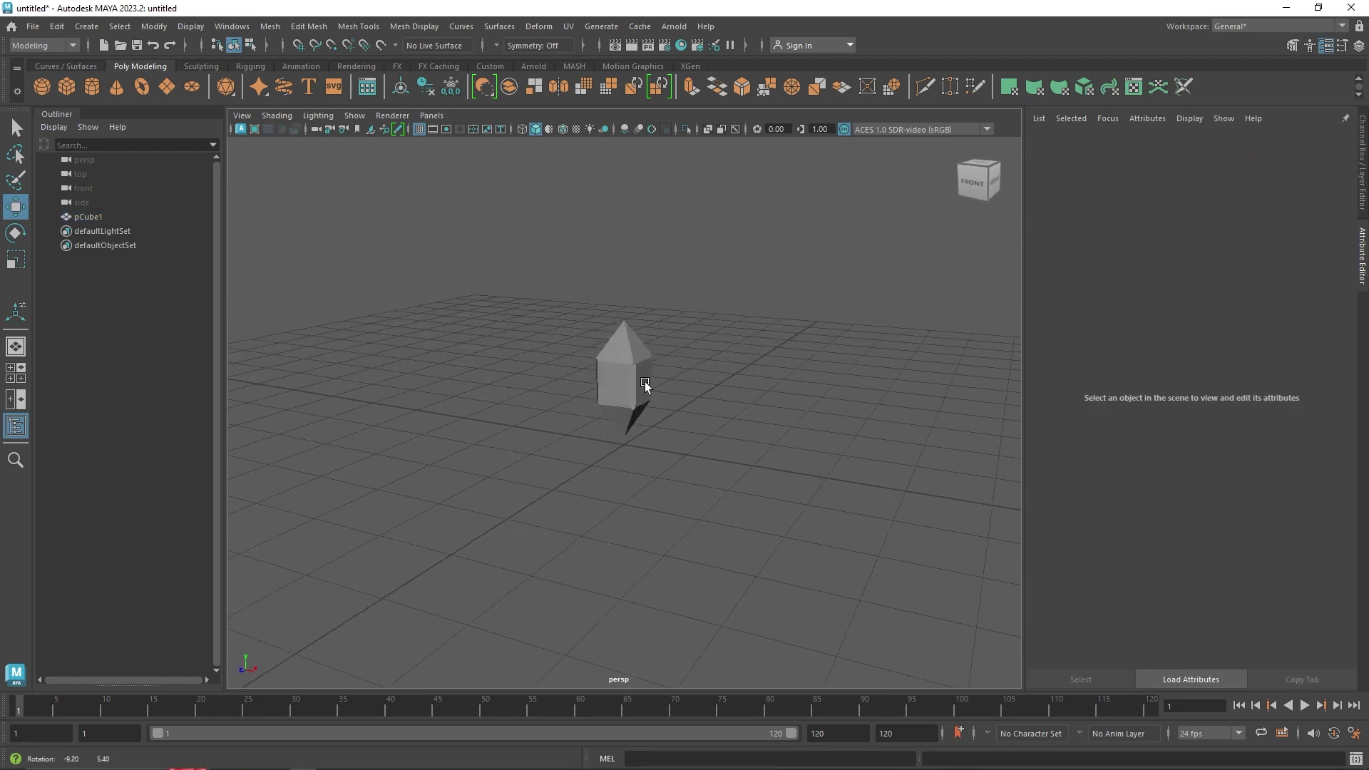
# Create a MASH network from the crystal mesh.
pyautogui.click(574, 65)
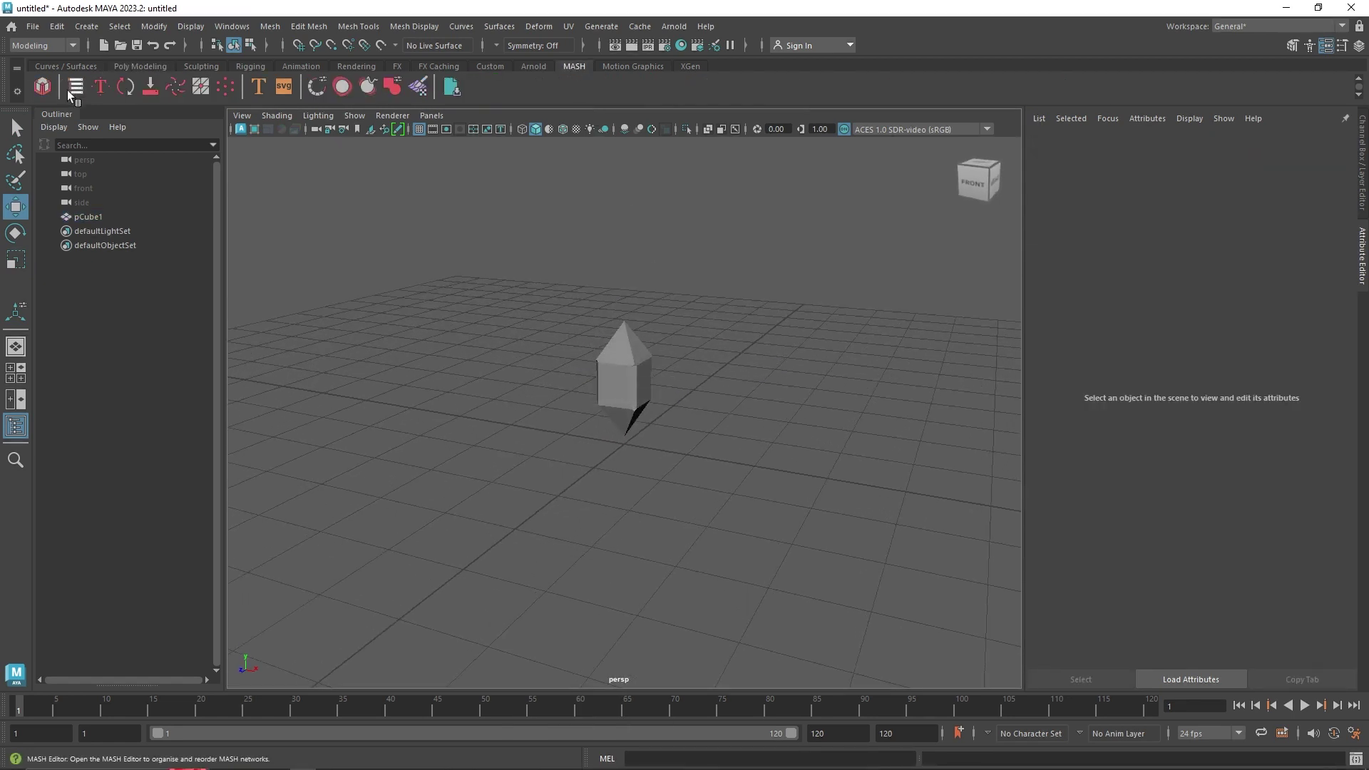
pyautogui.moveTo(464, 361); pyautogui.dragTo(797, 483)
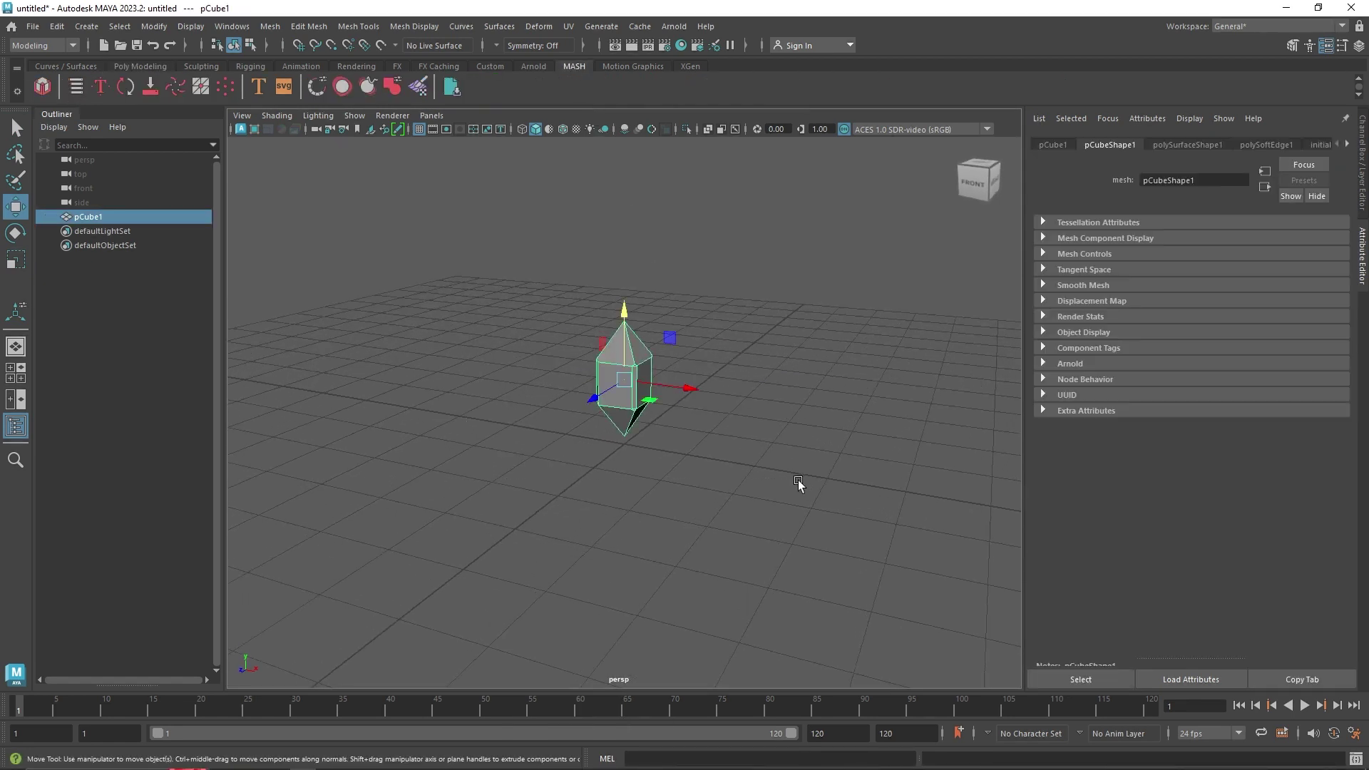
pyautogui.click(45, 88)
pyautogui.keyDown('alt'); pyautogui.moveTo(657, 386); pyautogui.dragTo(842, 428); pyautogui.keyUp('alt')
# Add a Flight node to the MASH1 network.
pyautogui.click(1079, 148)
pyautogui.click(1051, 145)
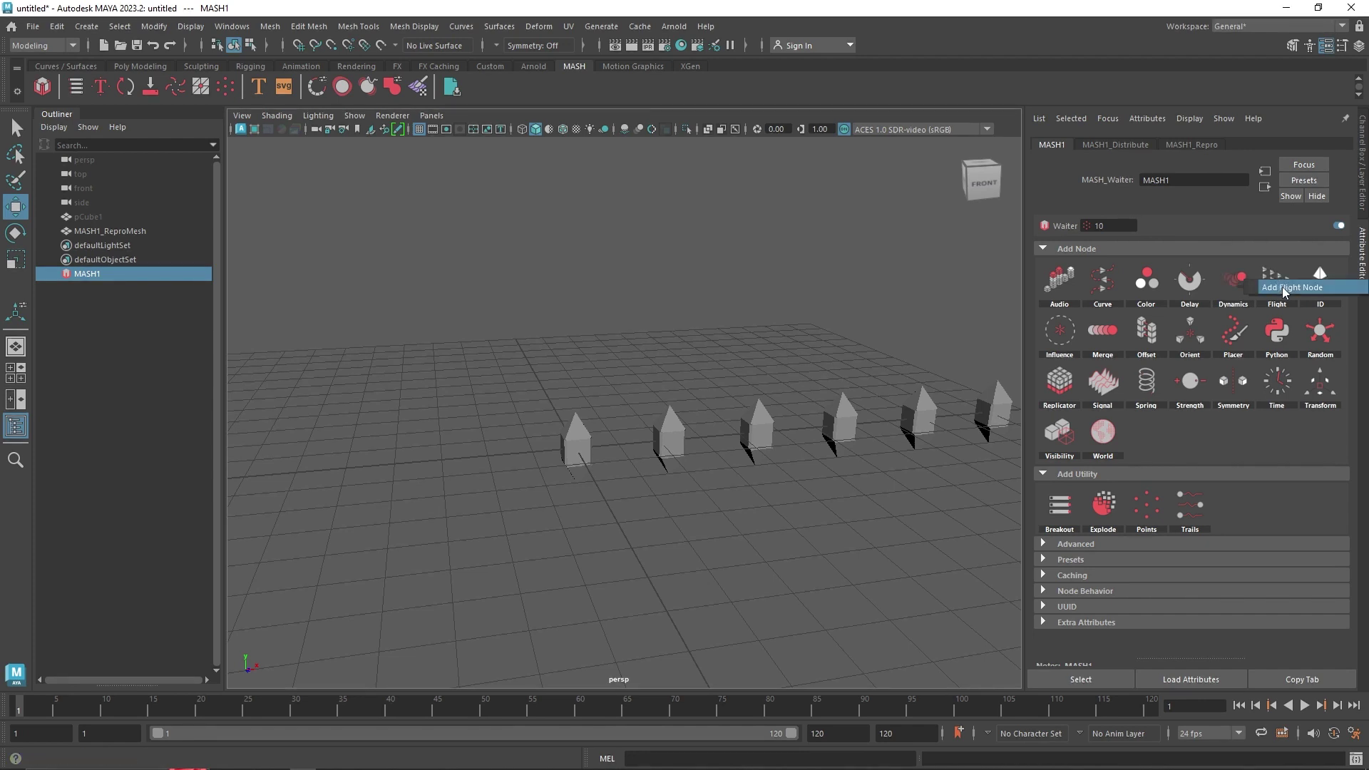
pyautogui.click(1331, 293)
pyautogui.scroll(-3, 682, 412)
pyautogui.keyDown('alt'); pyautogui.moveTo(712, 440); pyautogui.dragTo(642, 446); pyautogui.keyUp('alt')
pyautogui.scroll(-4, 599, 455)
pyautogui.scroll(-5, 643, 446)
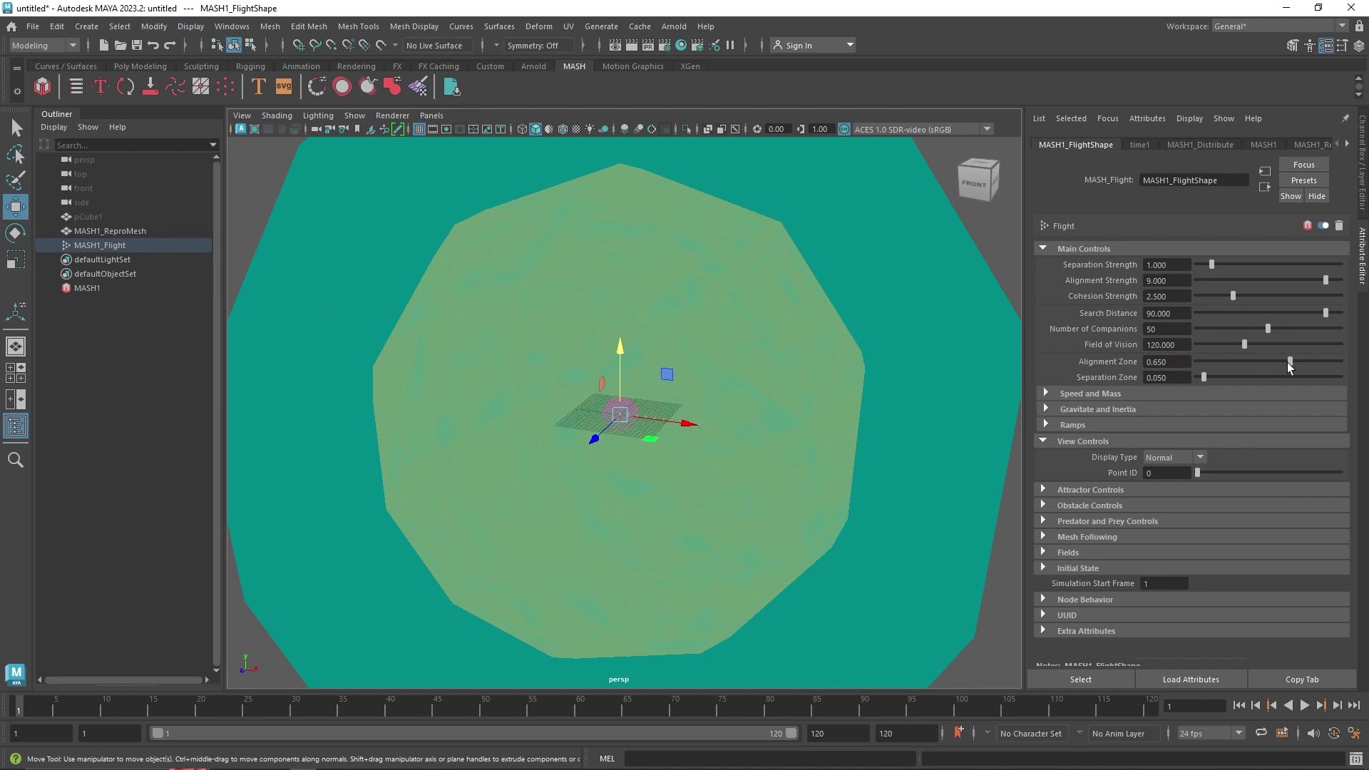
# Set the Flight node's Alignment Zone to about 0.618 and Separation Zone to about 0.081, and preview the simulation.
pyautogui.moveTo(1290, 362); pyautogui.dragTo(1286, 365)
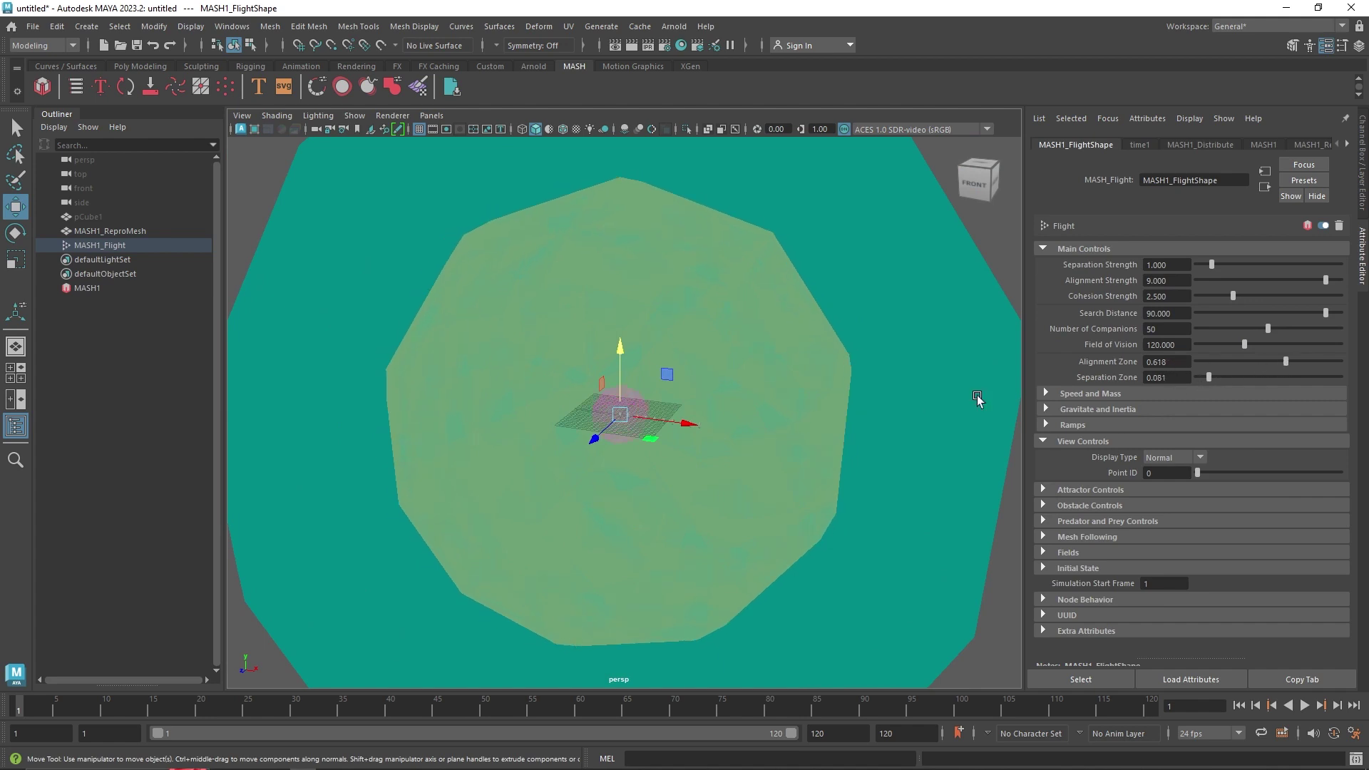
pyautogui.click(1305, 705)
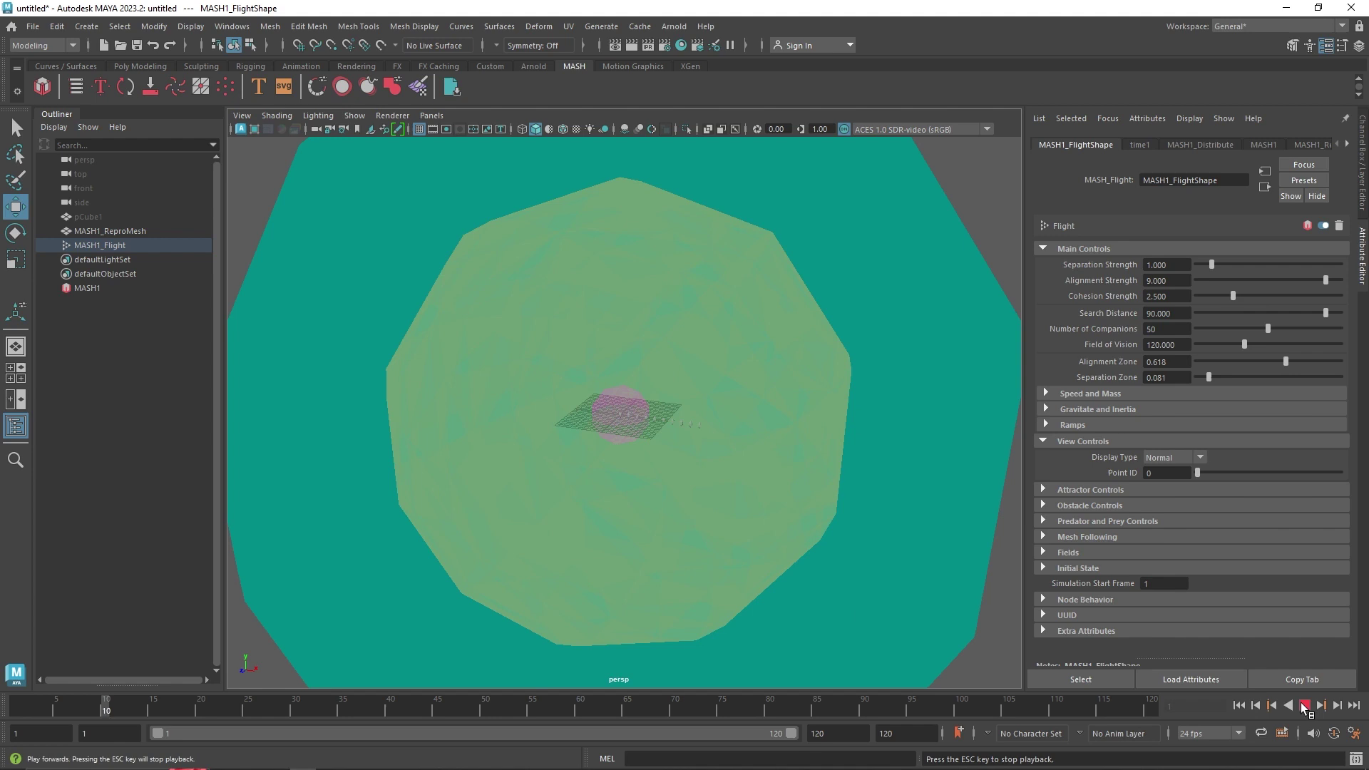
pyautogui.click(1305, 706)
pyautogui.scroll(8, 612, 471)
pyautogui.keyDown('alt'); pyautogui.moveTo(613, 472); pyautogui.dragTo(630, 470); pyautogui.keyUp('alt')
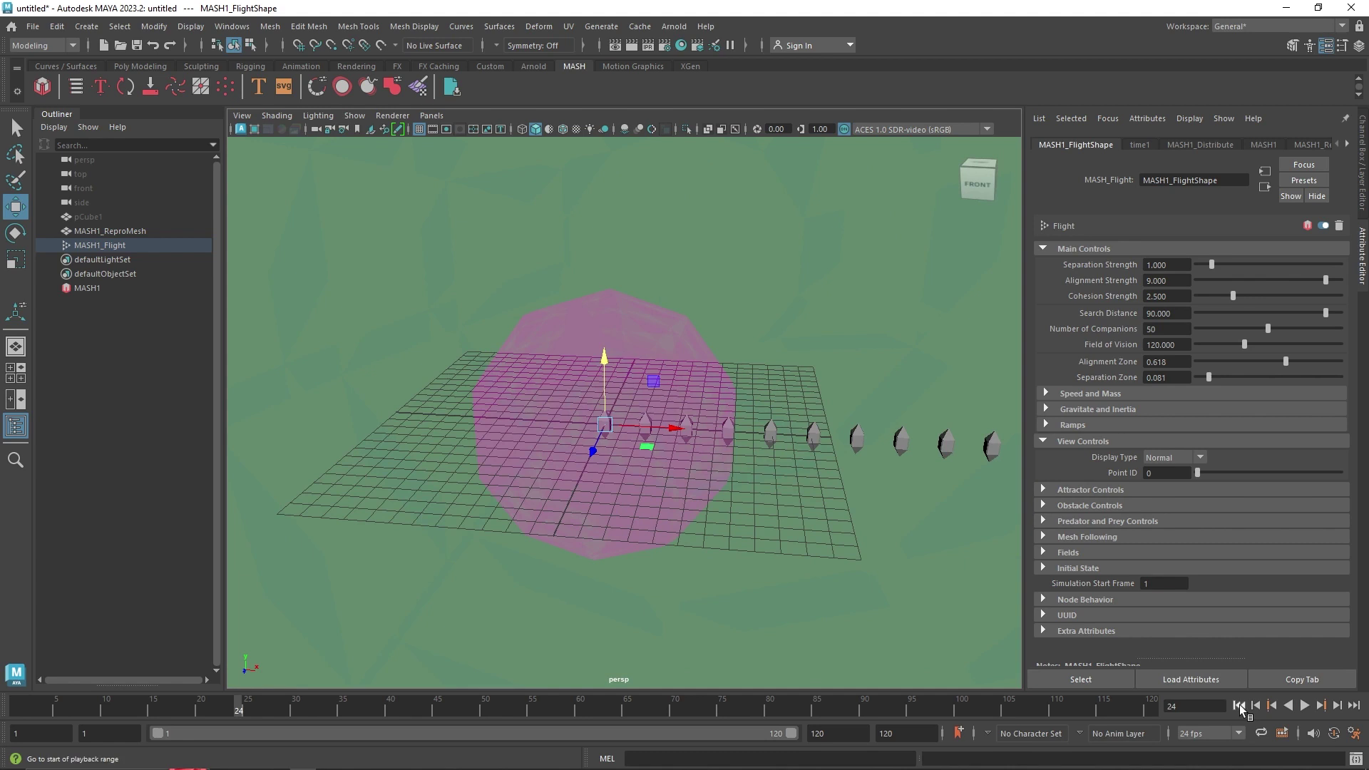
pyautogui.click(1238, 705)
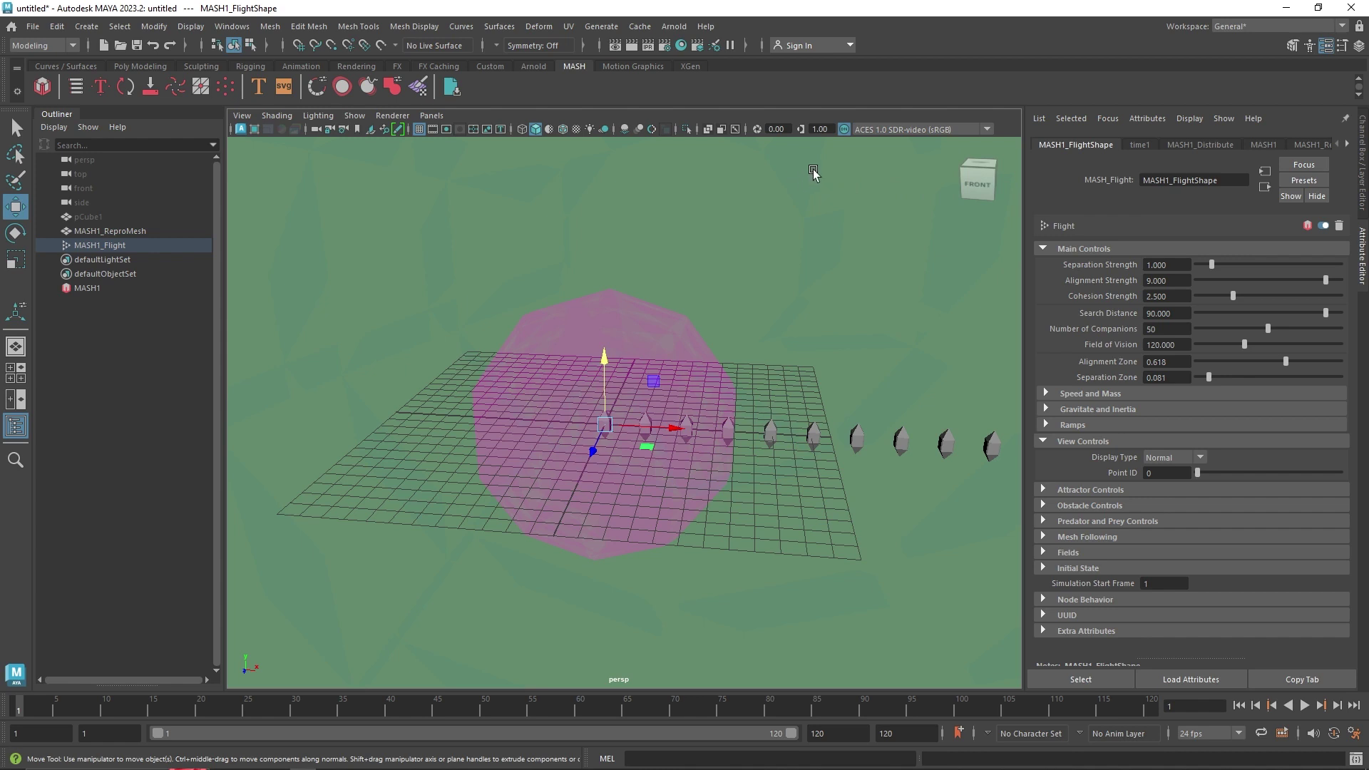
# Try a Dynamics node on the MASH1 network in a test playback, and delete the node.
pyautogui.click(112, 288)
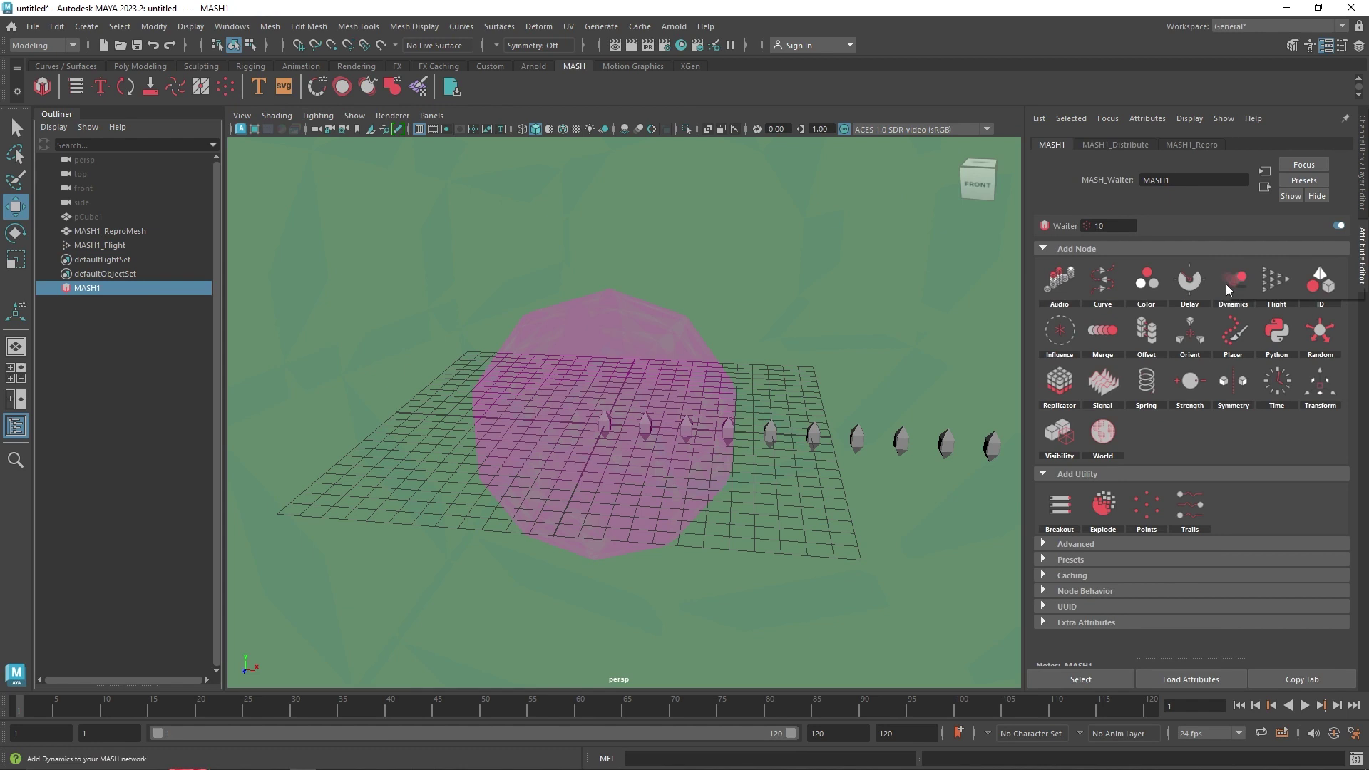
pyautogui.click(1234, 286)
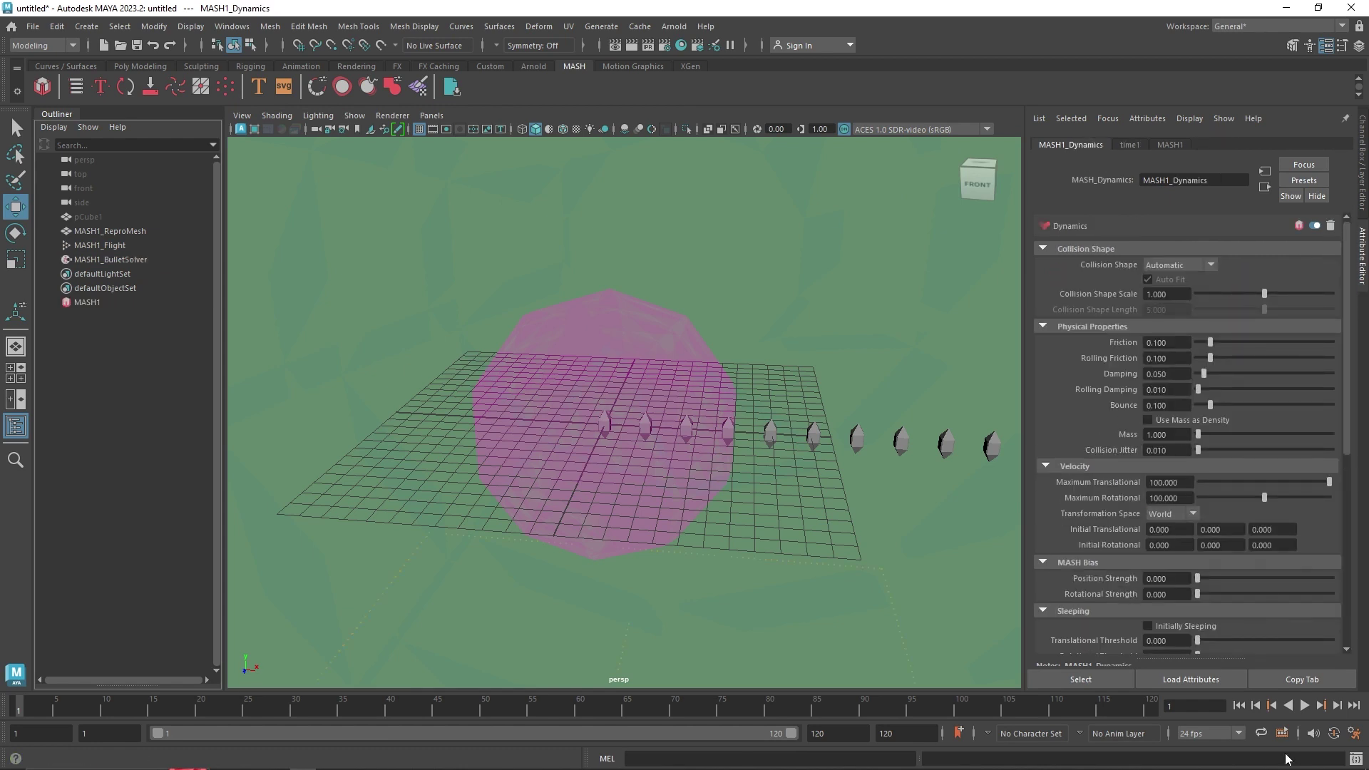
pyautogui.click(1304, 706)
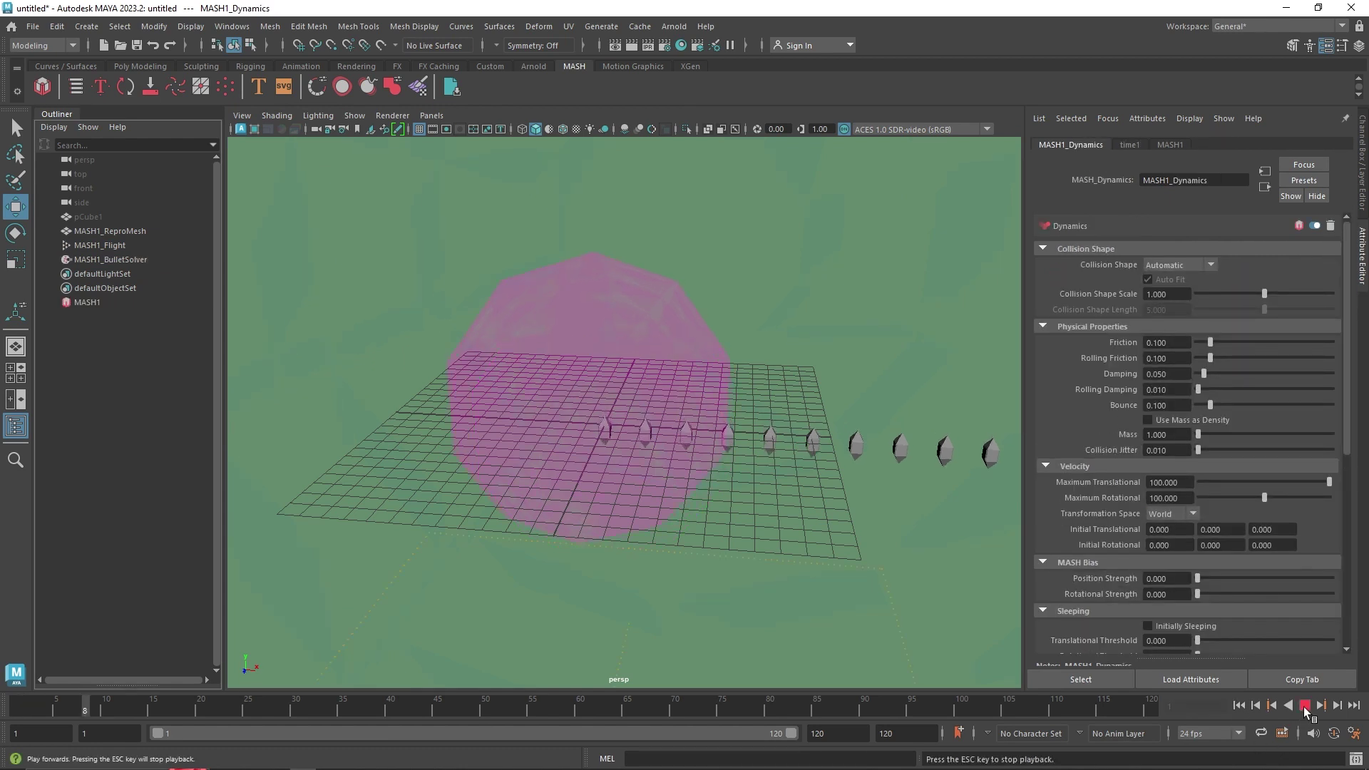
pyautogui.click(1303, 706)
pyautogui.click(1303, 706)
pyautogui.click(1304, 706)
pyautogui.click(1239, 705)
pyautogui.click(1331, 226)
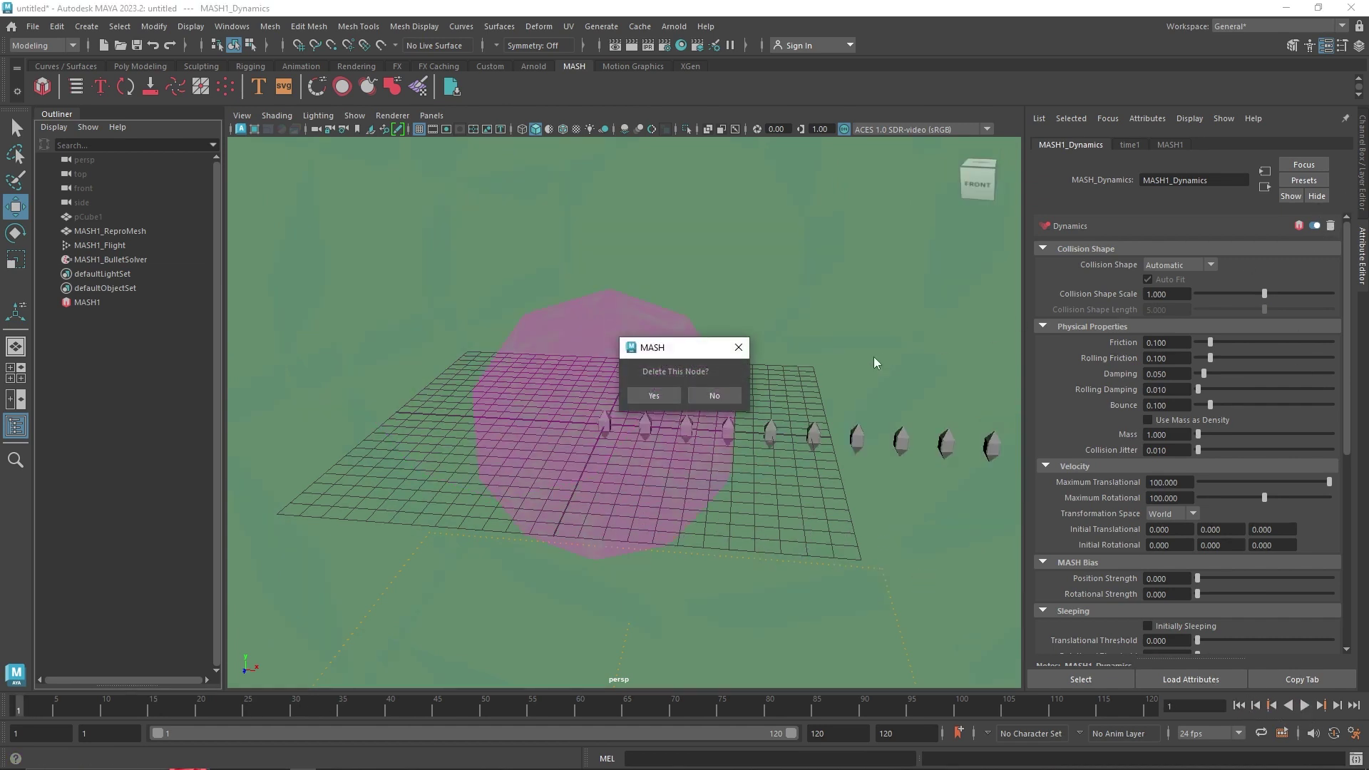
pyautogui.click(653, 394)
# Play the simulation with only the Flight node and inspect how the crystals move.
pyautogui.click(1304, 706)
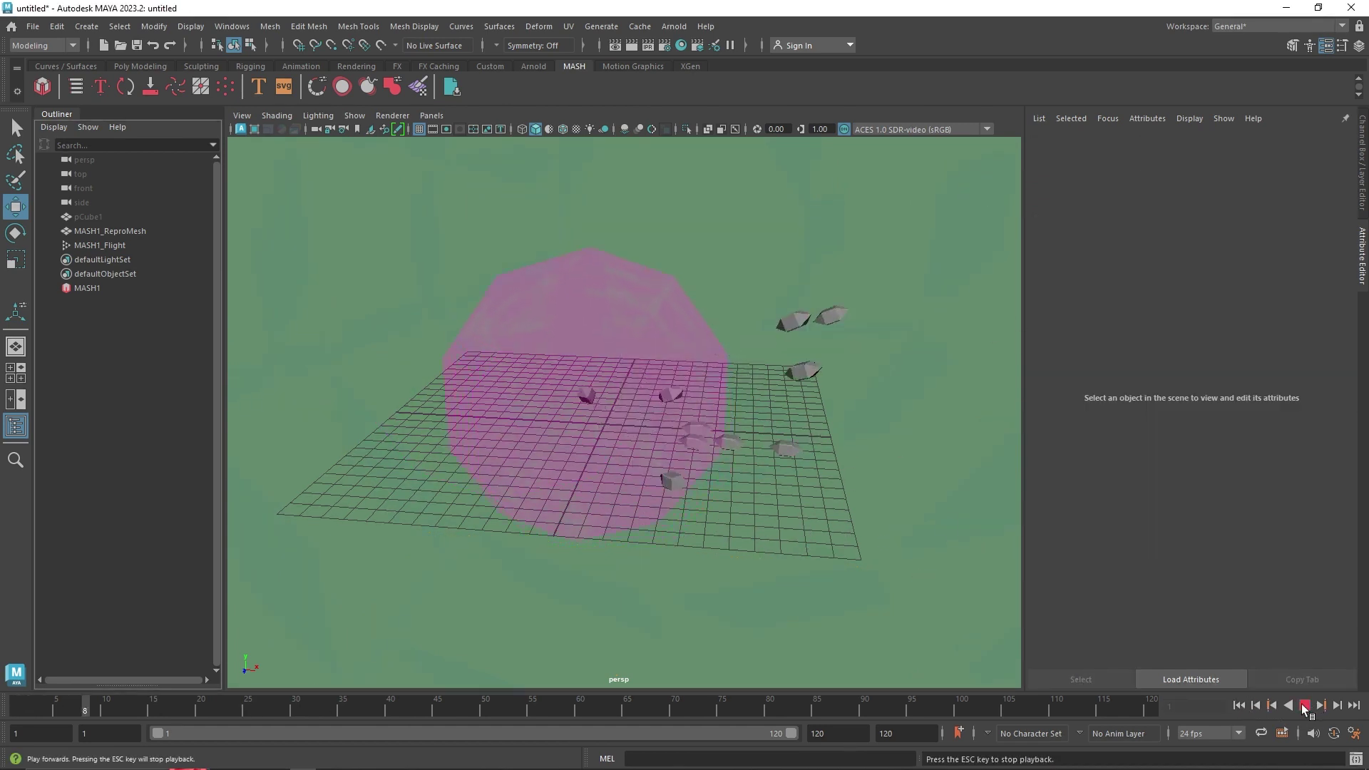
pyautogui.click(1304, 706)
pyautogui.scroll(-10, 690, 455)
pyautogui.keyDown('alt'); pyautogui.moveTo(690, 456); pyautogui.dragTo(639, 464); pyautogui.keyUp('alt')
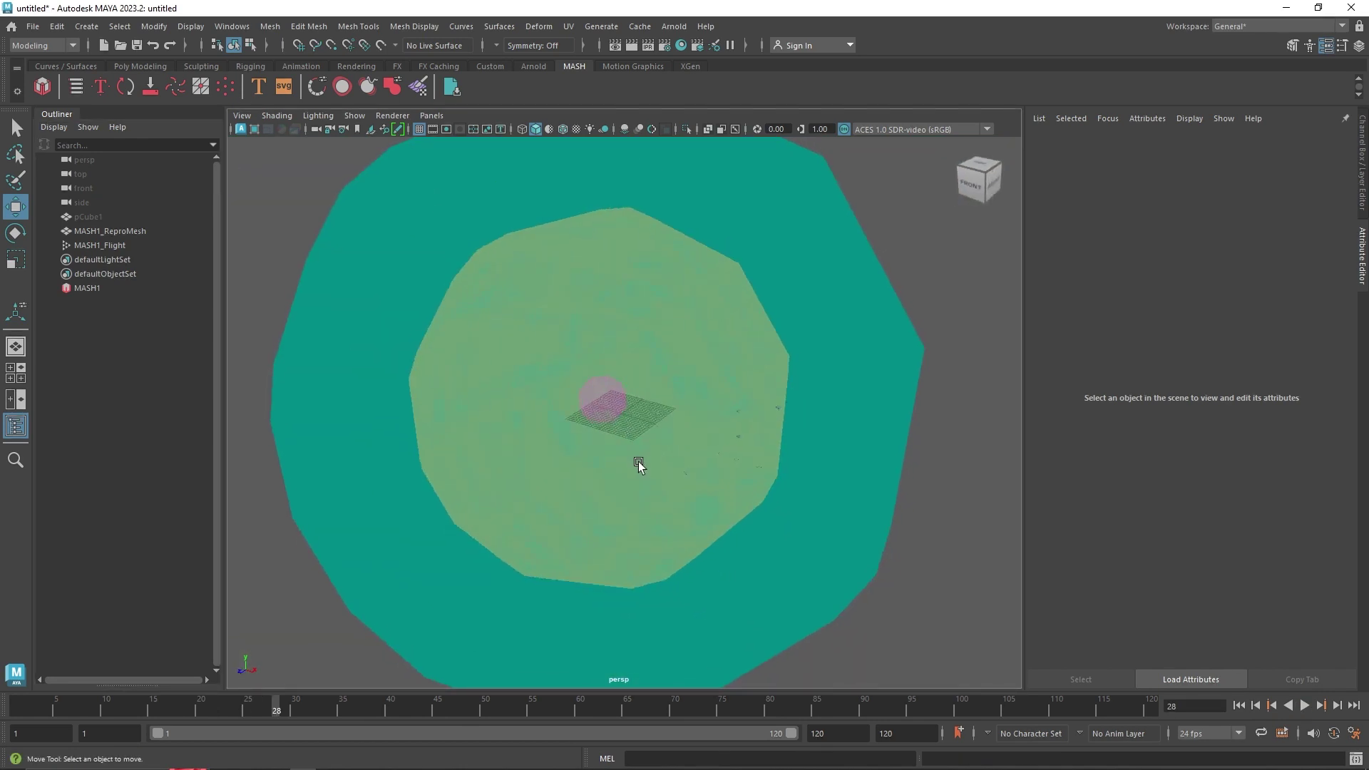
pyautogui.keyDown('alt'); pyautogui.moveTo(639, 464); pyautogui.dragTo(802, 509, button='right'); pyautogui.keyUp('alt')
# Hide the viewport grid and turn on wireframe on shaded to make the crystals easier to see.
pyautogui.click(419, 129)
pyautogui.click(1303, 706)
pyautogui.keyDown('alt'); pyautogui.moveTo(985, 585); pyautogui.dragTo(742, 442); pyautogui.keyUp('alt')
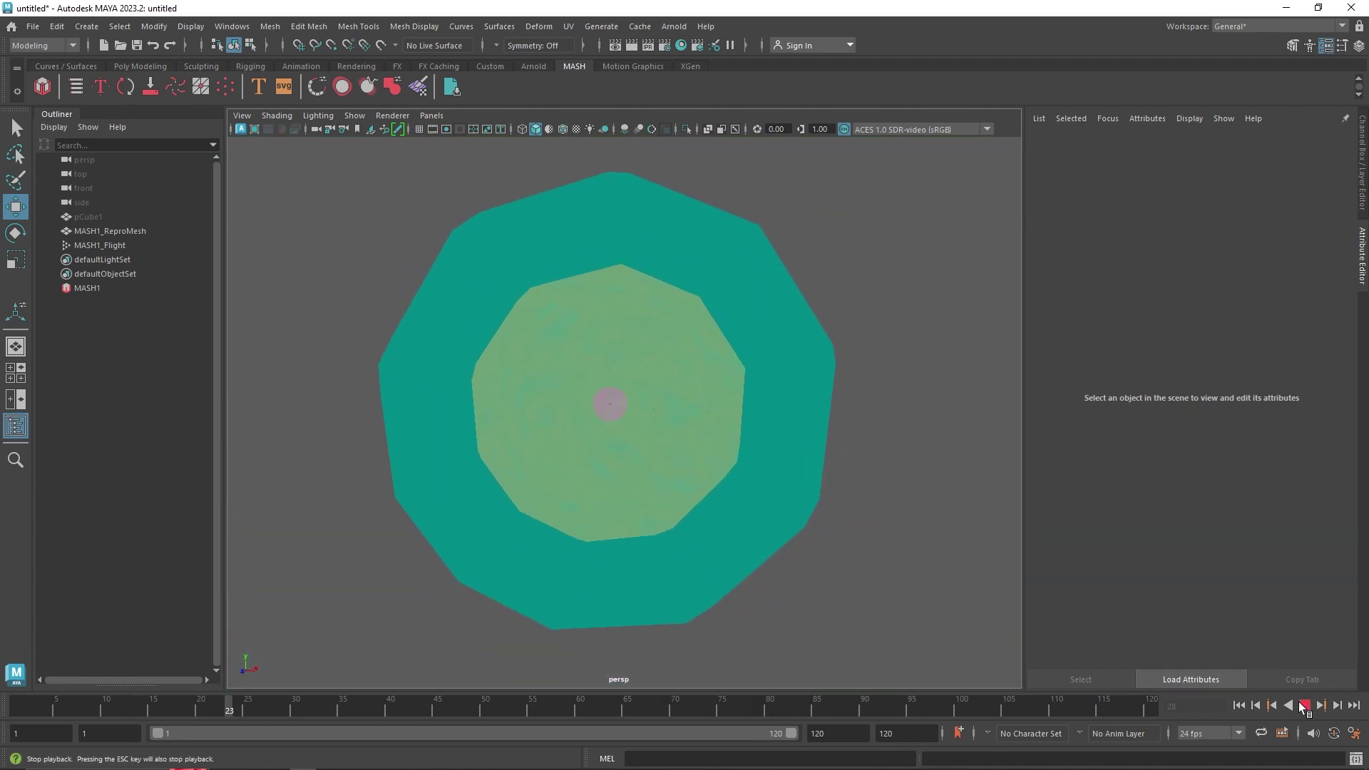
pyautogui.press('Escape')
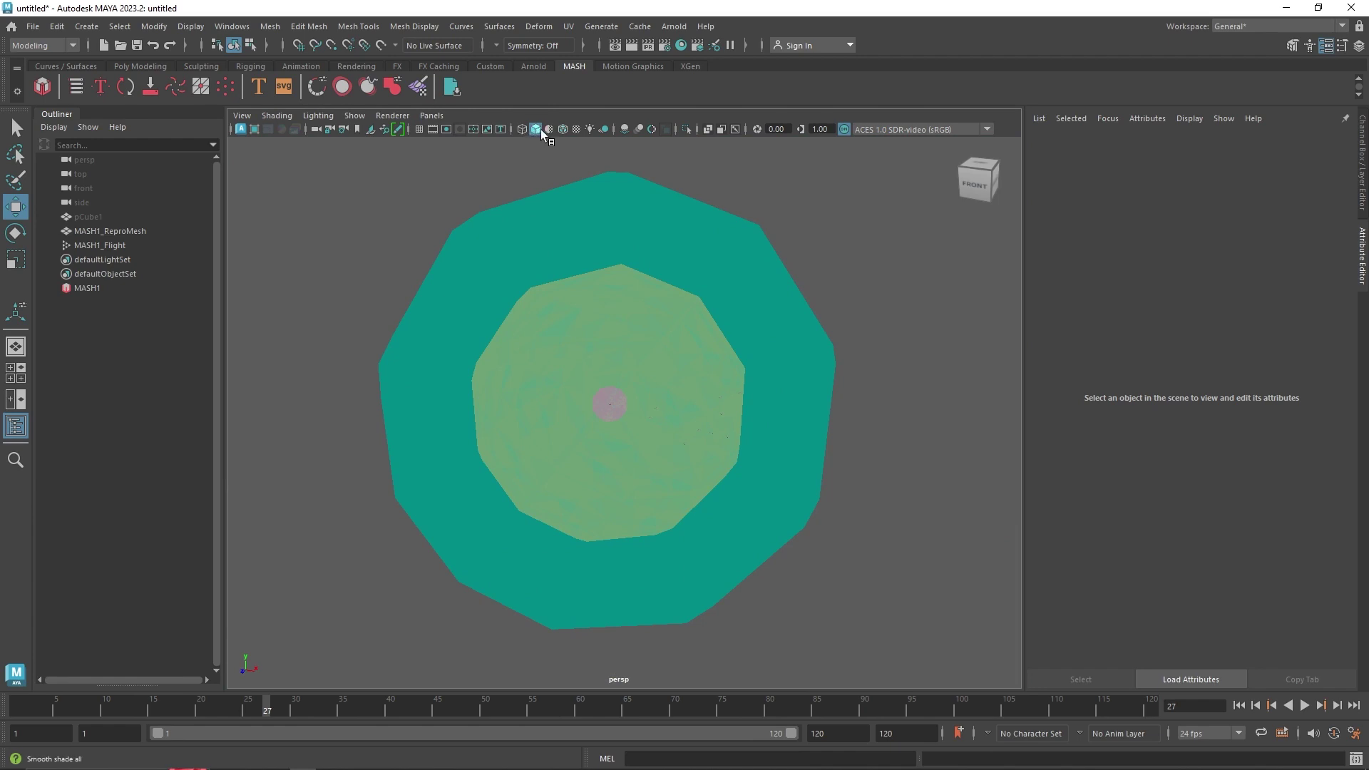
pyautogui.click(560, 131)
pyautogui.scroll(5, 739, 397)
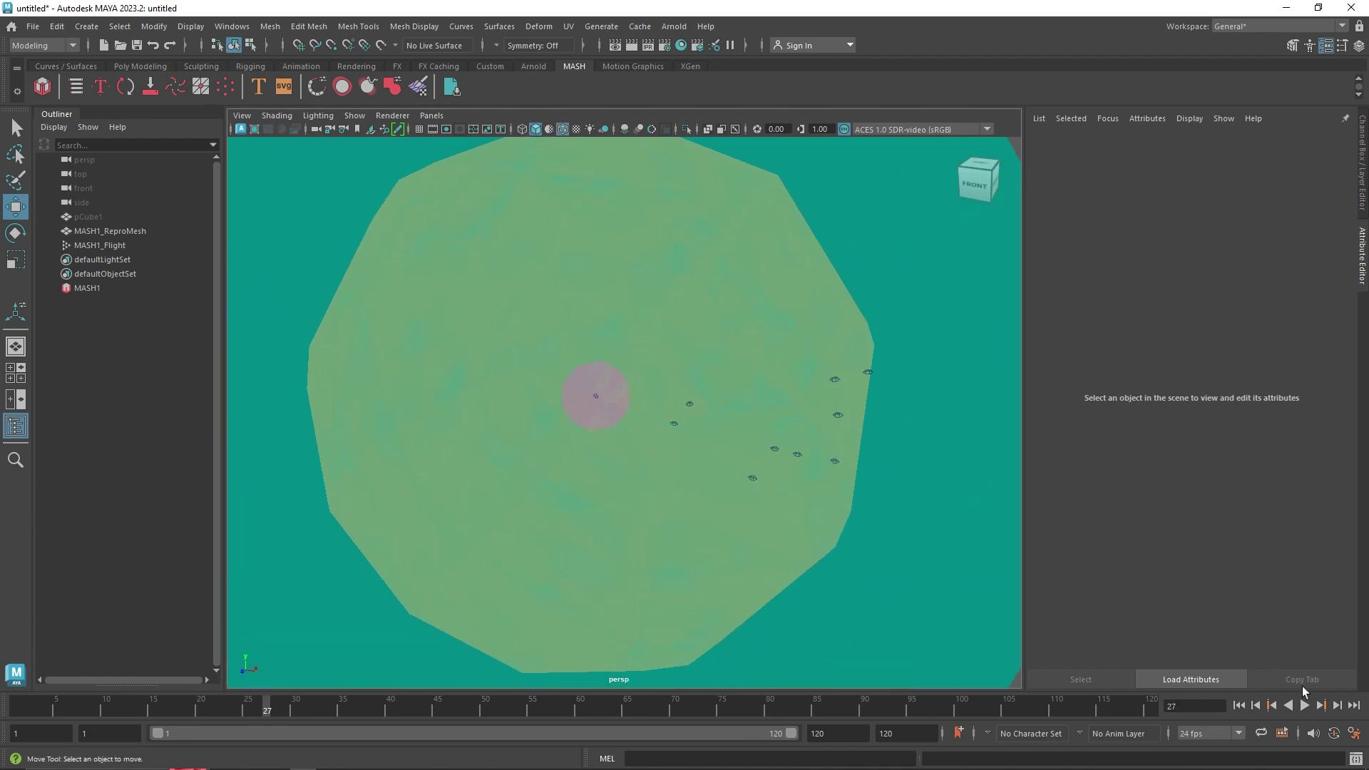
# Play the flight simulation with the wireframe overlay and examine the flock's motion from farther out.
pyautogui.click(1304, 705)
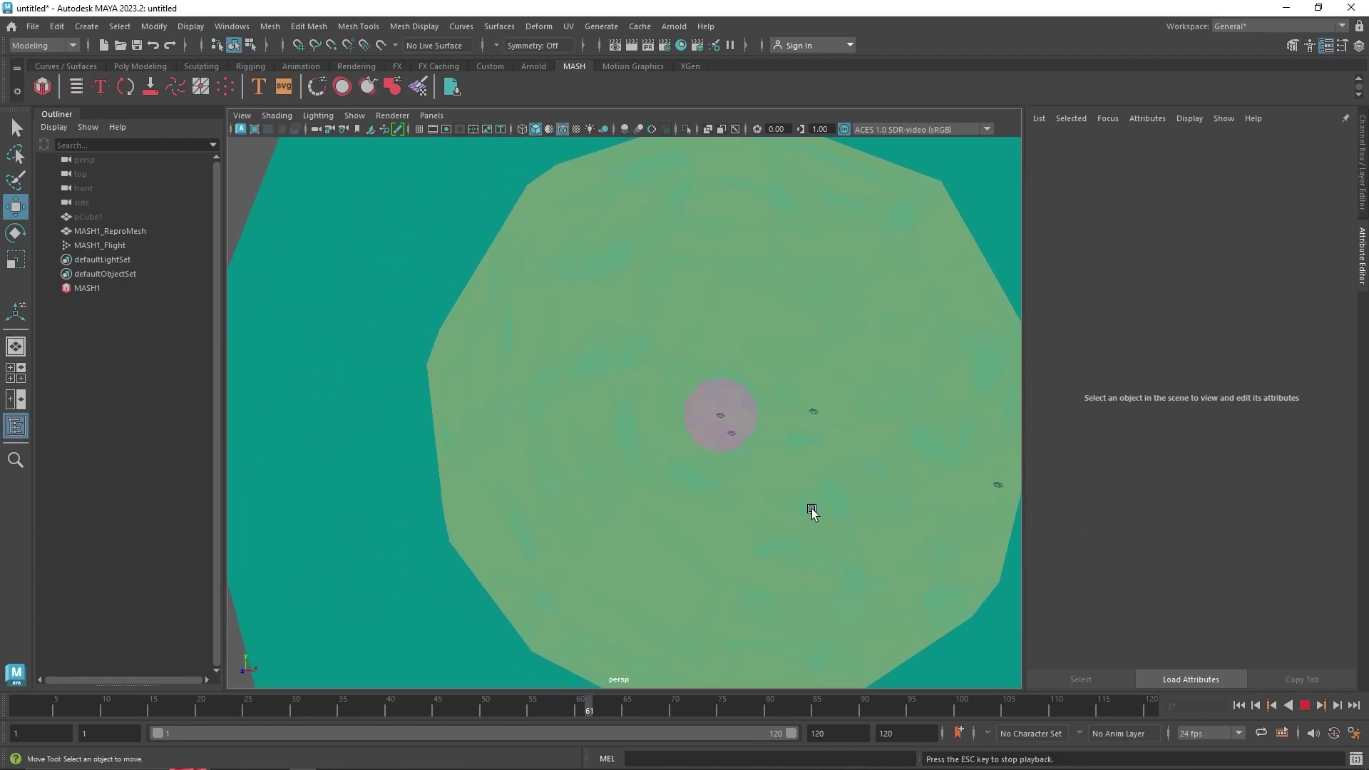
pyautogui.scroll(-4, 802, 508)
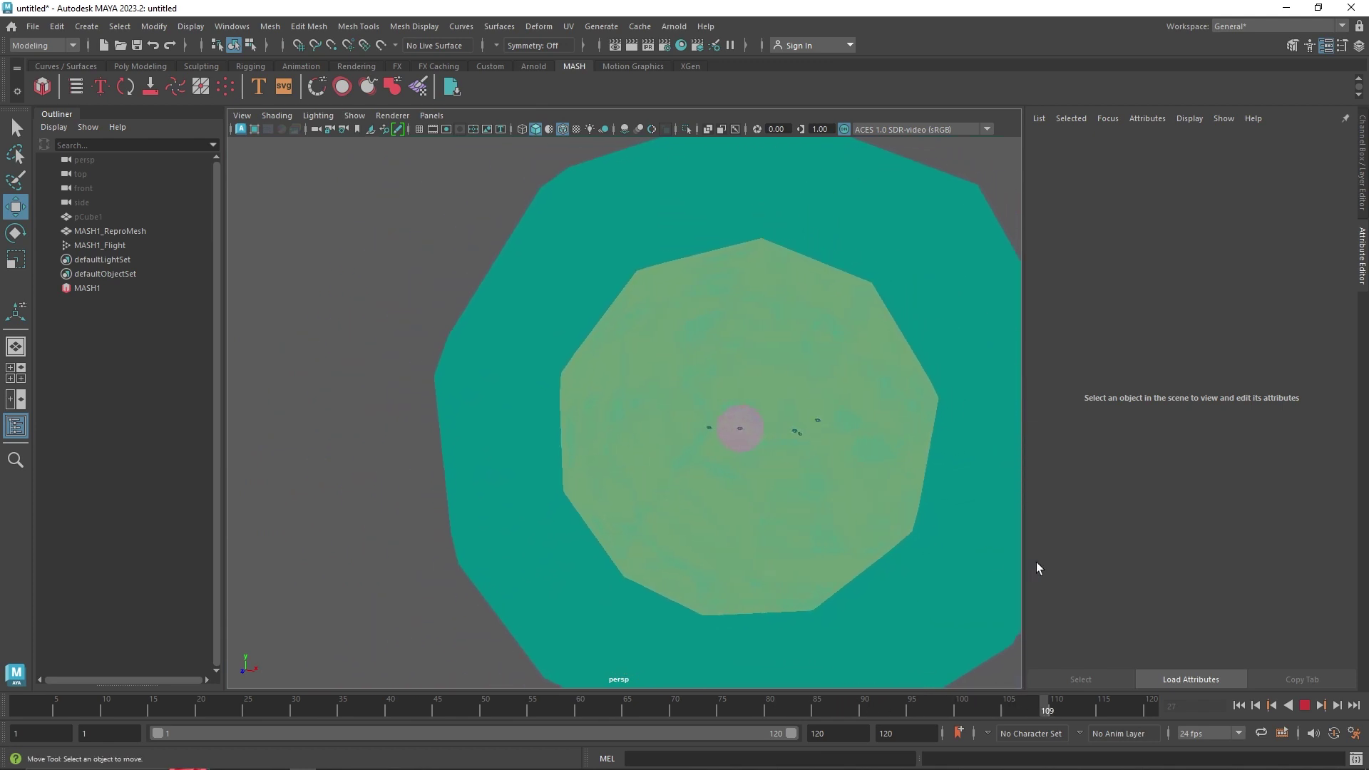
pyautogui.scroll(-3, 856, 532)
pyautogui.scroll(1, 700, 481)
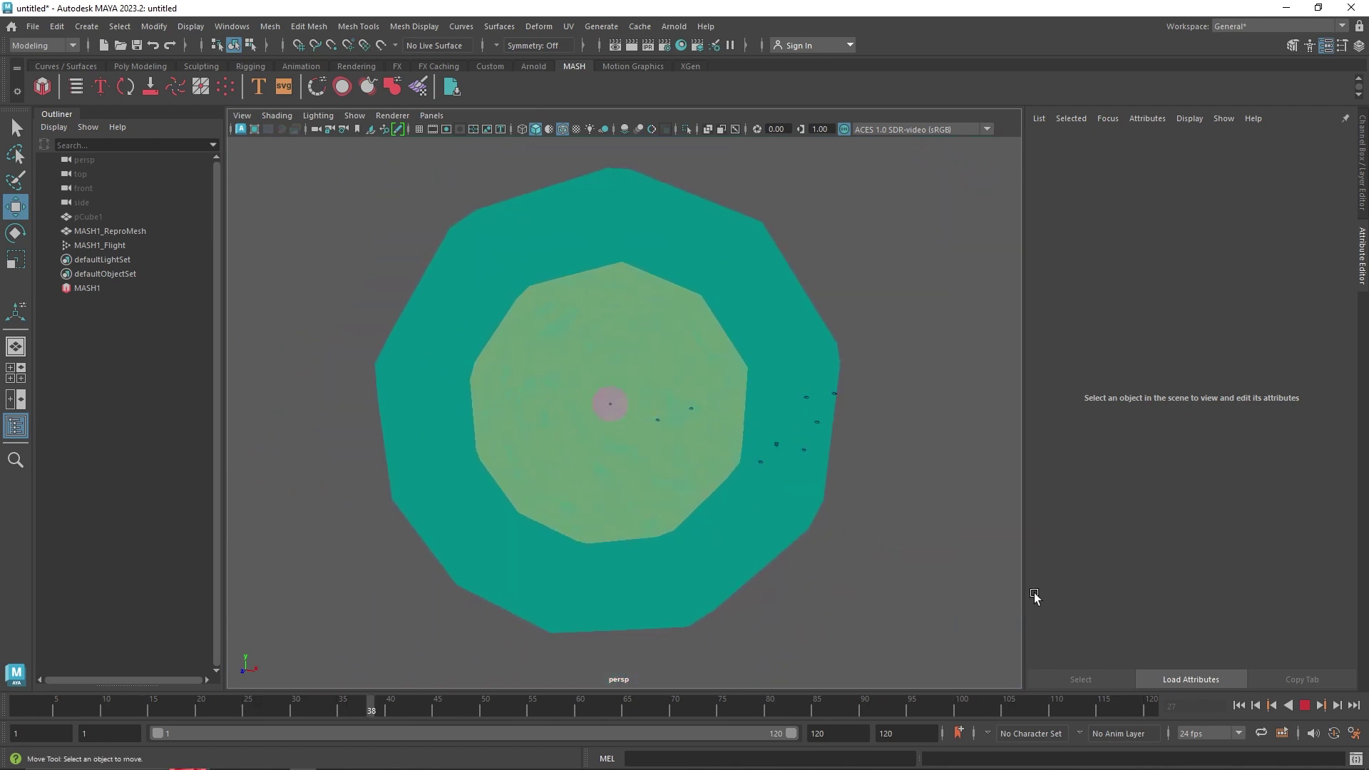
pyautogui.click(1306, 706)
# Set the number of points in MASH1's Distribute node to 25.
pyautogui.click(106, 289)
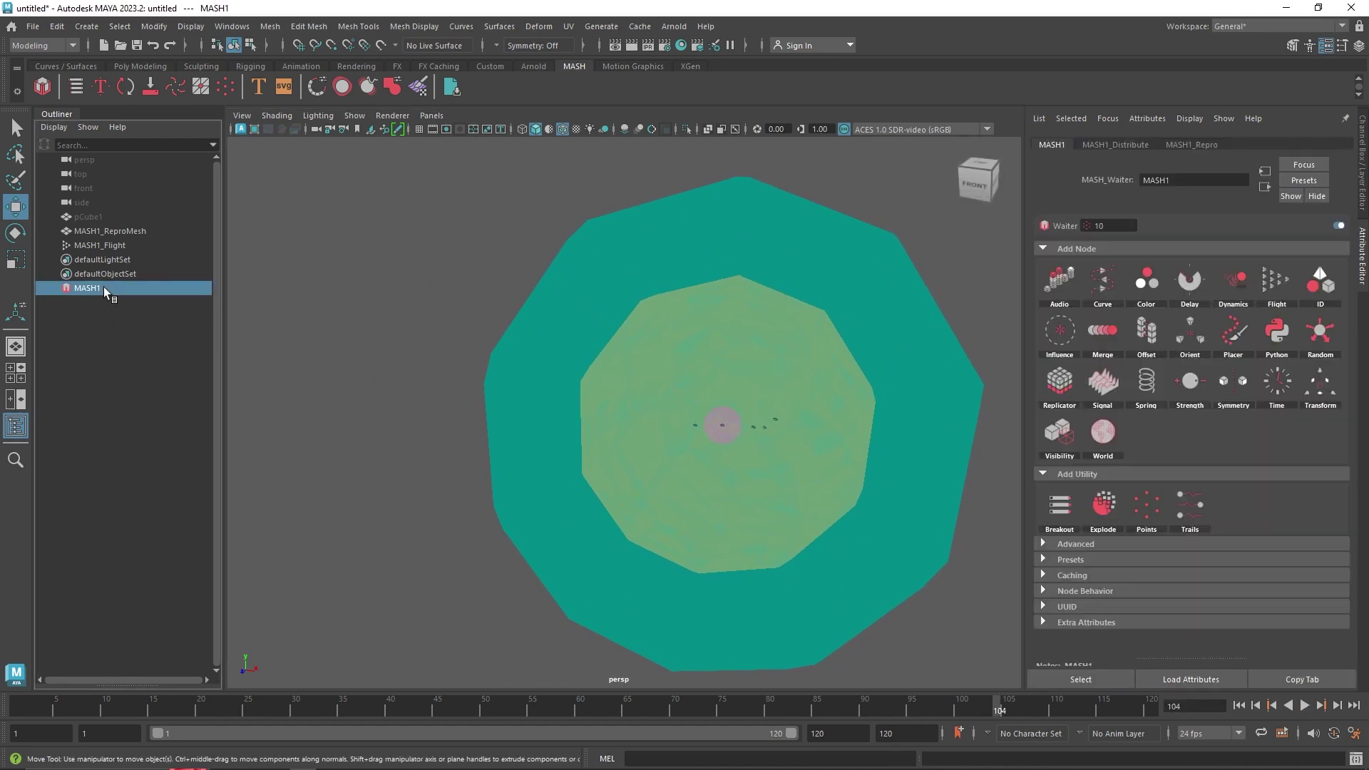
pyautogui.click(1115, 145)
pyautogui.moveTo(1210, 249); pyautogui.dragTo(1246, 248)
pyautogui.moveTo(1162, 248); pyautogui.dragTo(1082, 248)
pyautogui.write('25')
pyautogui.press('Tab')
# Set the Distribute node's Distance X to 0 at the first frame and preview the simulation.
pyautogui.click(1239, 705)
pyautogui.moveTo(1243, 301); pyautogui.dragTo(1157, 306)
pyautogui.scroll(3, 669, 432)
pyautogui.click(1305, 706)
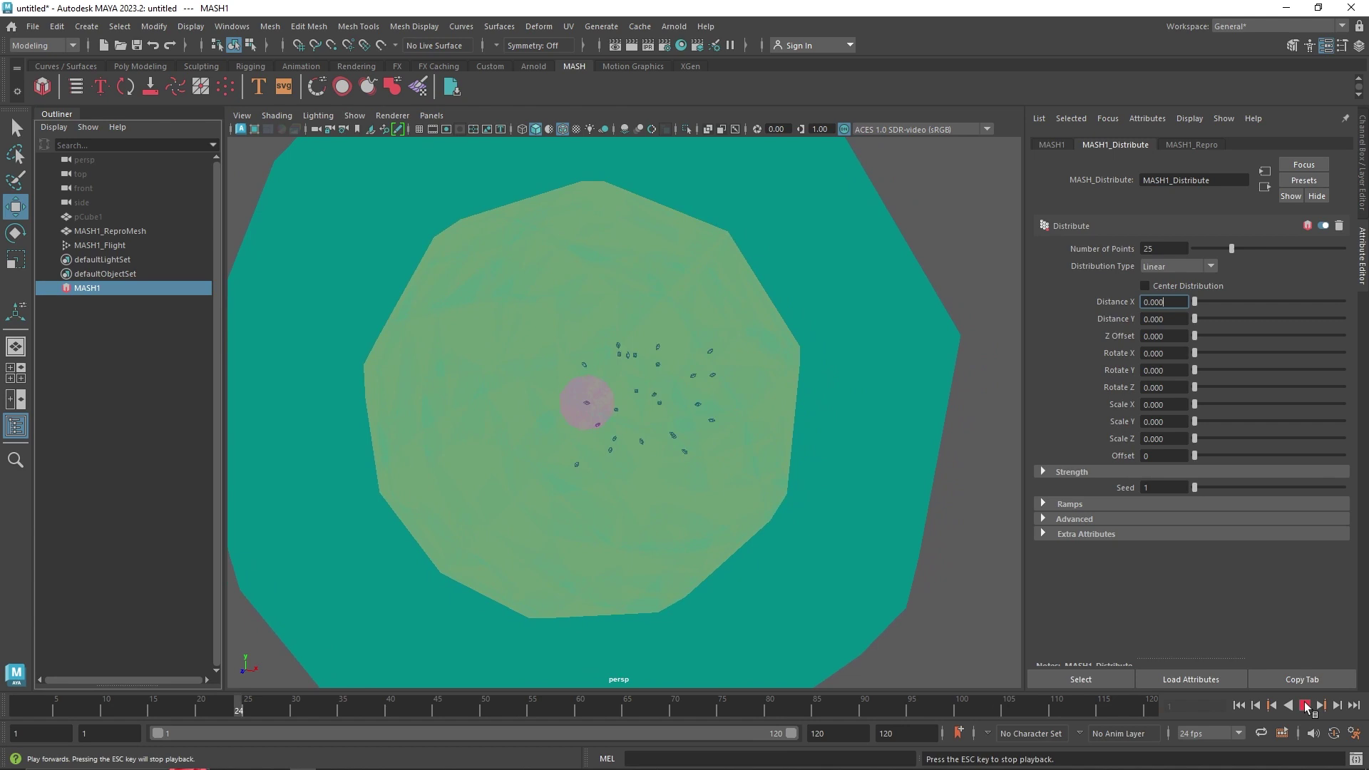
pyautogui.press('Escape')
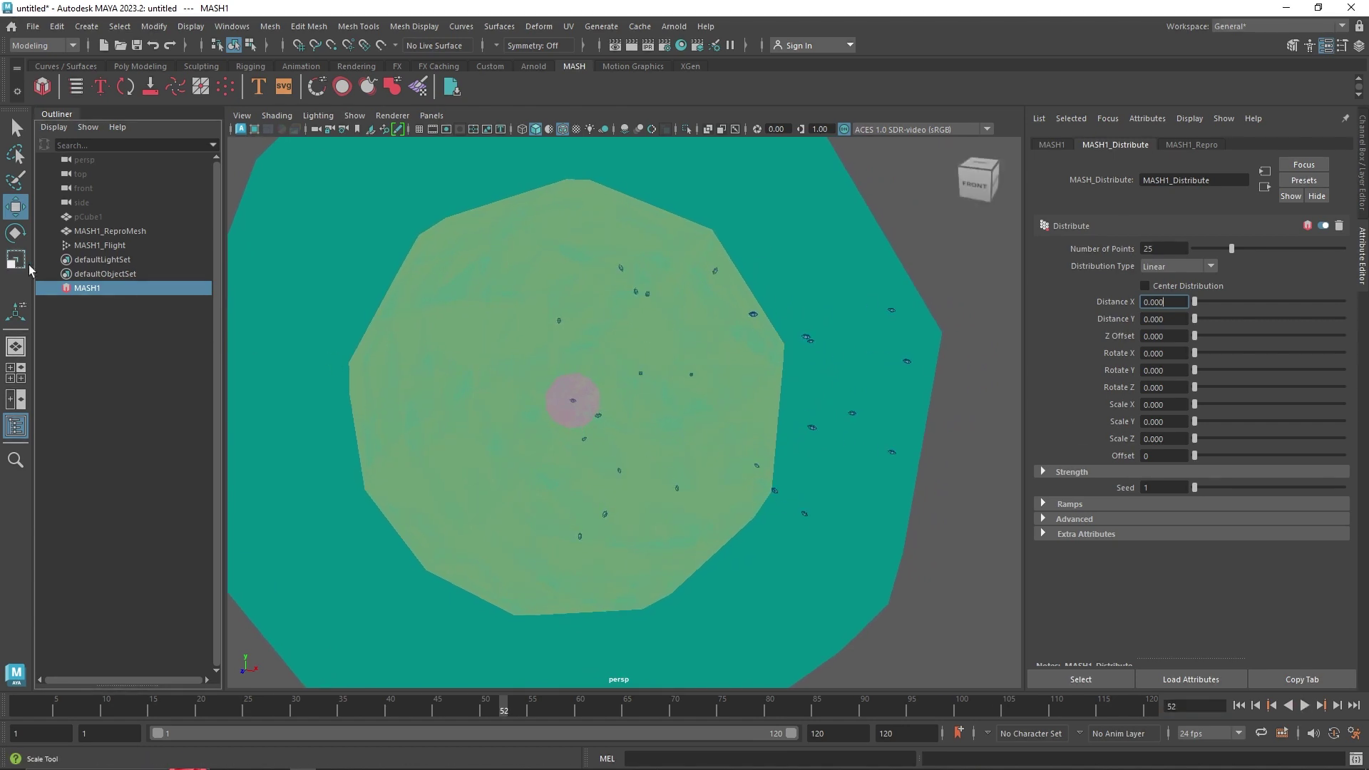
# Set the Flight node's Field of Vision to about 125.477, Alignment Zone to 0.578 and Separation Zone to 0.157, and play the simulation.
pyautogui.click(124, 247)
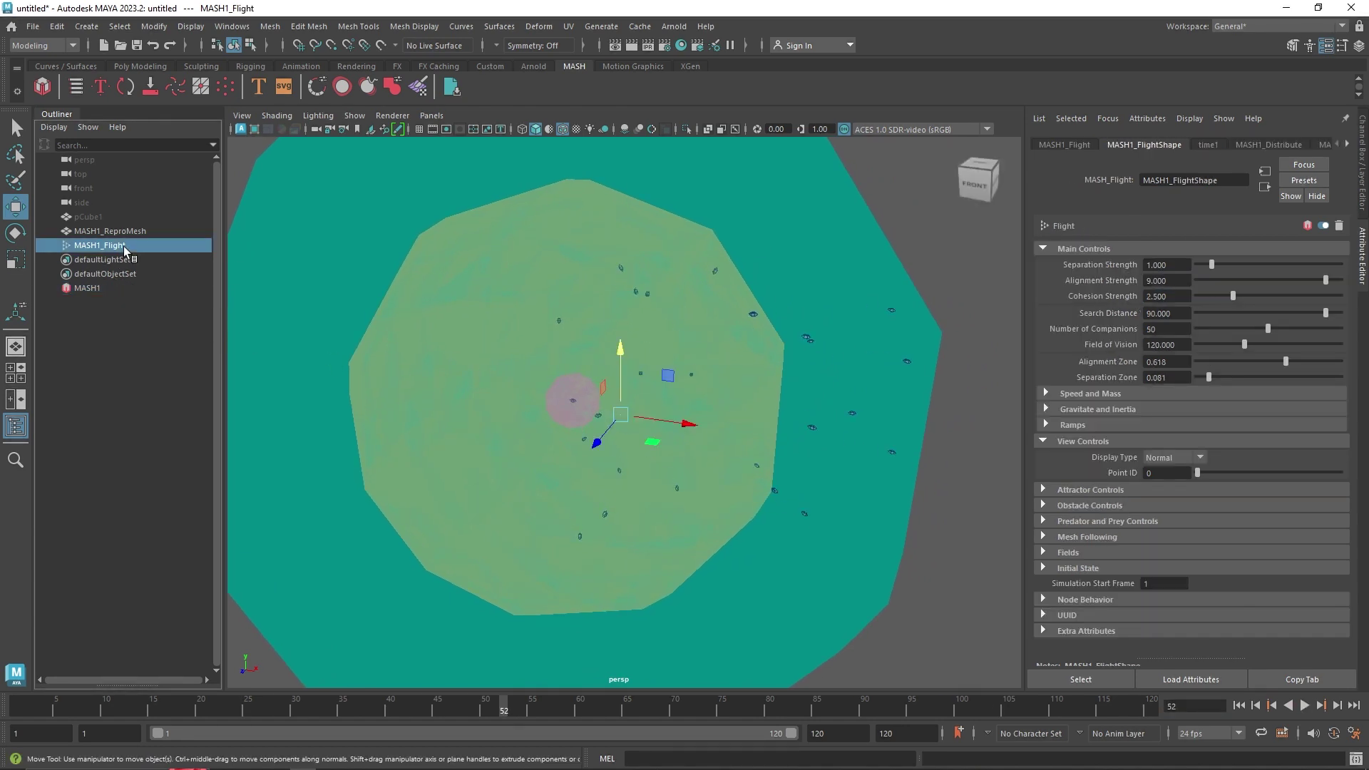
pyautogui.moveTo(1285, 361); pyautogui.dragTo(1247, 346)
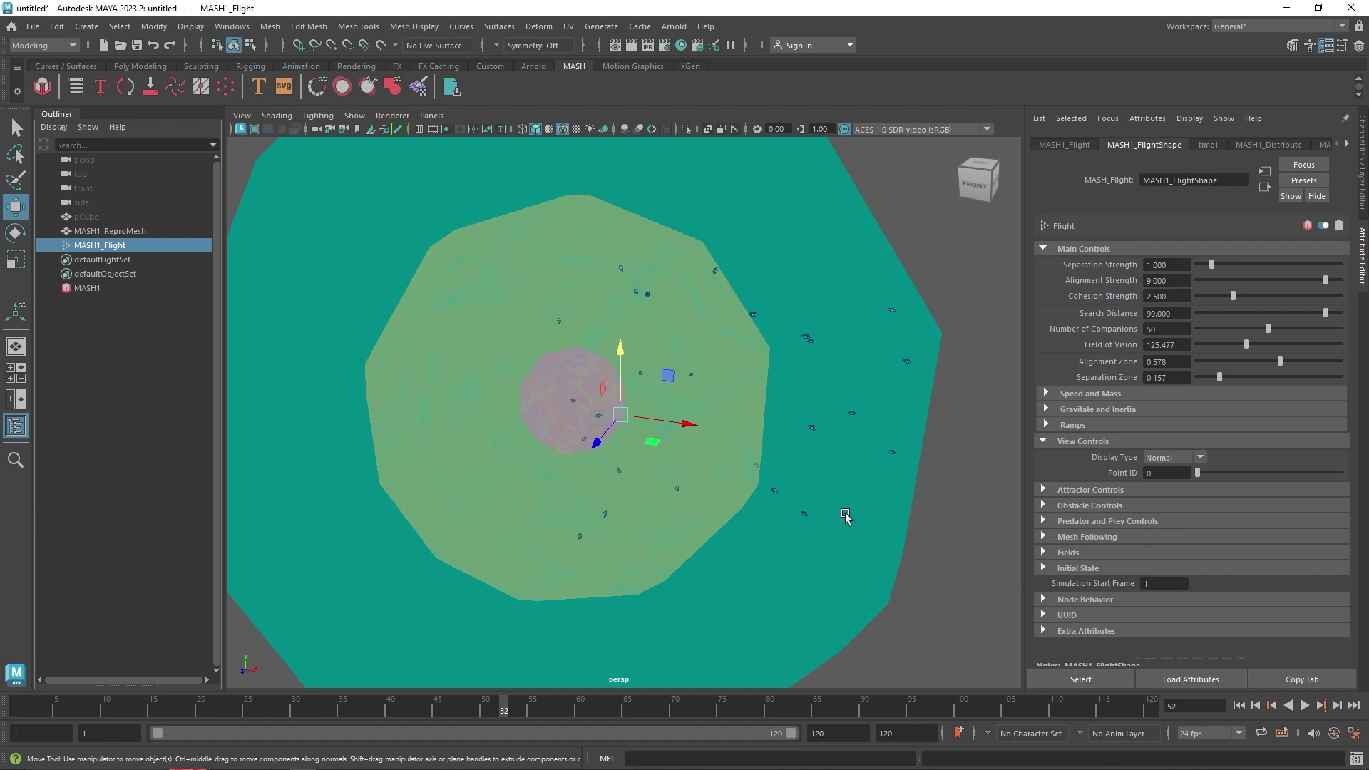
pyautogui.click(1306, 706)
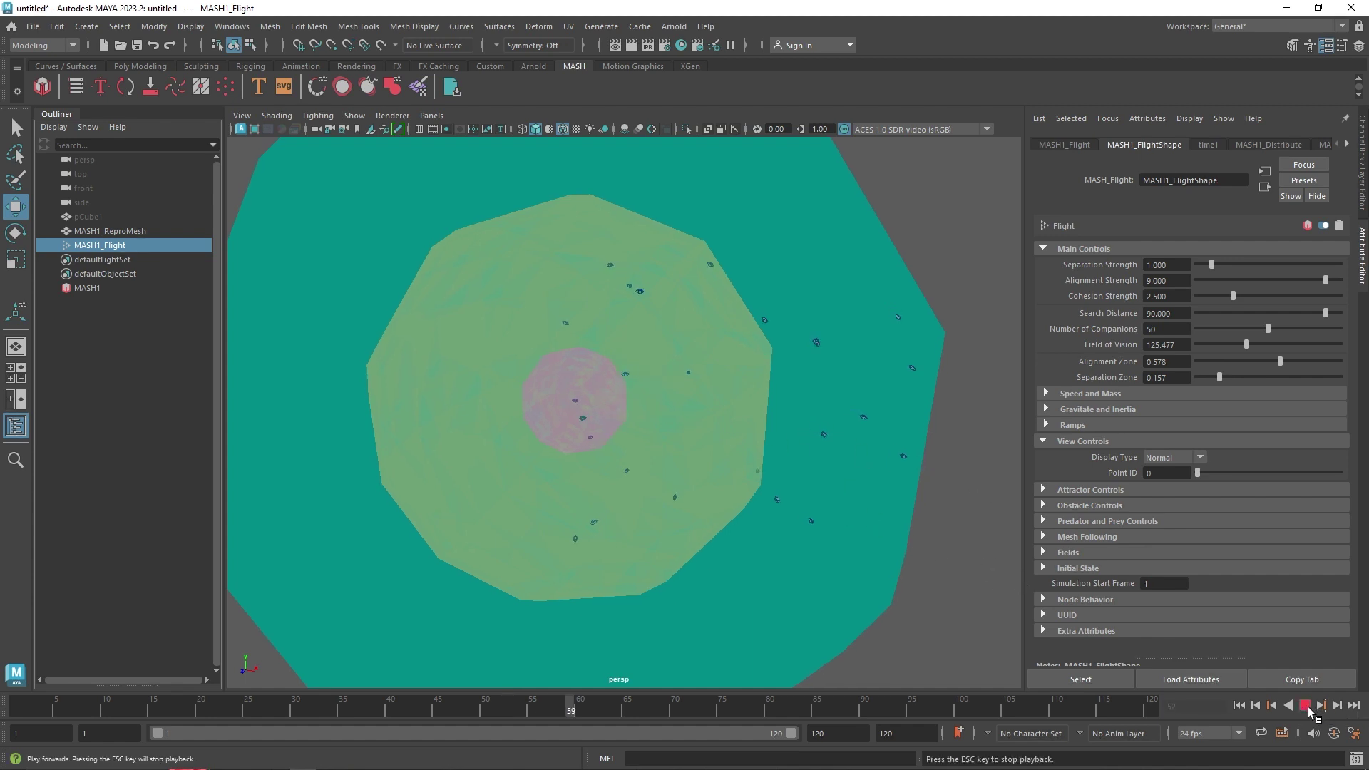
# Set the Flight node's Separation Strength to about 0.107 while the simulation plays, and stop playback.
pyautogui.click(1072, 555)
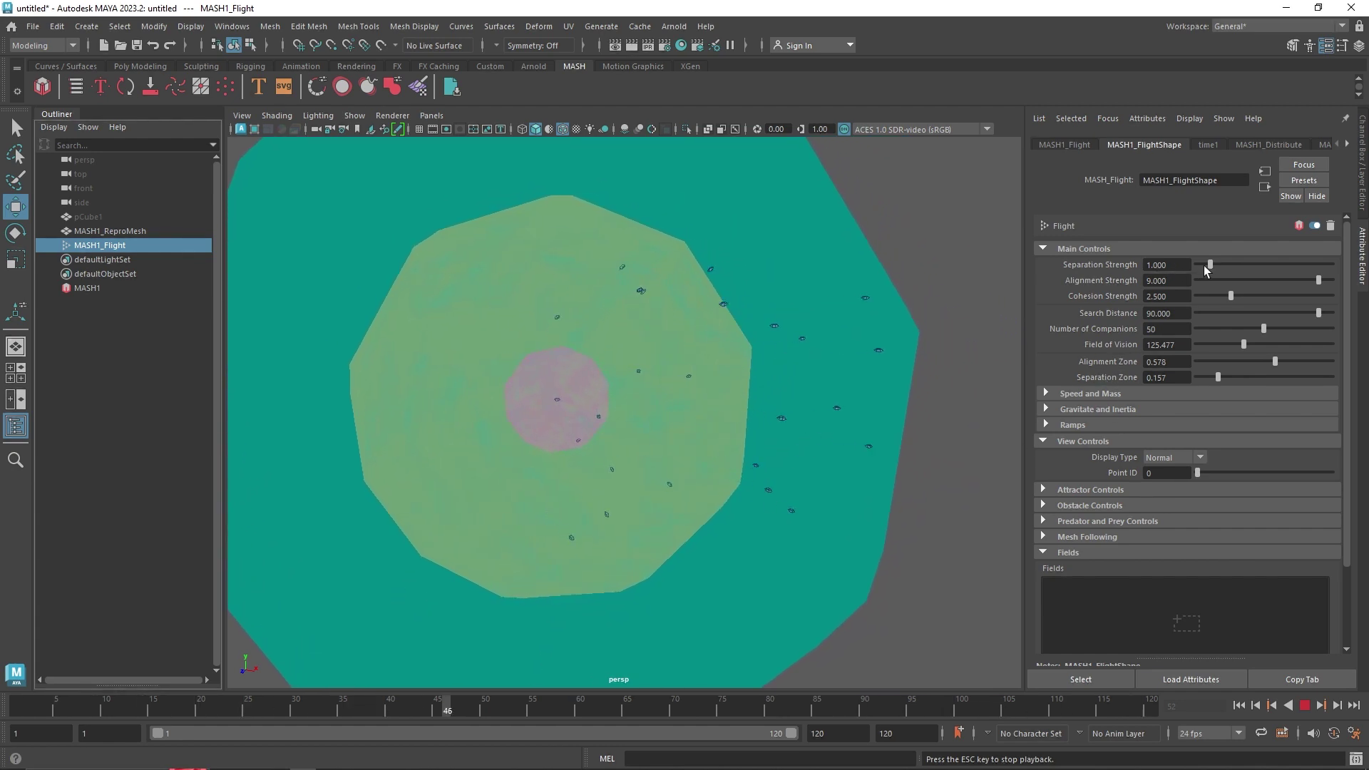
pyautogui.moveTo(1203, 265); pyautogui.dragTo(1200, 264)
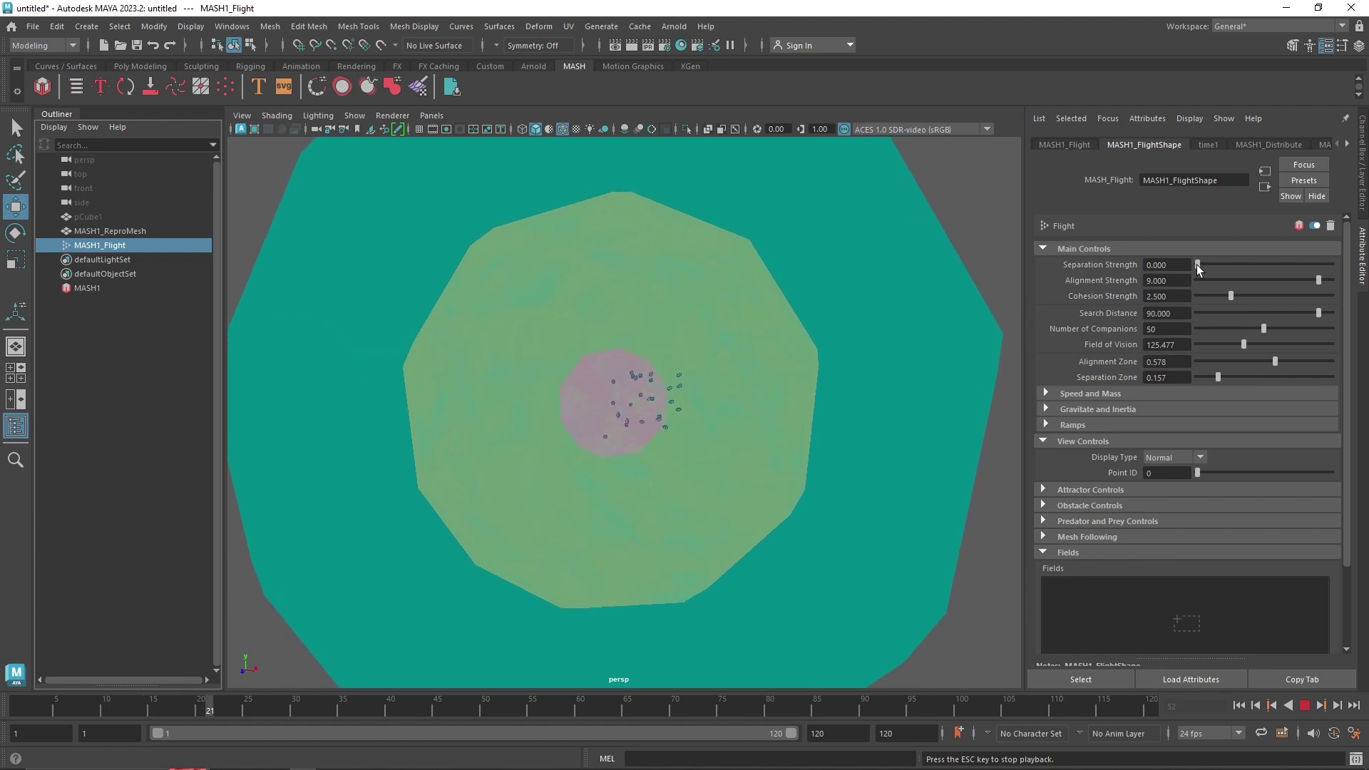
pyautogui.moveTo(1198, 265); pyautogui.dragTo(1199, 265)
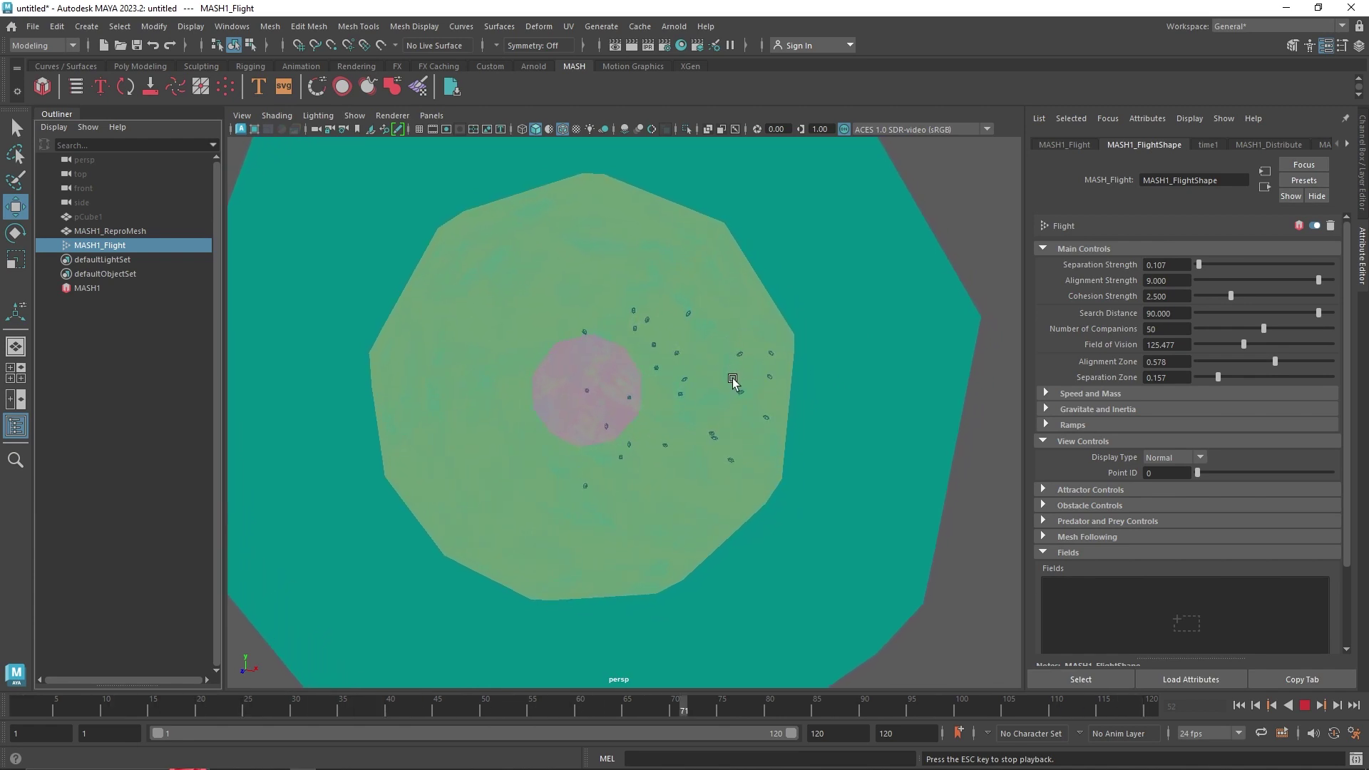
pyautogui.click(1303, 706)
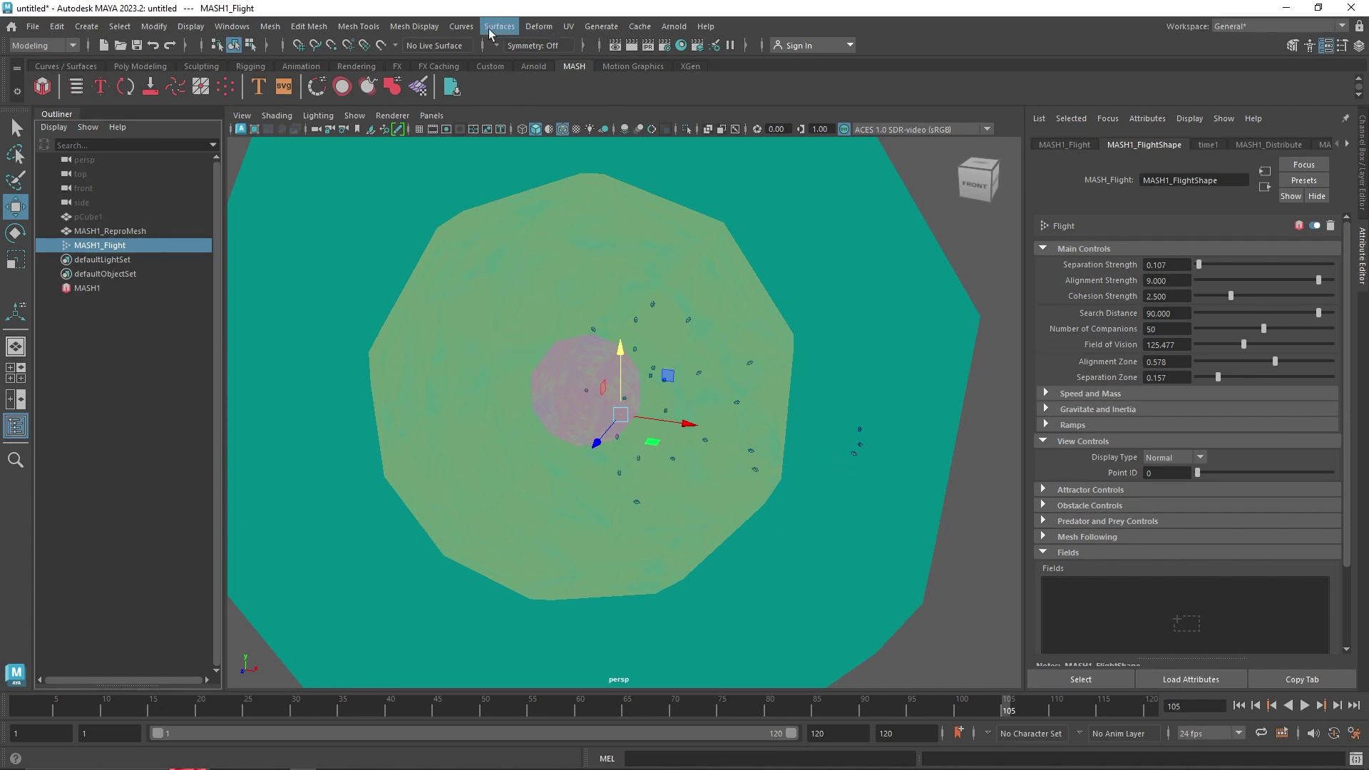
# Create a Newton field and move it to about X -0.970, Y 17.929, Z 3.751.
pyautogui.click(43, 45)
pyautogui.click(47, 104)
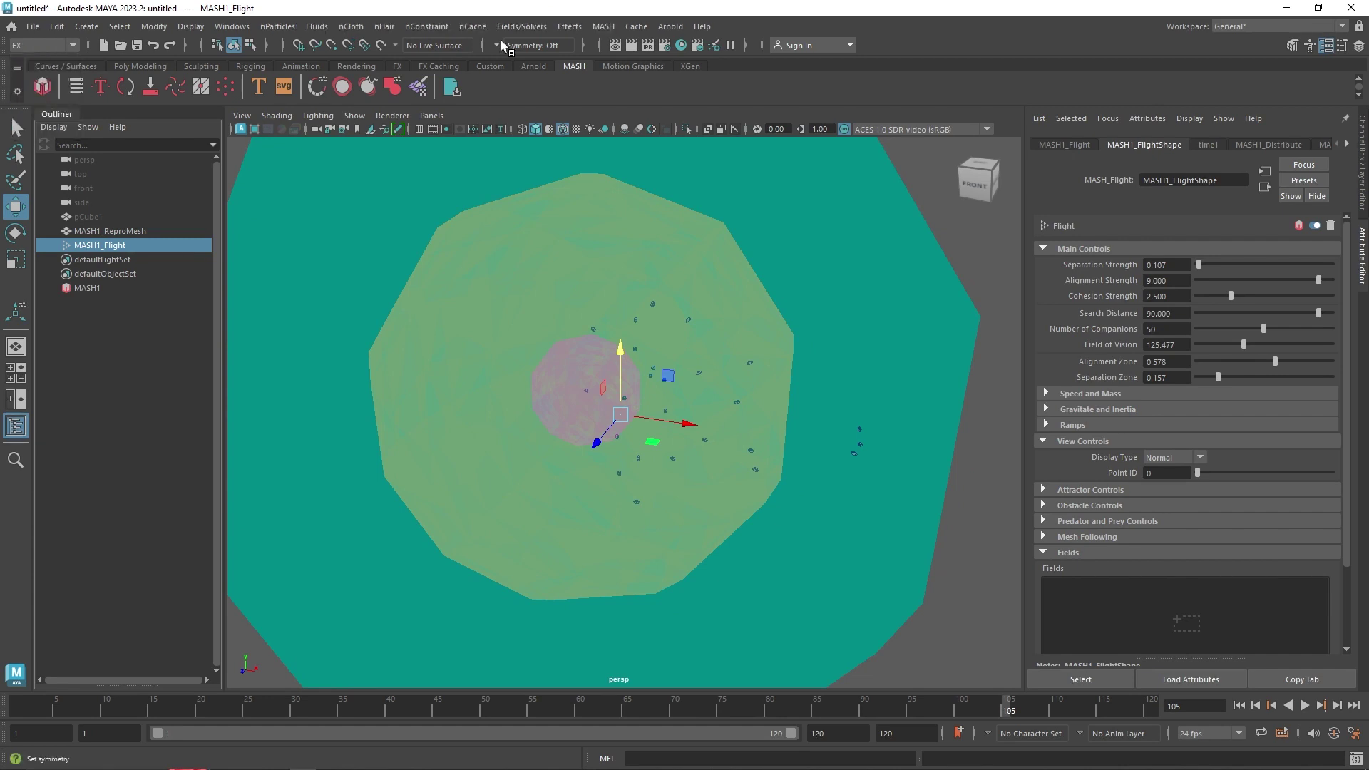
pyautogui.click(521, 26)
pyautogui.click(548, 109)
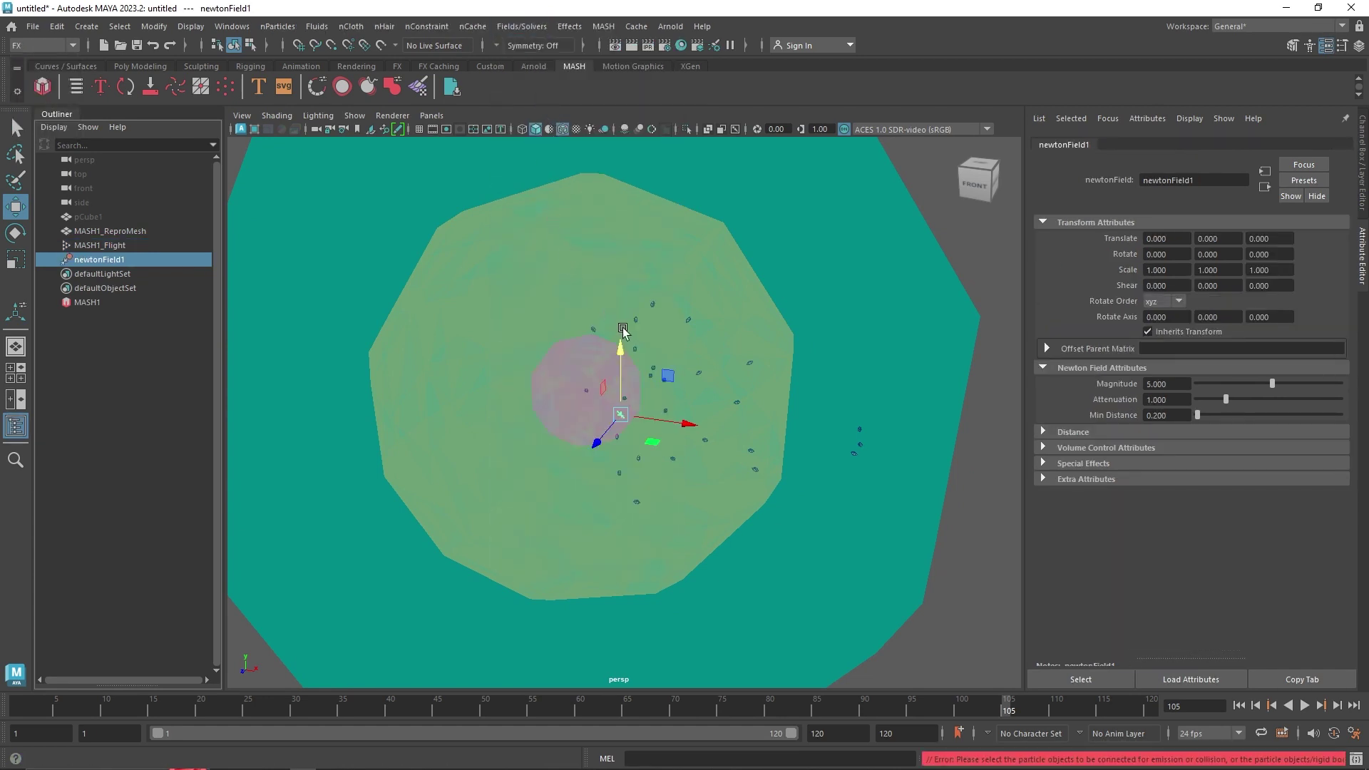
pyautogui.moveTo(621, 340); pyautogui.dragTo(623, 213)
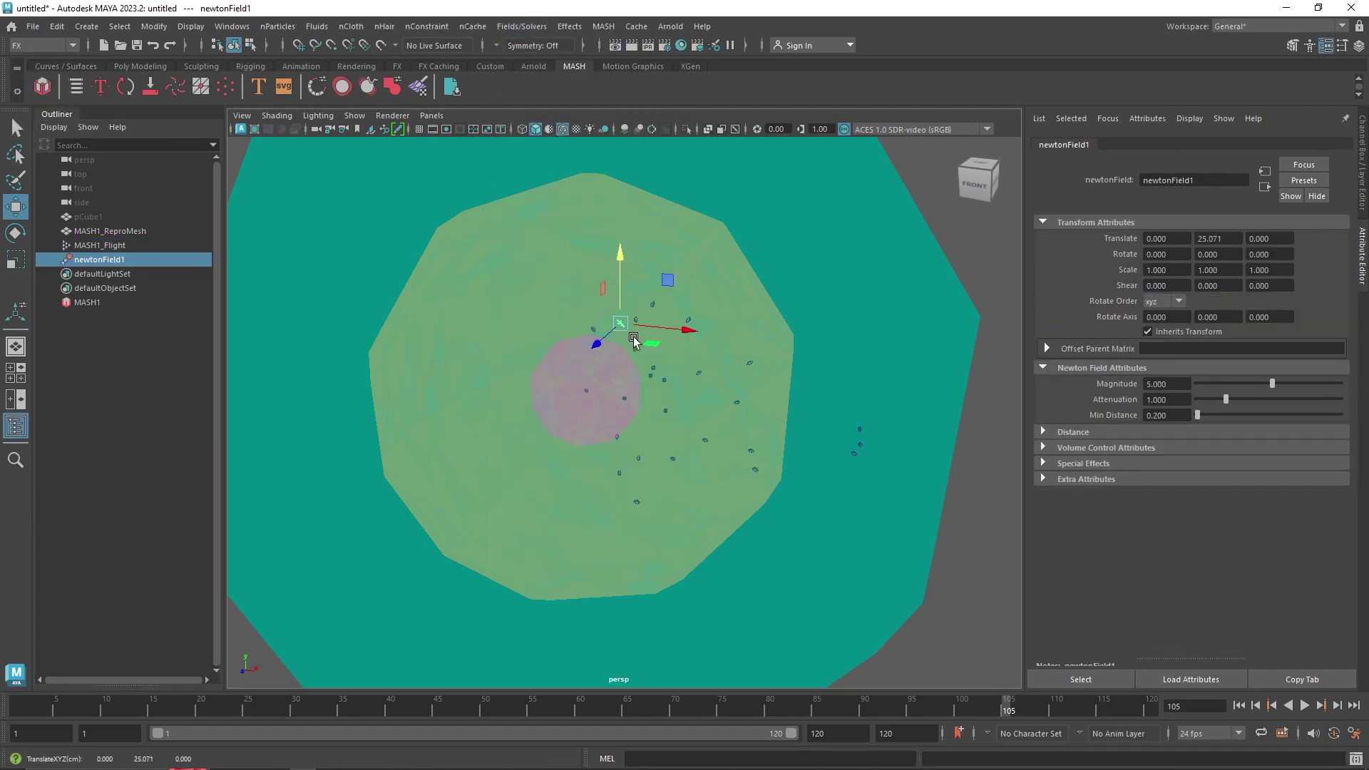
pyautogui.moveTo(621, 330); pyautogui.dragTo(614, 352)
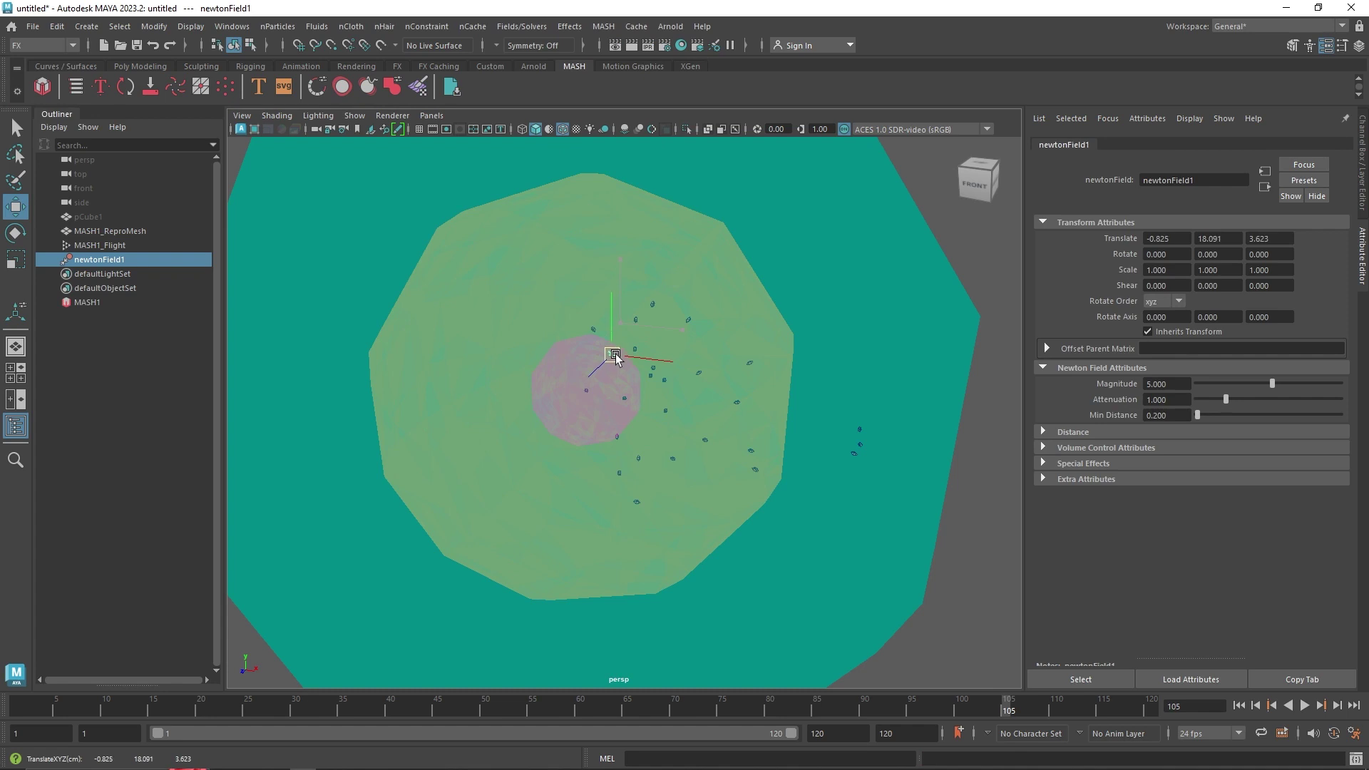
# Connect newtonField1 to the MASH1_Flight node's Fields and preview the simulation.
pyautogui.click(92, 301)
pyautogui.click(1050, 145)
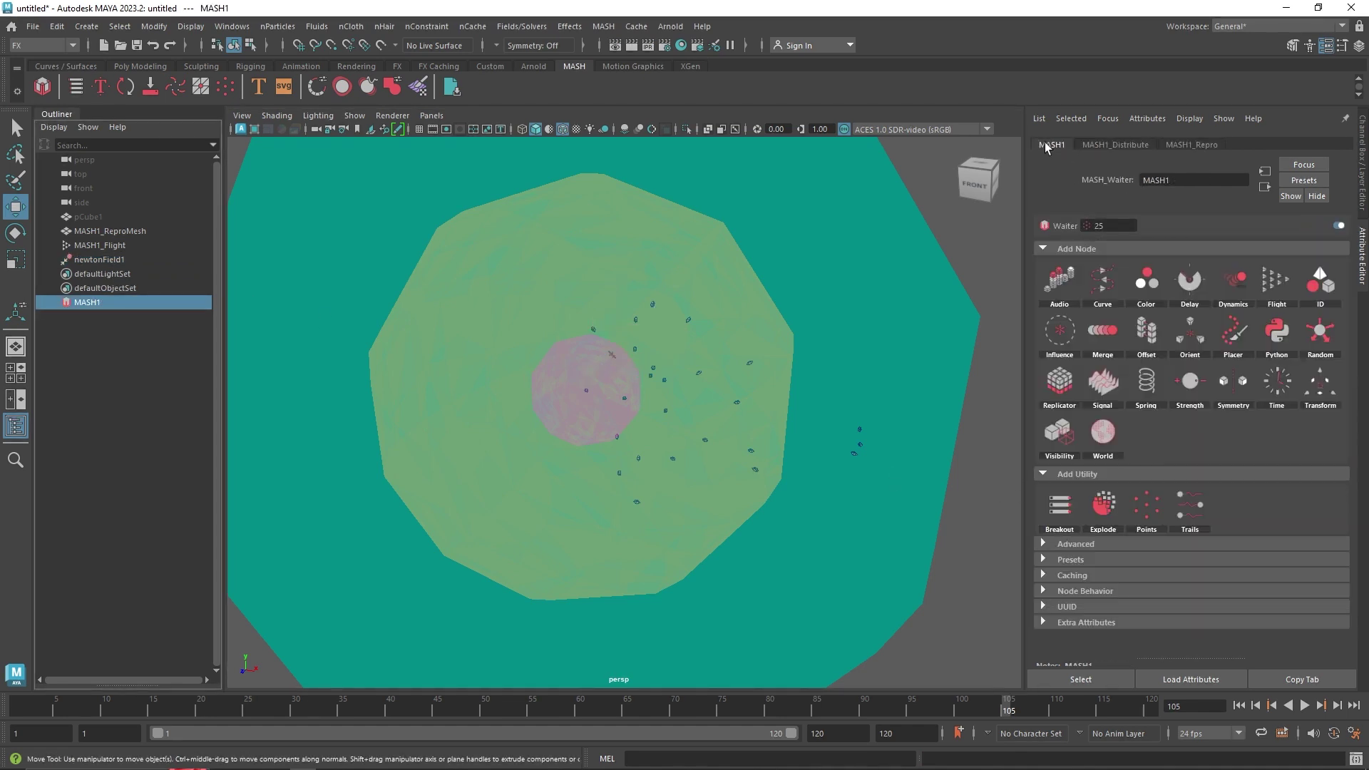
pyautogui.click(142, 246)
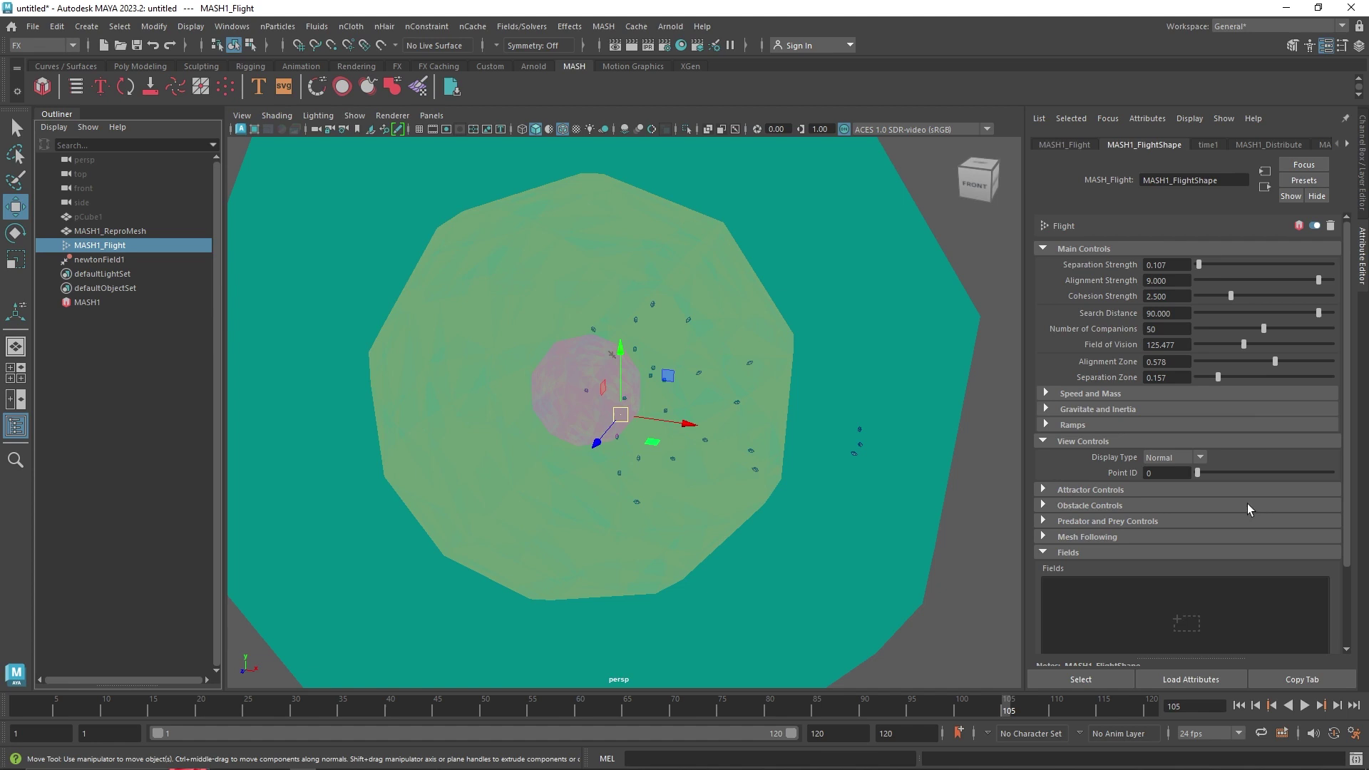
pyautogui.scroll(-1, 1120, 555)
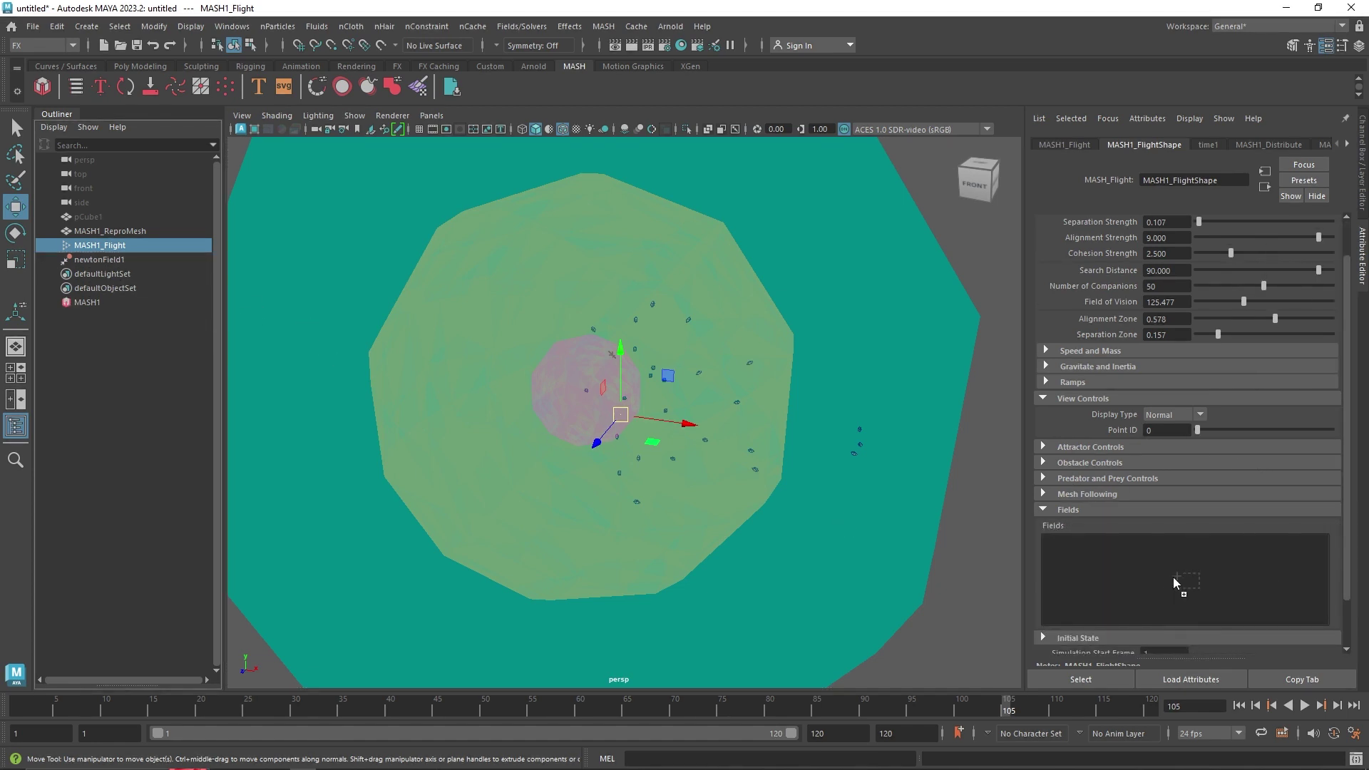
pyautogui.moveTo(1174, 576); pyautogui.dragTo(1176, 579)
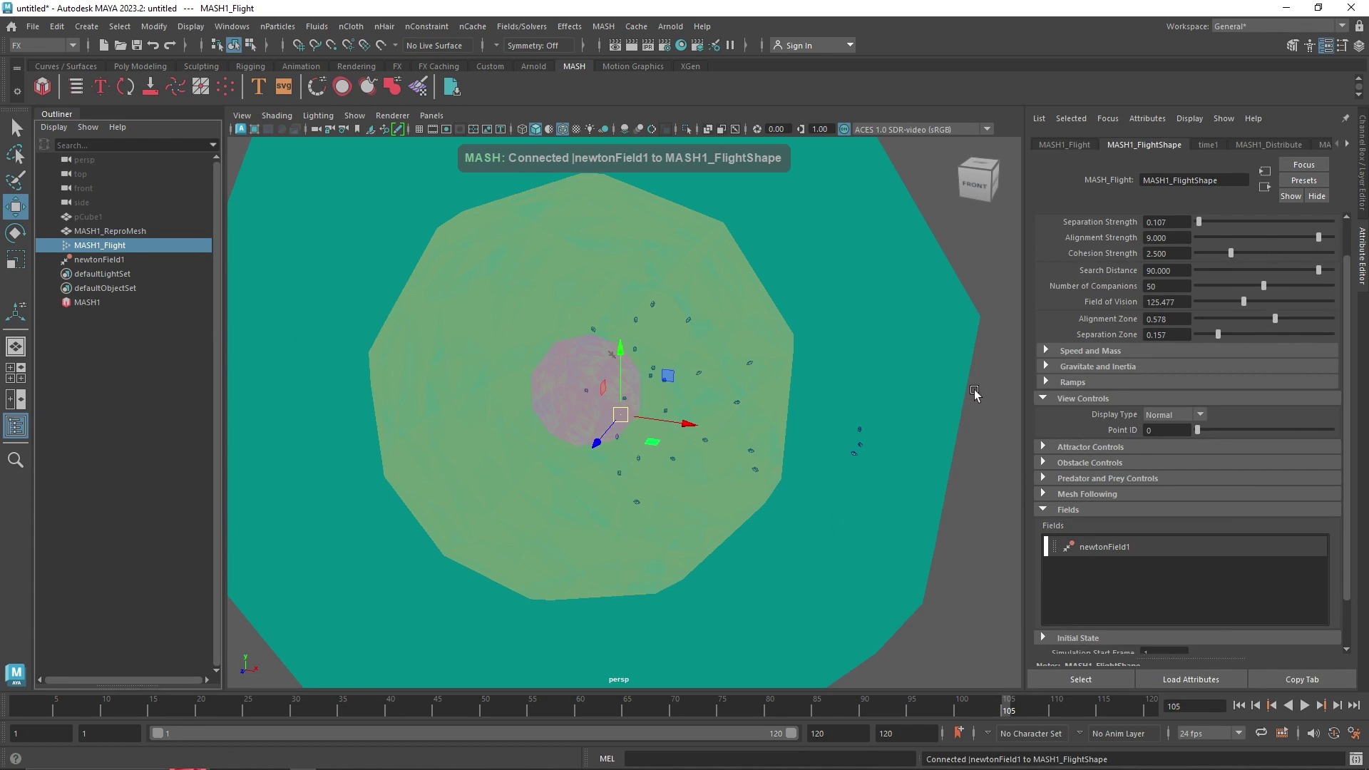
pyautogui.click(1306, 705)
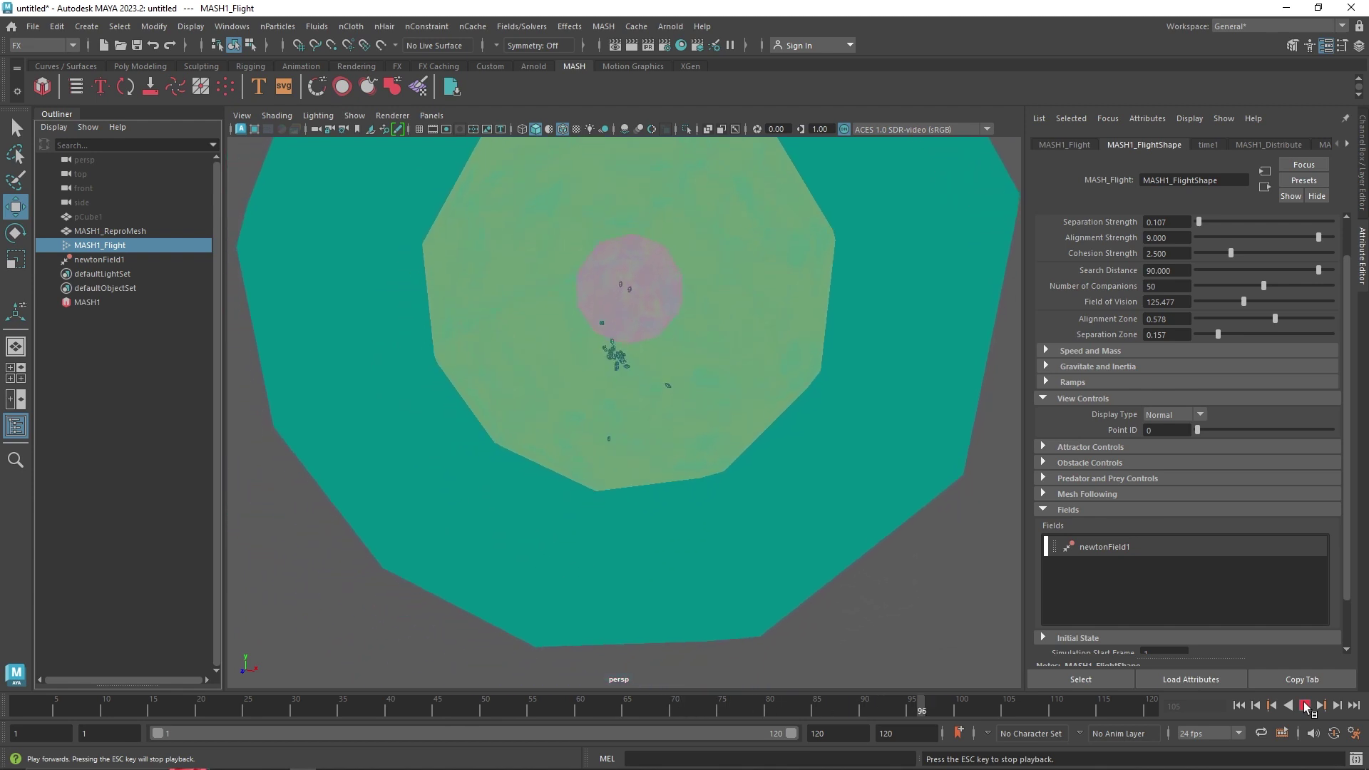
pyautogui.click(1306, 705)
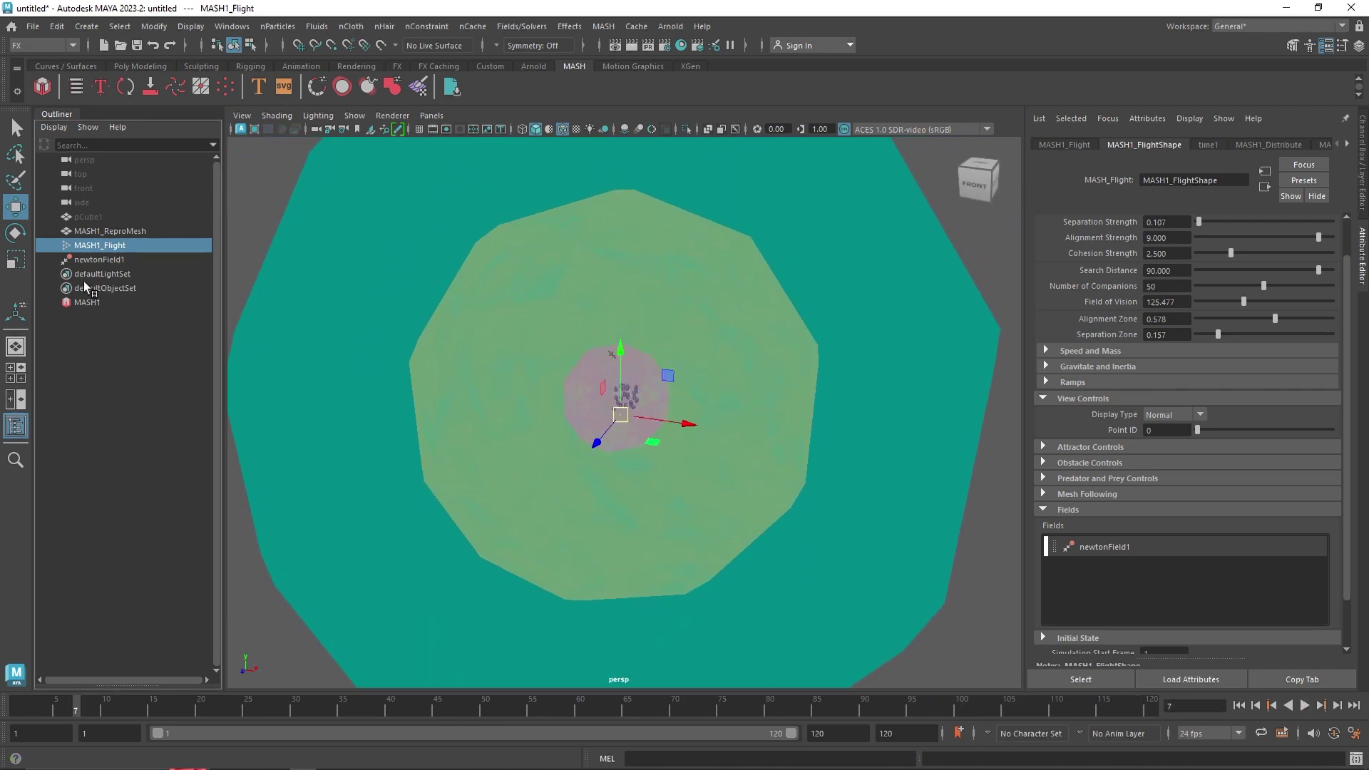
# Set the Newton field's Magnitude to 2 and preview the simulation.
pyautogui.click(100, 259)
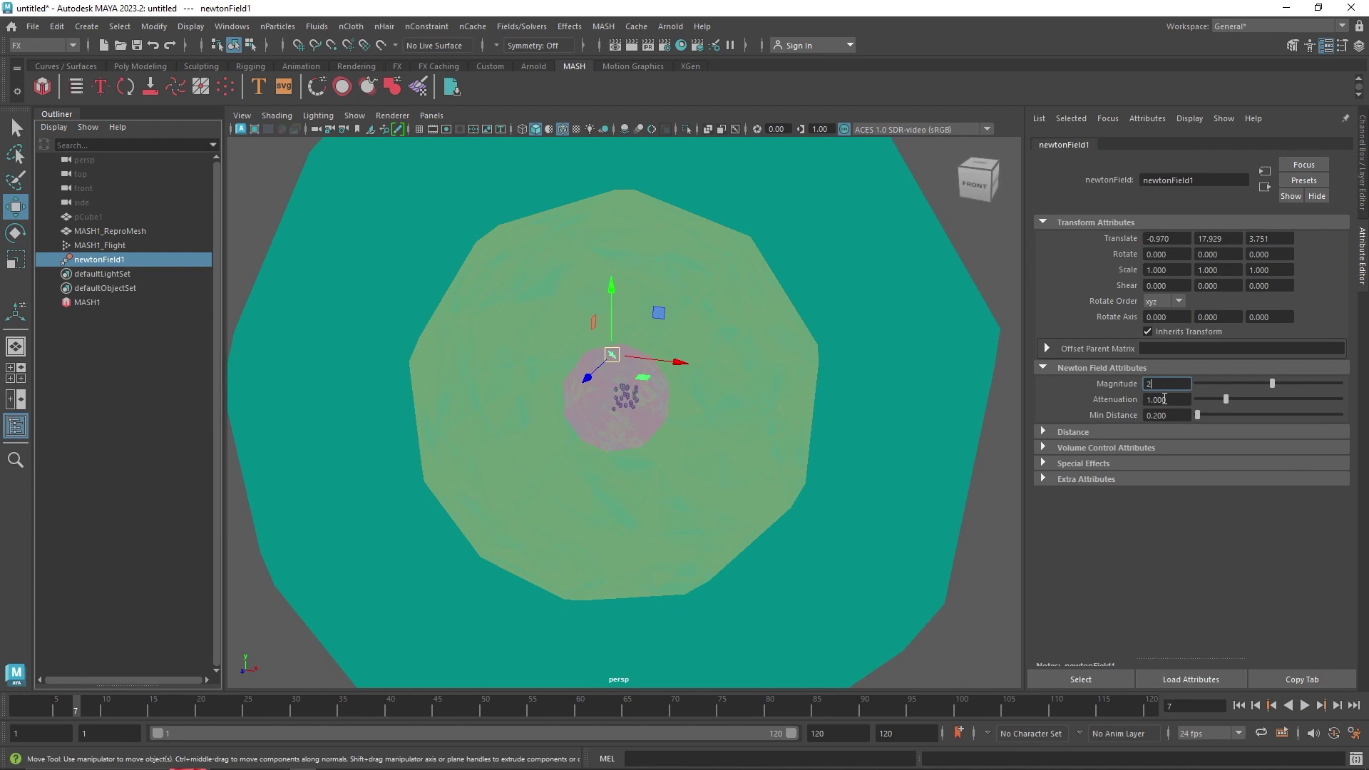
pyautogui.click(1305, 705)
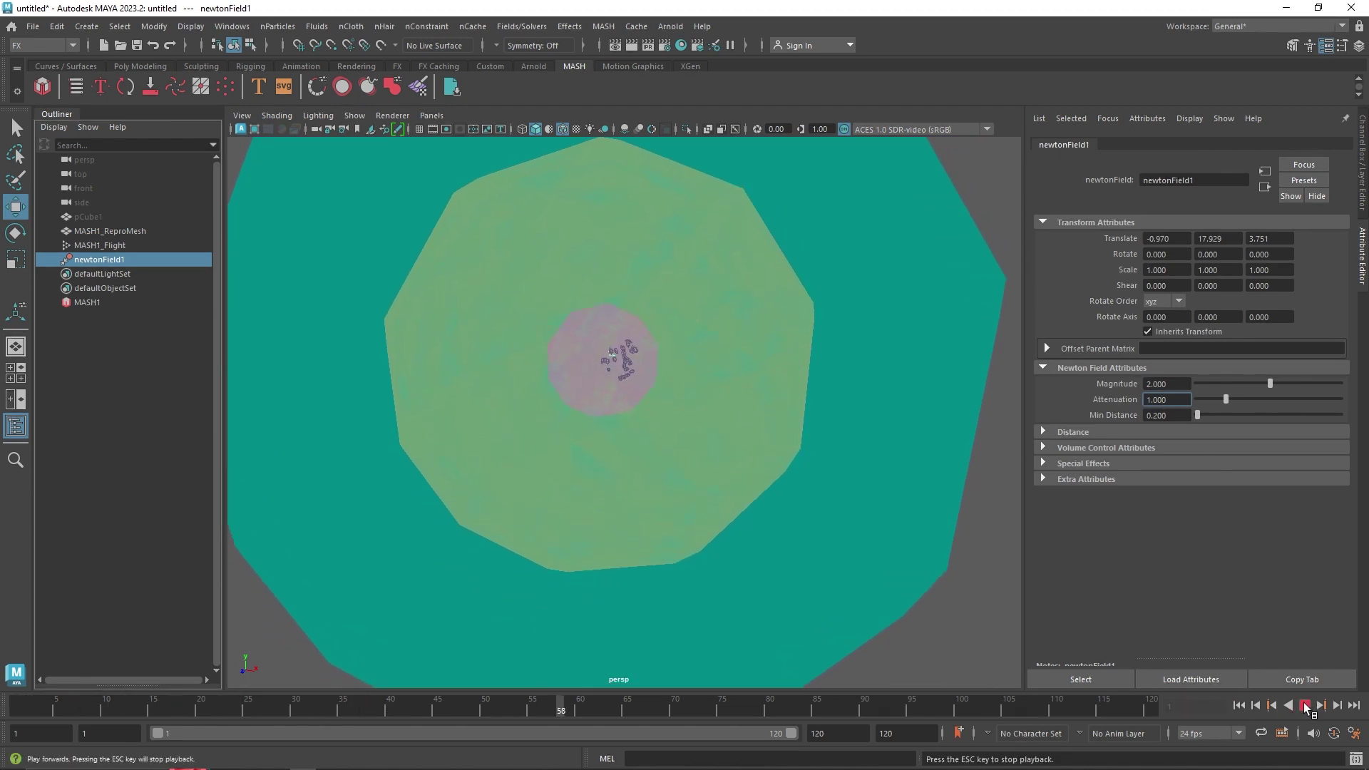
pyautogui.click(1305, 705)
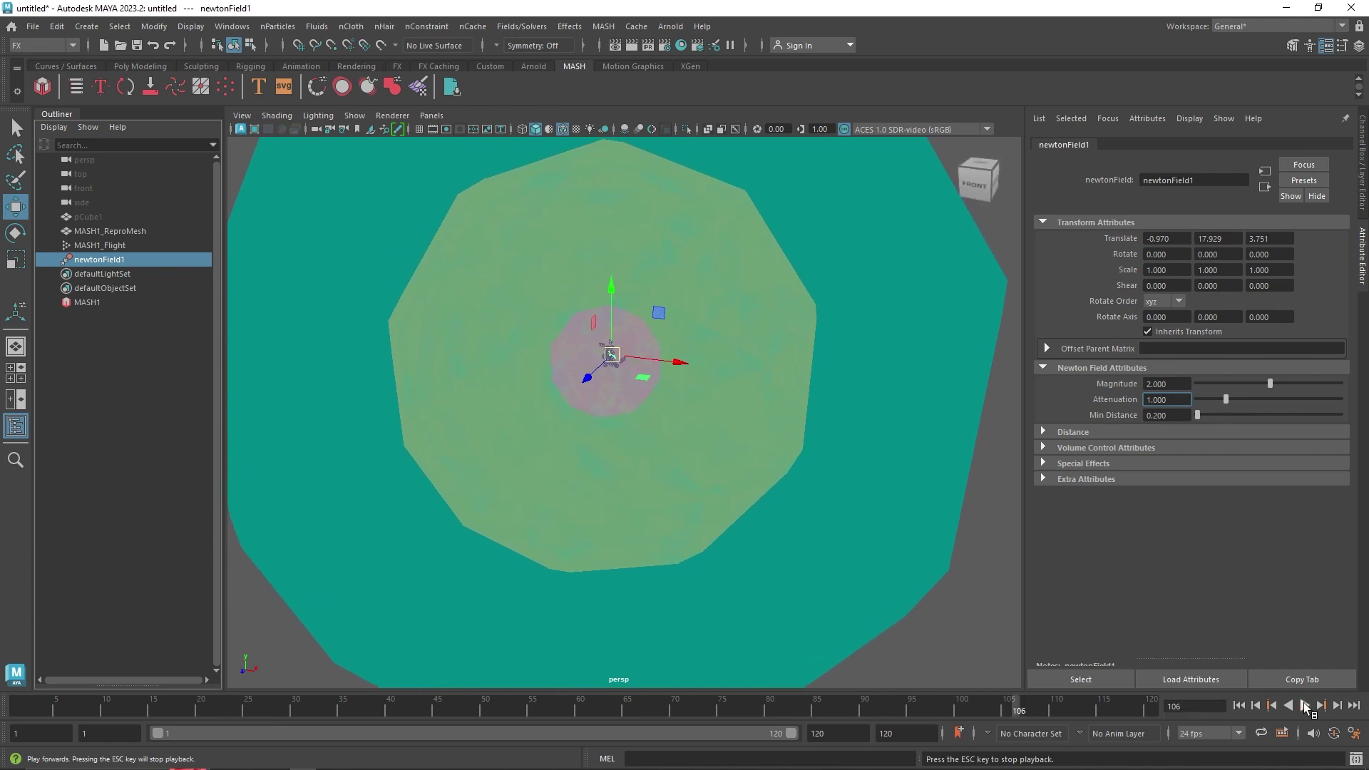
# Key newtonField1's Translate X, Y and Z at frame 1.
pyautogui.click(1239, 706)
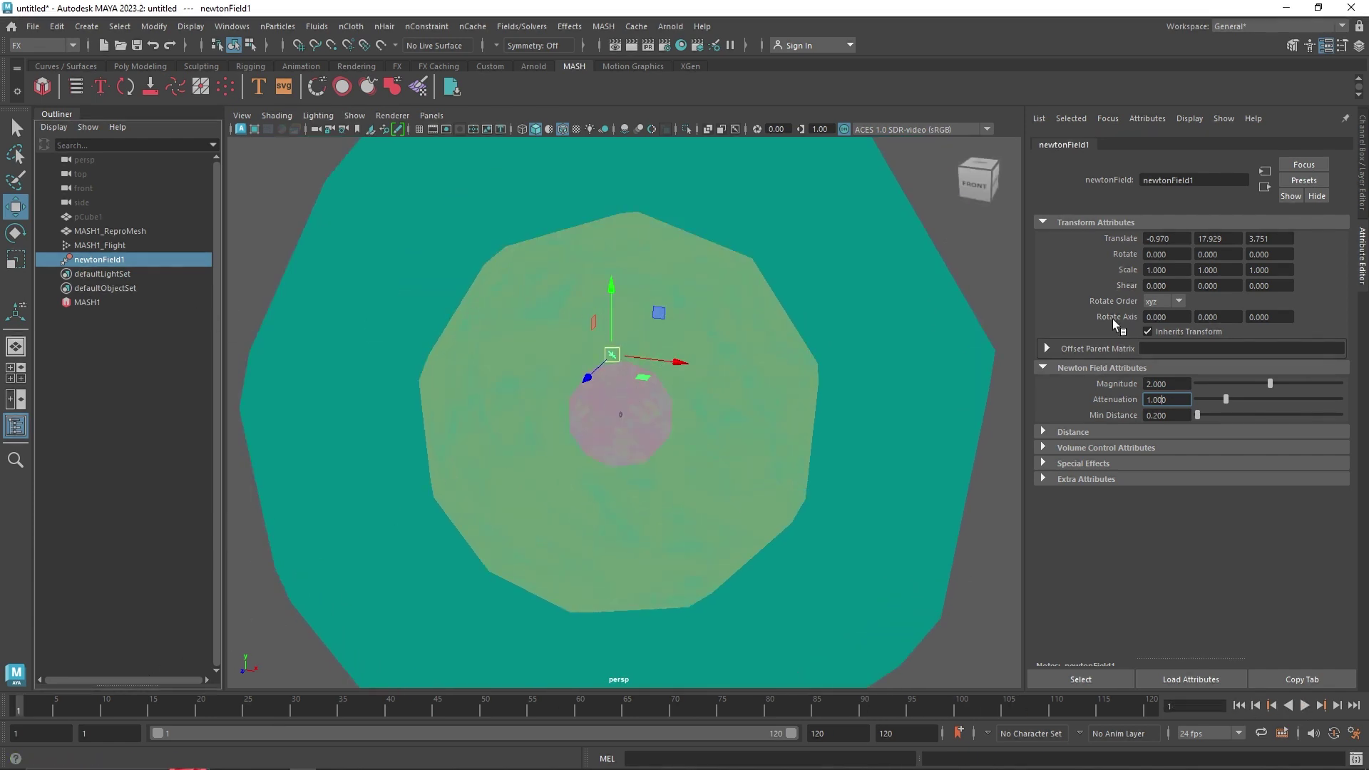
pyautogui.click(1362, 168)
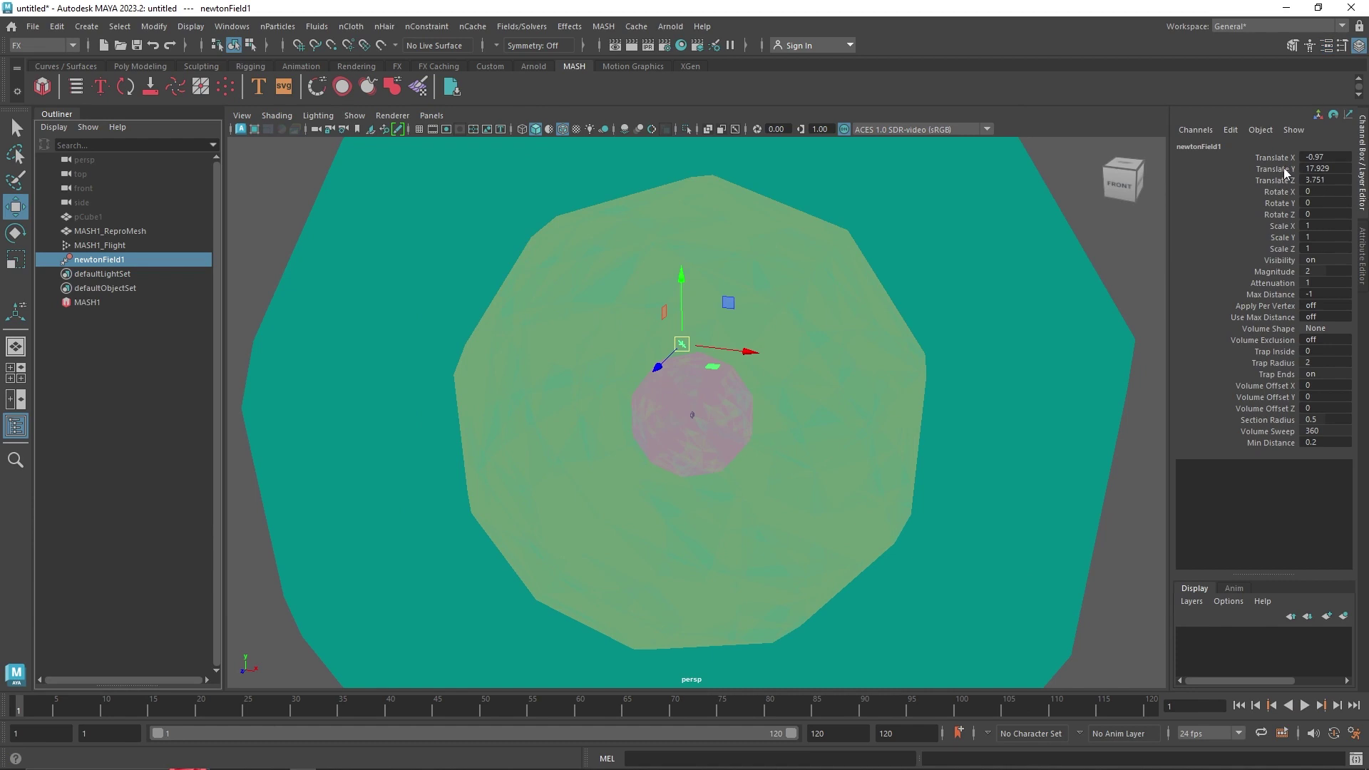
pyautogui.moveTo(1278, 156); pyautogui.dragTo(1278, 175)
pyautogui.rightClick(1278, 175)
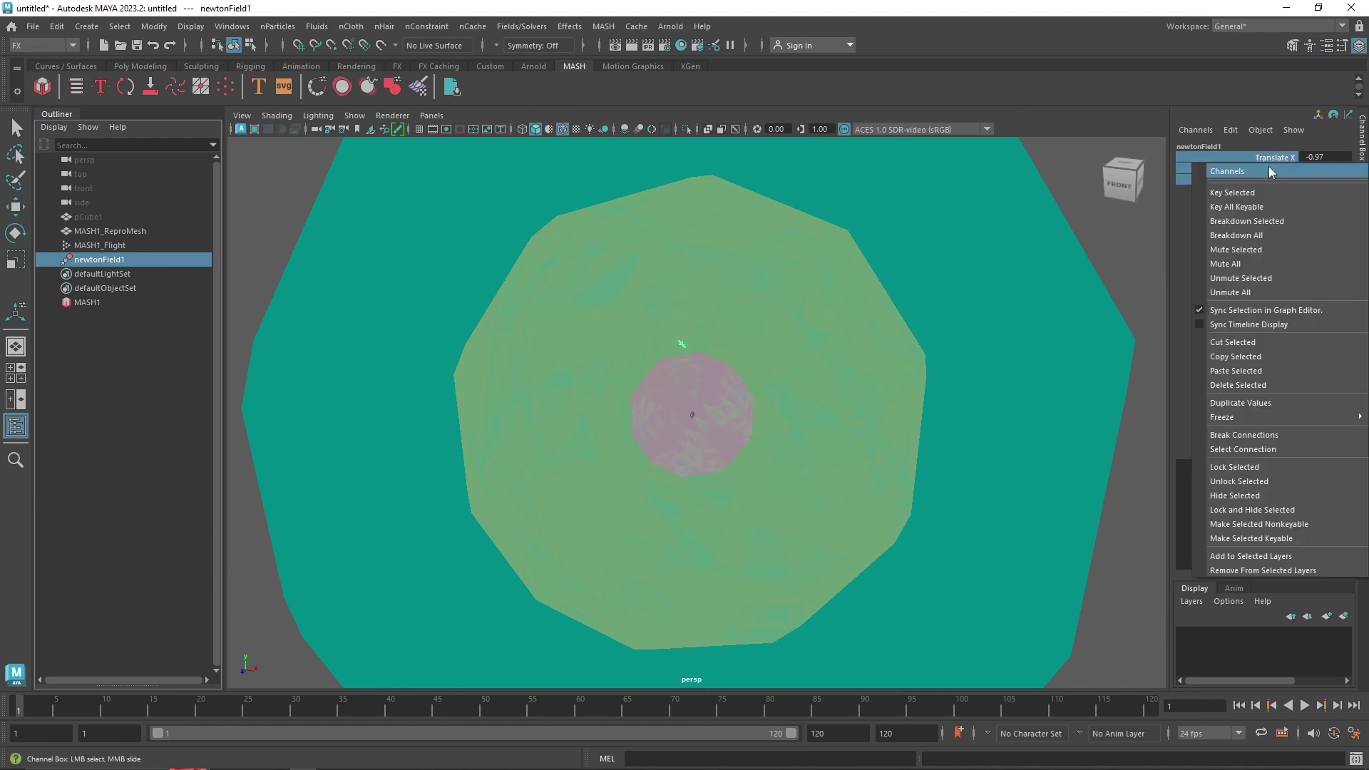
pyautogui.click(1254, 194)
# At frame 120, move newtonField1 to about X 37.766, Y 36.7 and key its three Translate channels.
pyautogui.moveTo(499, 707); pyautogui.dragTo(1152, 710)
pyautogui.press('w')
pyautogui.moveTo(713, 353); pyautogui.dragTo(893, 391)
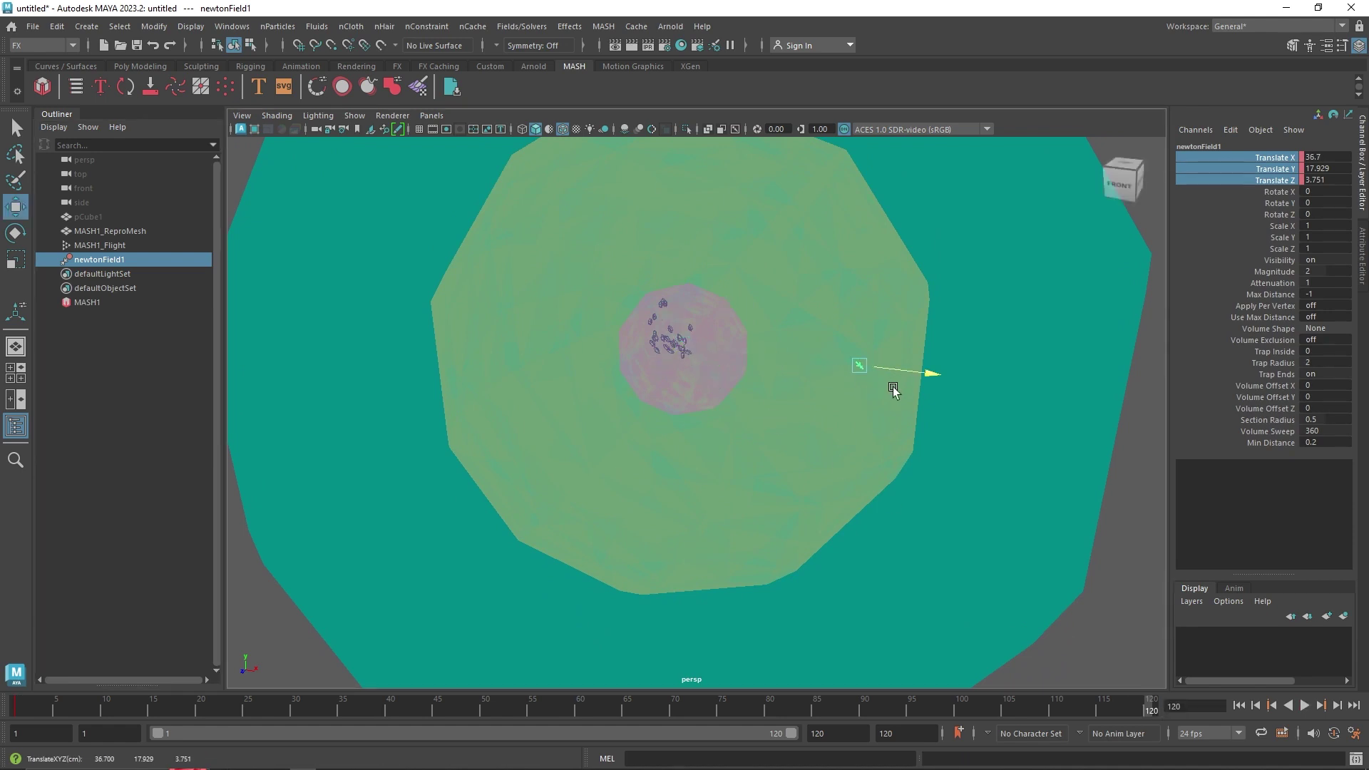
pyautogui.moveTo(917, 325); pyautogui.dragTo(926, 230)
pyautogui.rightClick(1264, 163)
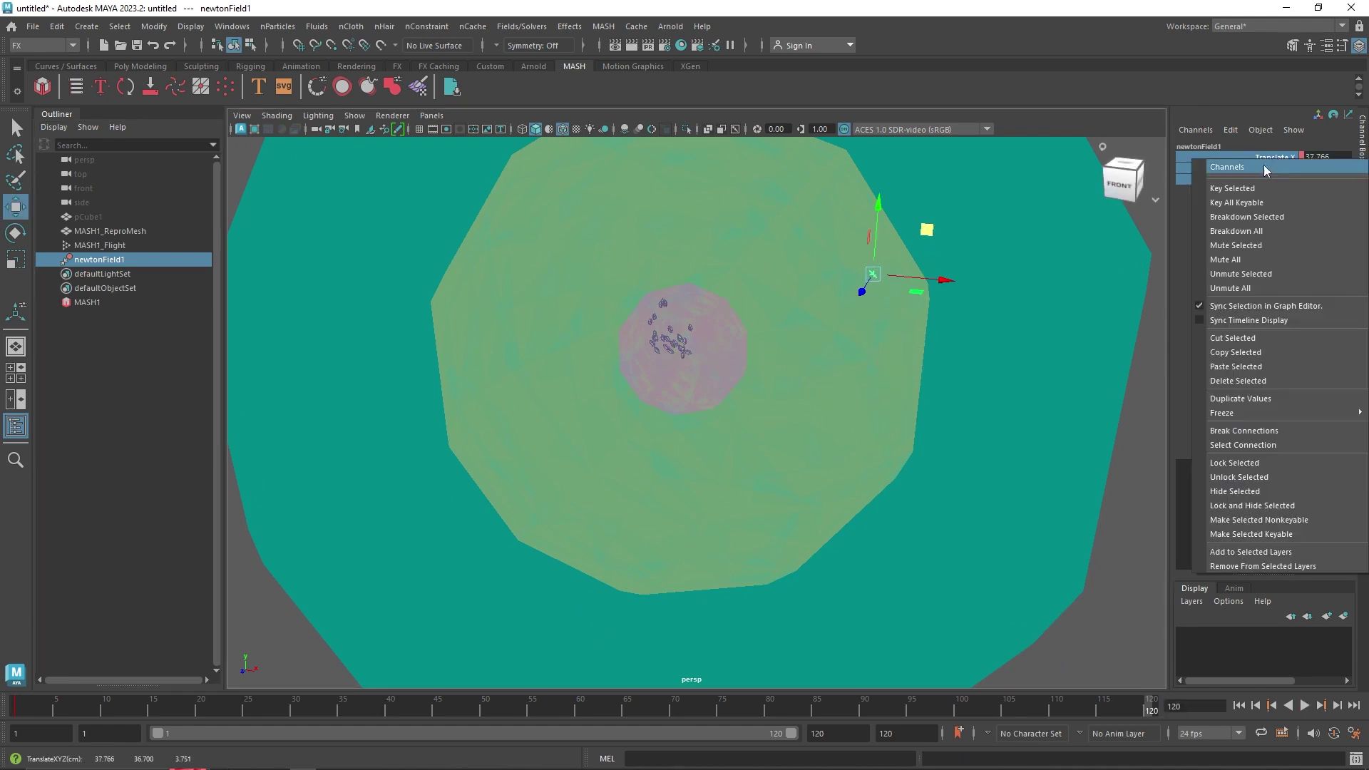
pyautogui.click(1255, 188)
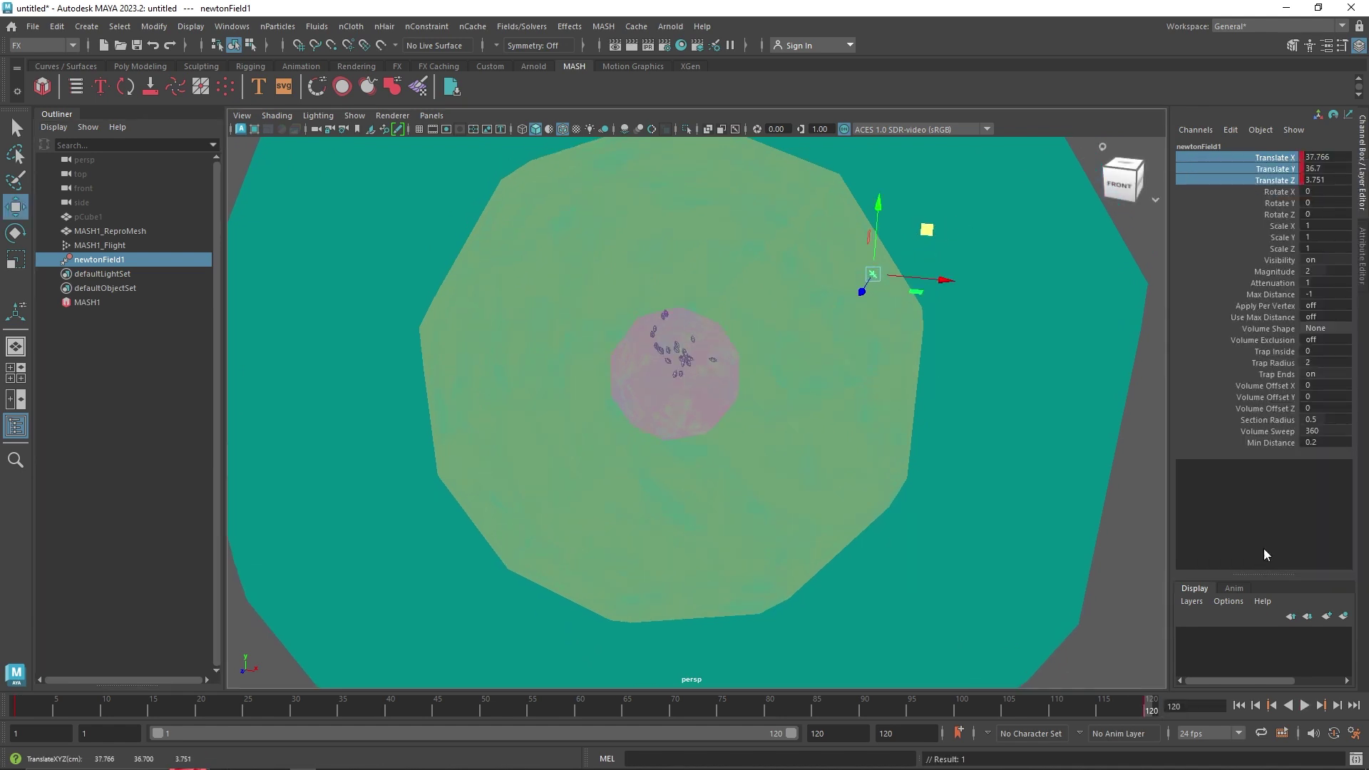
# Play the simulation from the first frame and examine how the flock follows the animated Newton field.
pyautogui.click(1240, 705)
pyautogui.click(1305, 705)
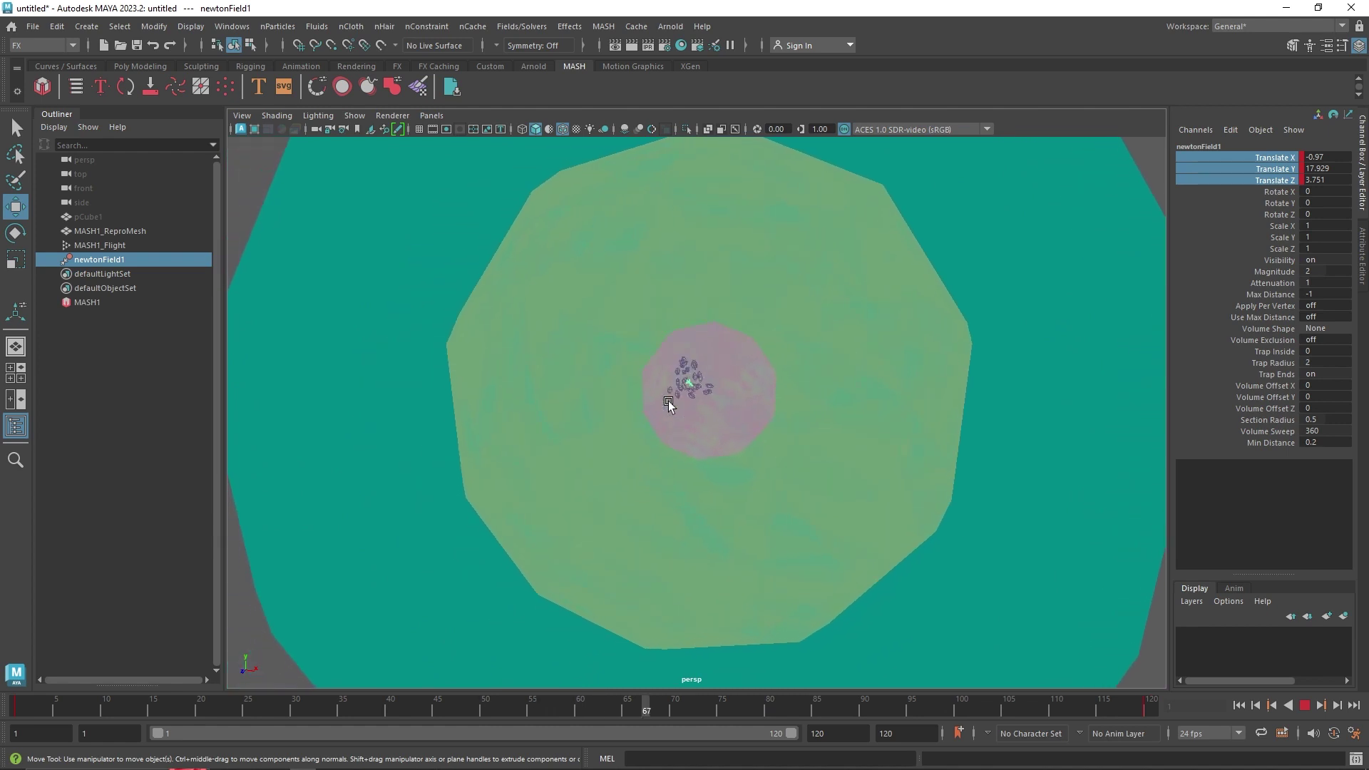
pyautogui.click(1305, 705)
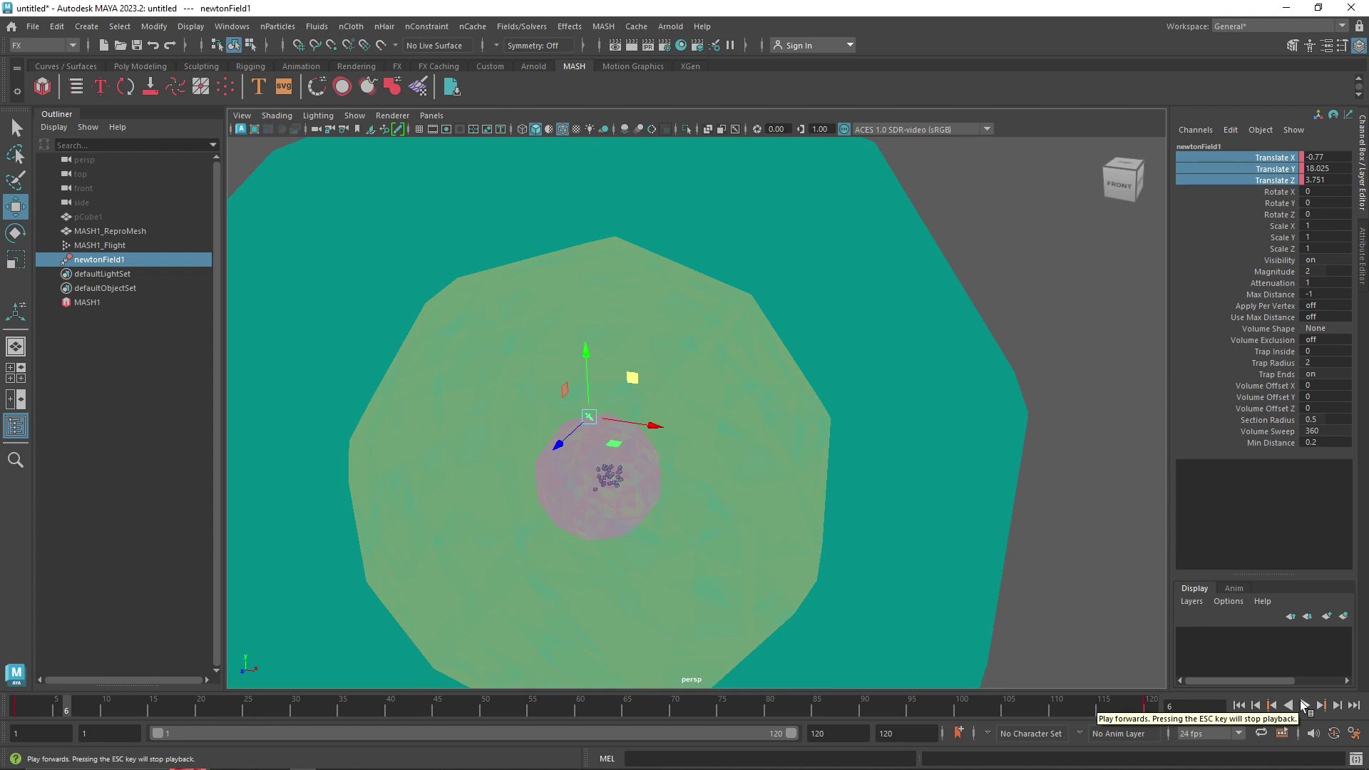
pyautogui.click(1305, 706)
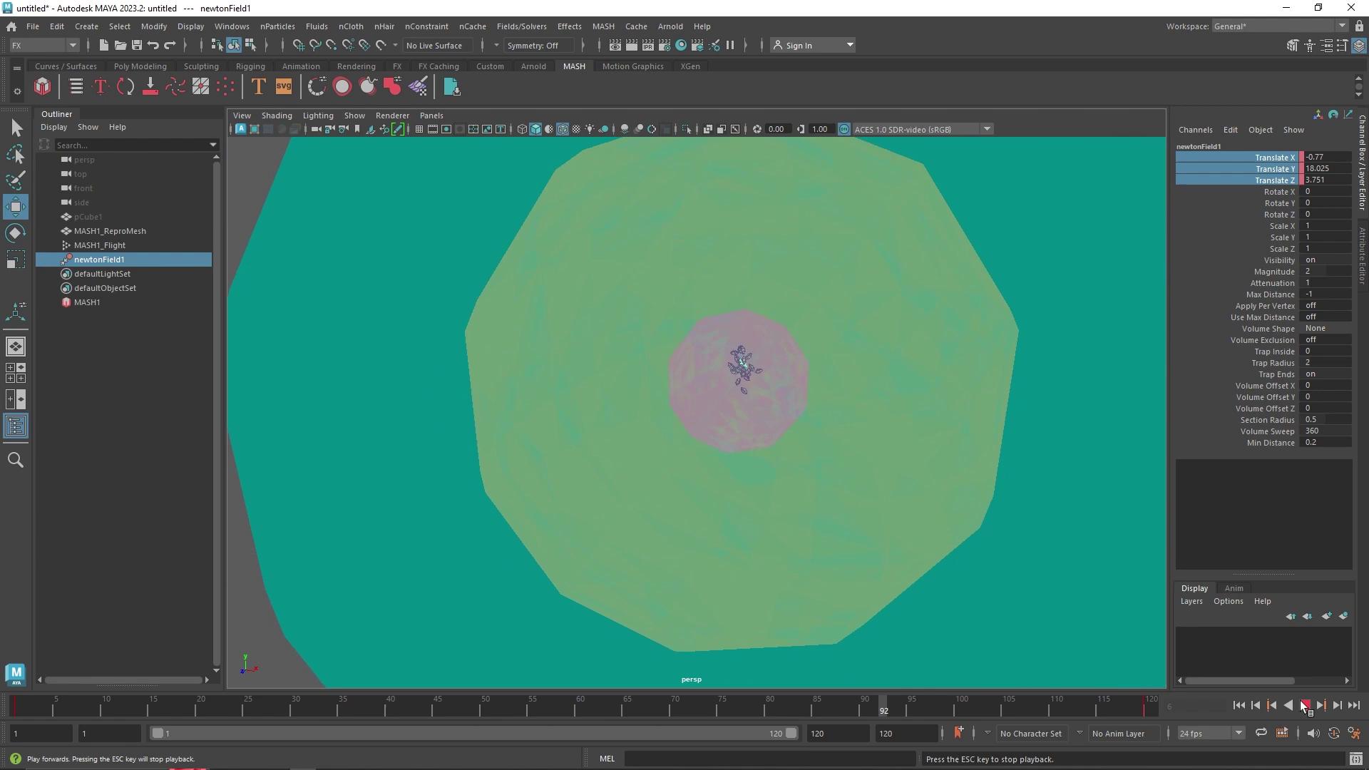
pyautogui.click(1305, 706)
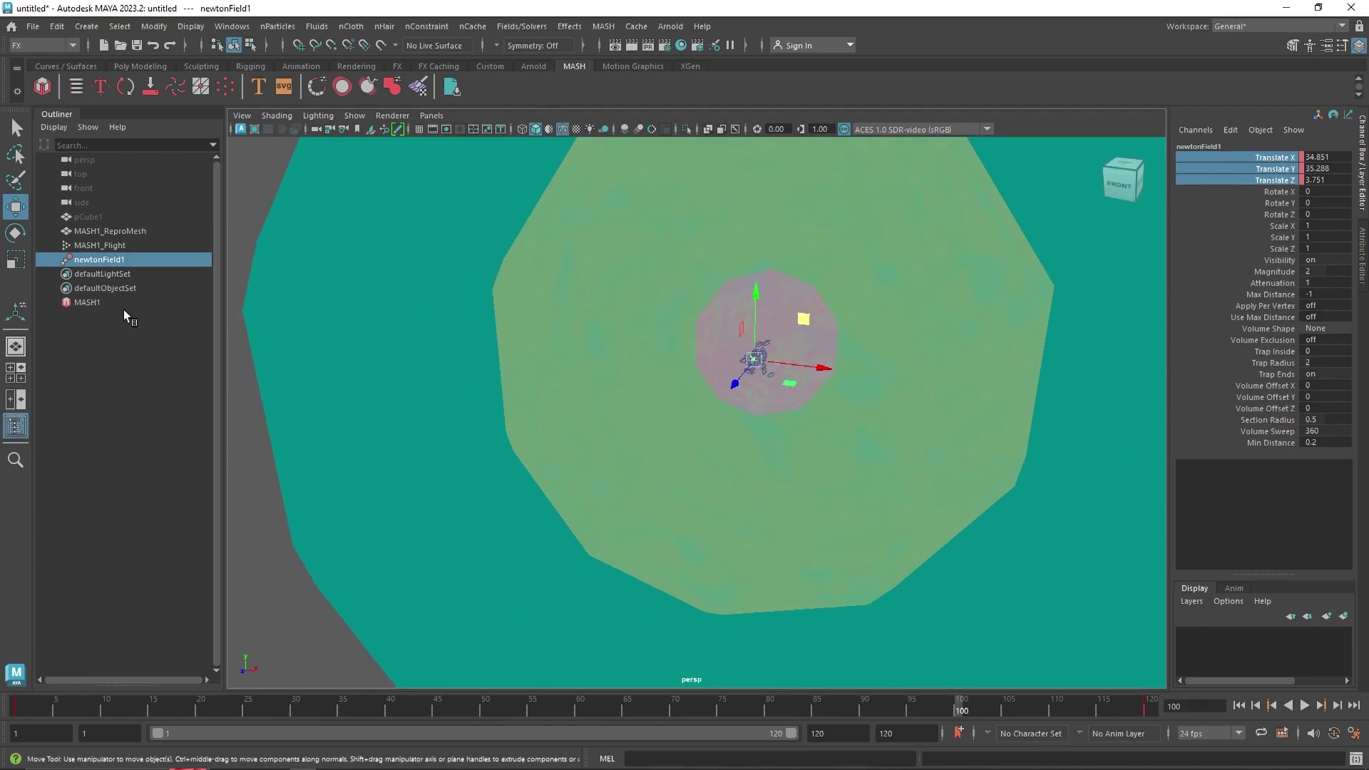
# Delete newtonField1 and select the MASH1_Flight node.
pyautogui.press('Delete')
pyautogui.click(105, 259)
pyautogui.click(117, 245)
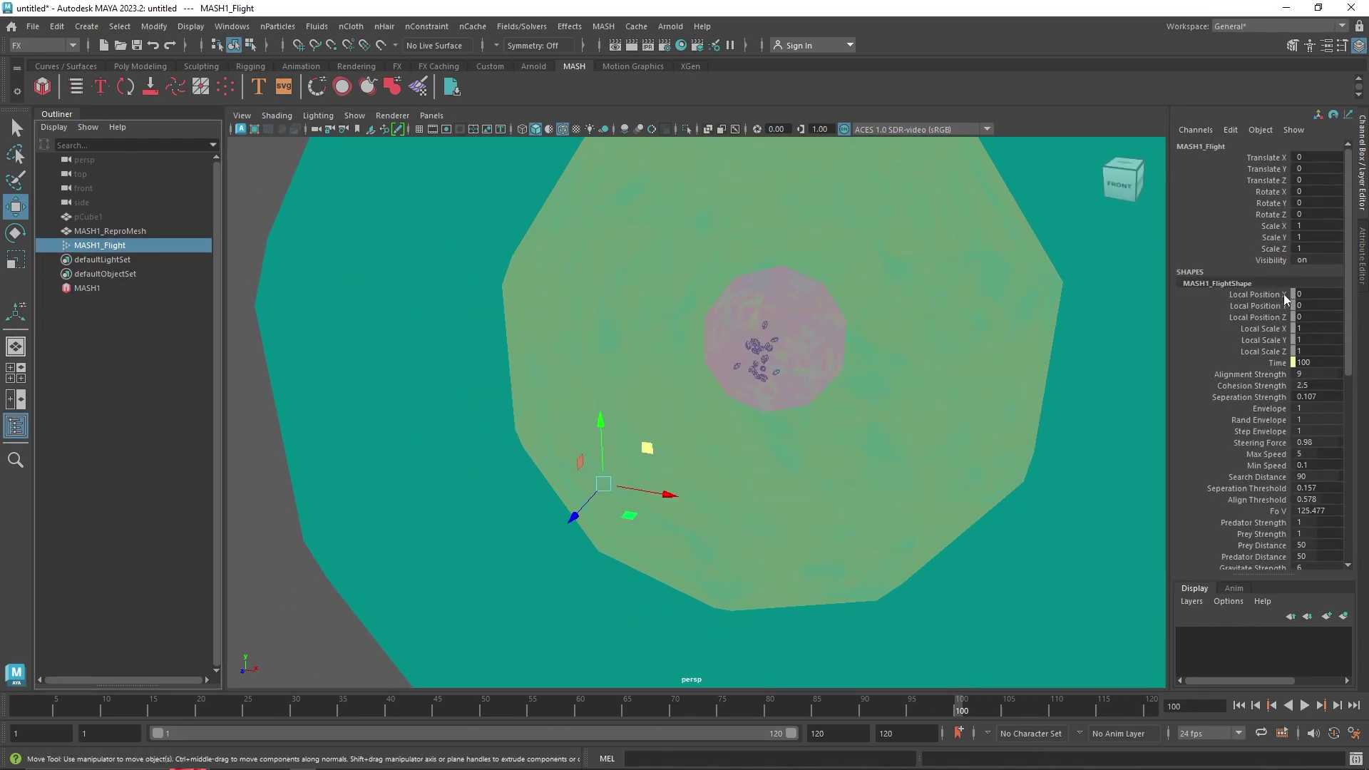
pyautogui.moveTo(1367, 316); pyautogui.dragTo(1363, 264)
pyautogui.moveTo(1269, 211); pyautogui.dragTo(1366, 199)
pyautogui.moveTo(1003, 6); pyautogui.dragTo(1085, 227)
pyautogui.click(1170, 221)
# Reset the current General workspace and show the MASH1_Flight node's attributes.
pyautogui.click(1251, 26)
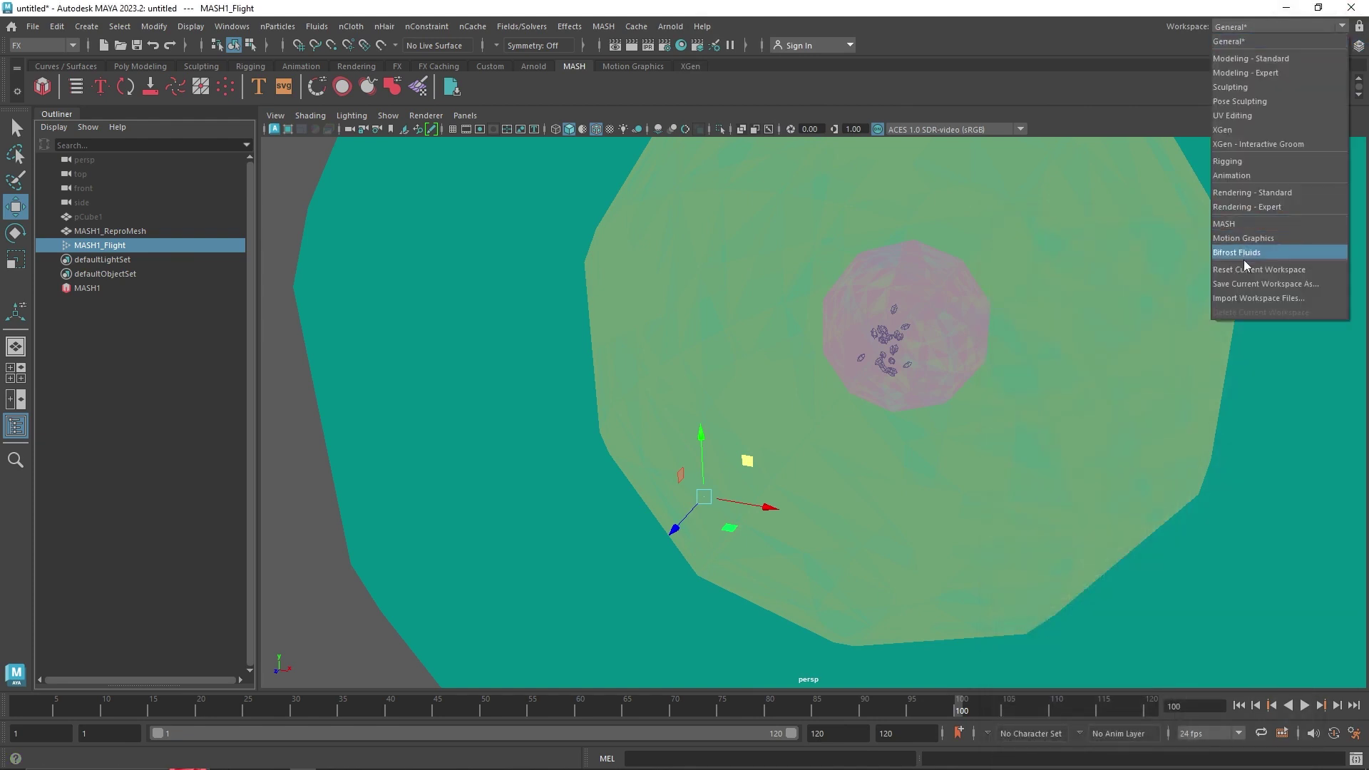
pyautogui.click(1248, 269)
pyautogui.click(1362, 350)
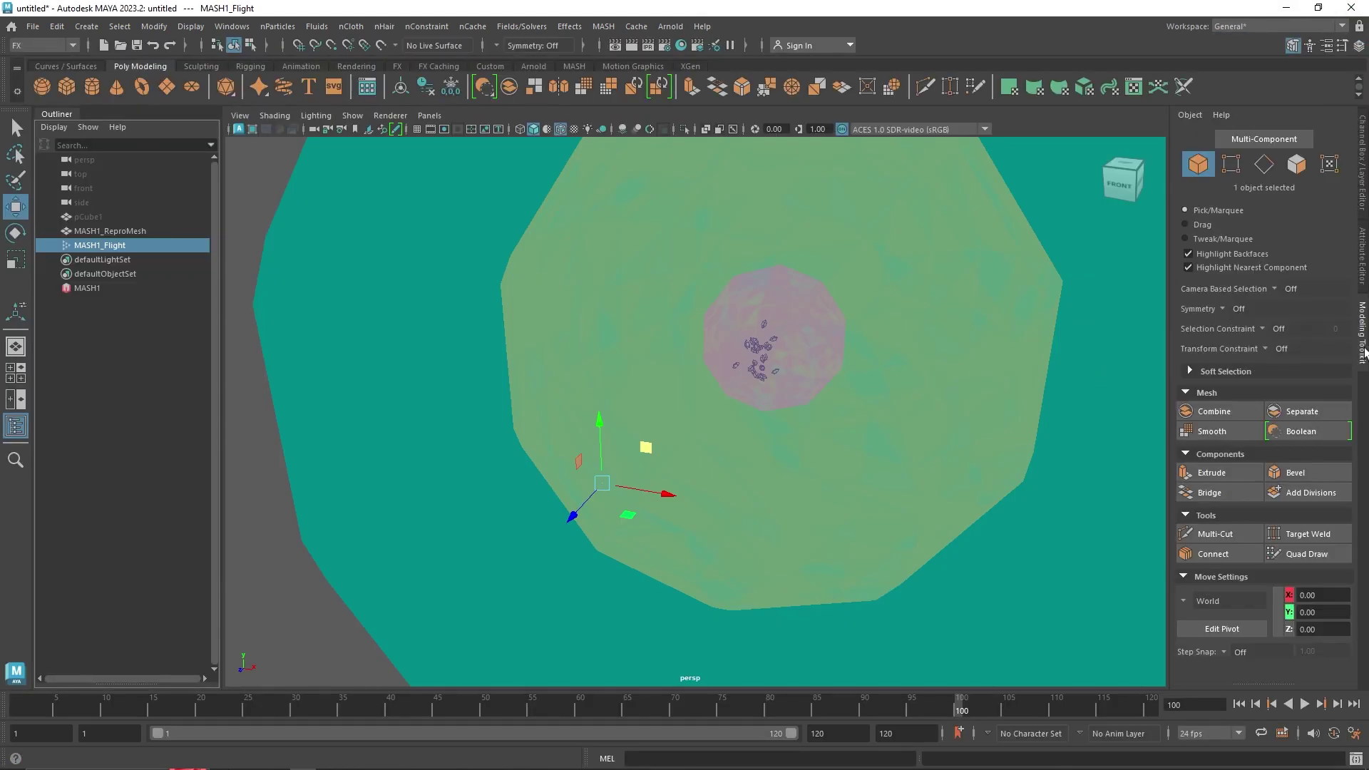
pyautogui.click(1363, 242)
pyautogui.scroll(2, 1110, 361)
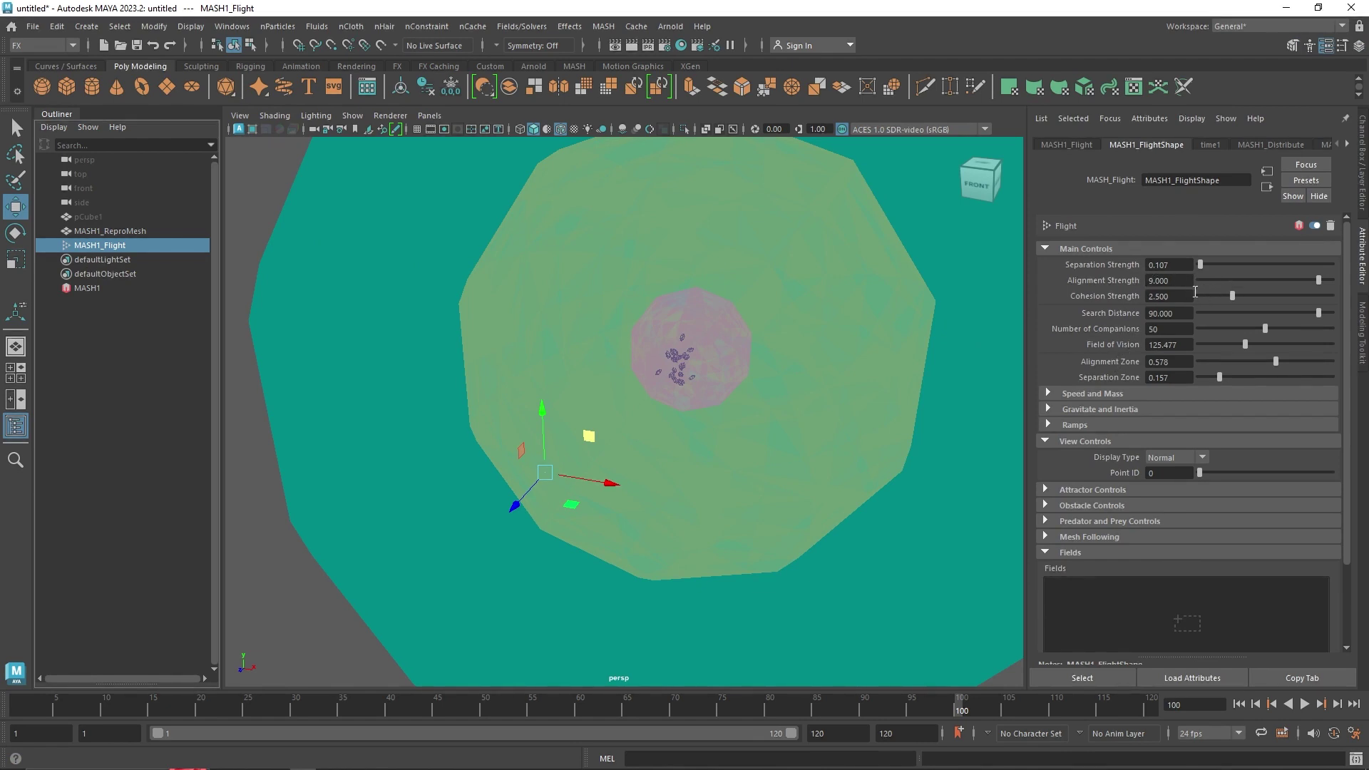
# Replay the simulation from the first frame, setting the Flight node's Separation Strength to 1, Alignment Strength to about 6.685 and Cohesion Strength to about 3.478.
pyautogui.scroll(-3, 842, 362)
pyautogui.click(1239, 704)
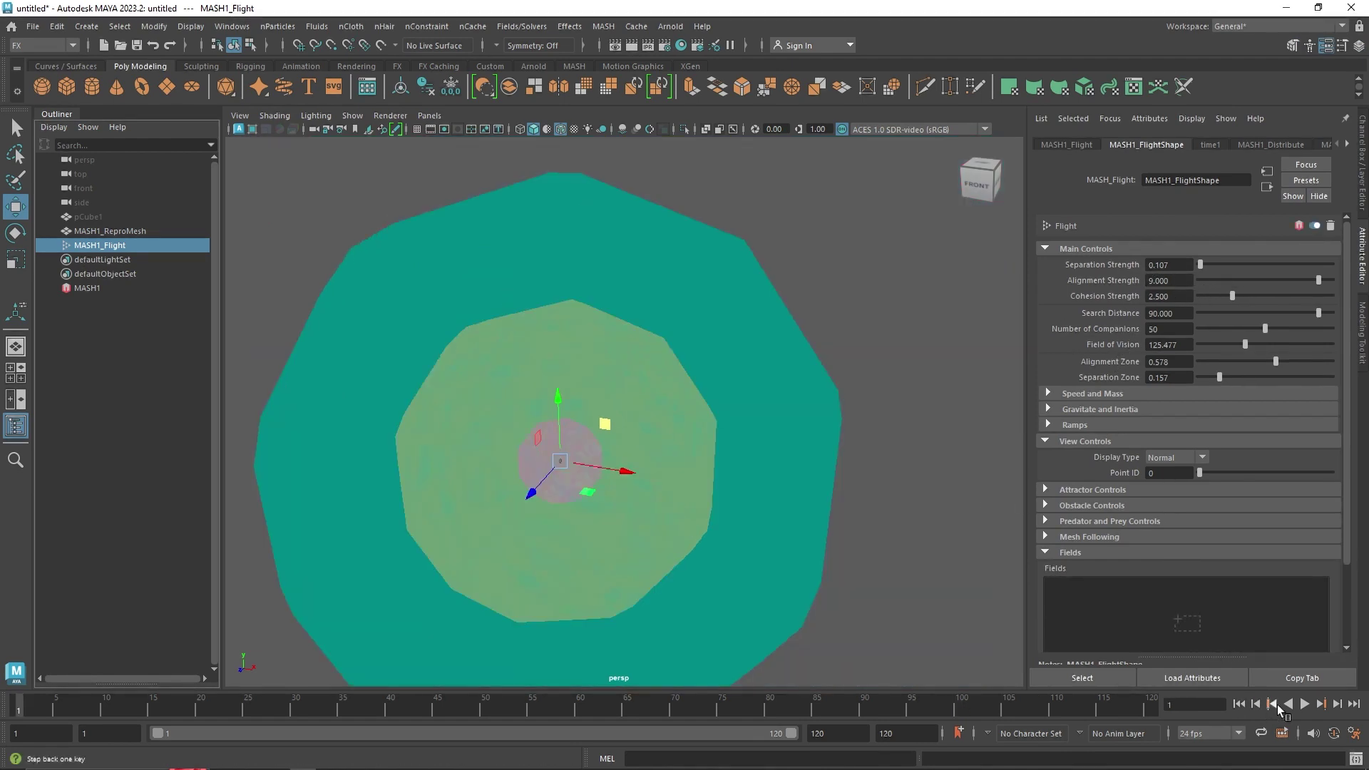
pyautogui.click(1304, 704)
pyautogui.moveTo(1201, 264)
pyautogui.mouseDown()
pyautogui.moveTo(1245, 277)
pyautogui.moveTo(1212, 284)
pyautogui.mouseUp()
pyautogui.doubleClick(1164, 265)
pyautogui.write('1')
pyautogui.press('Return')
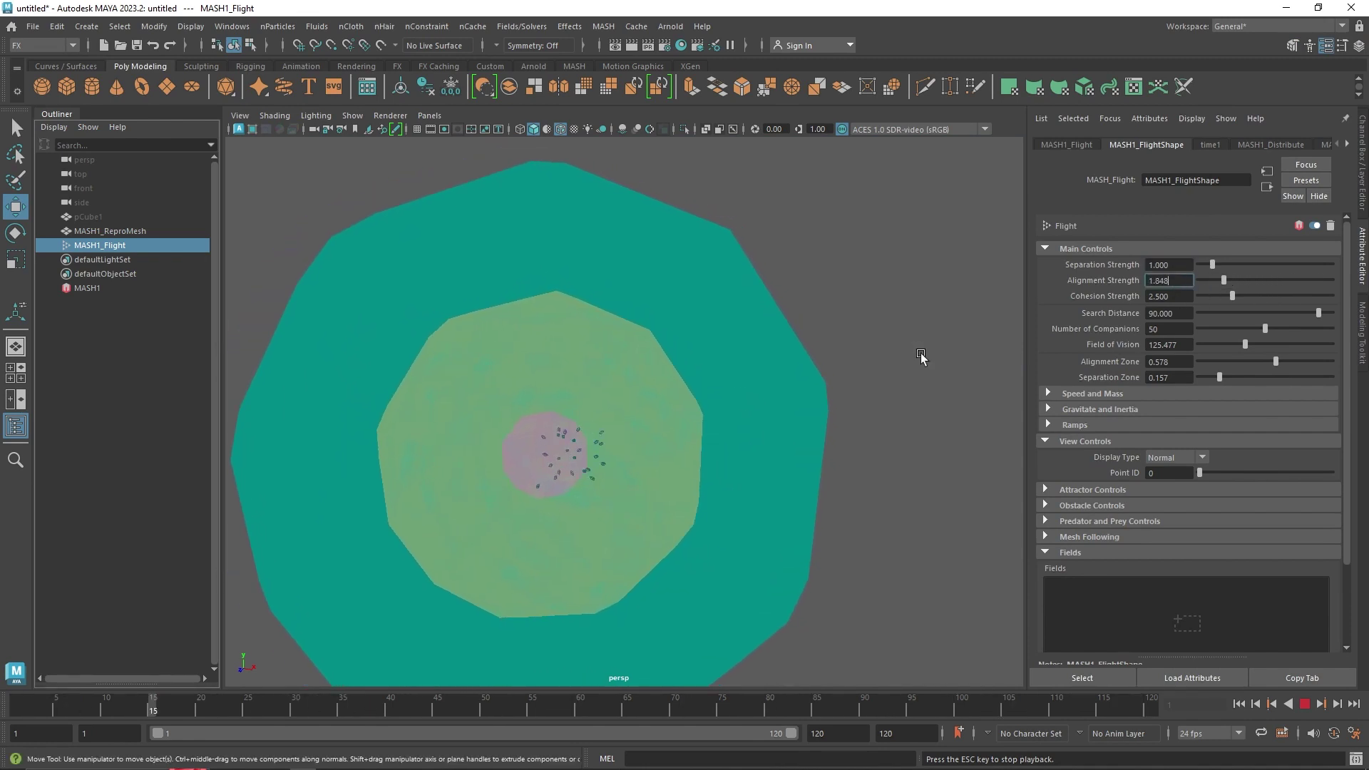
pyautogui.click(1208, 278)
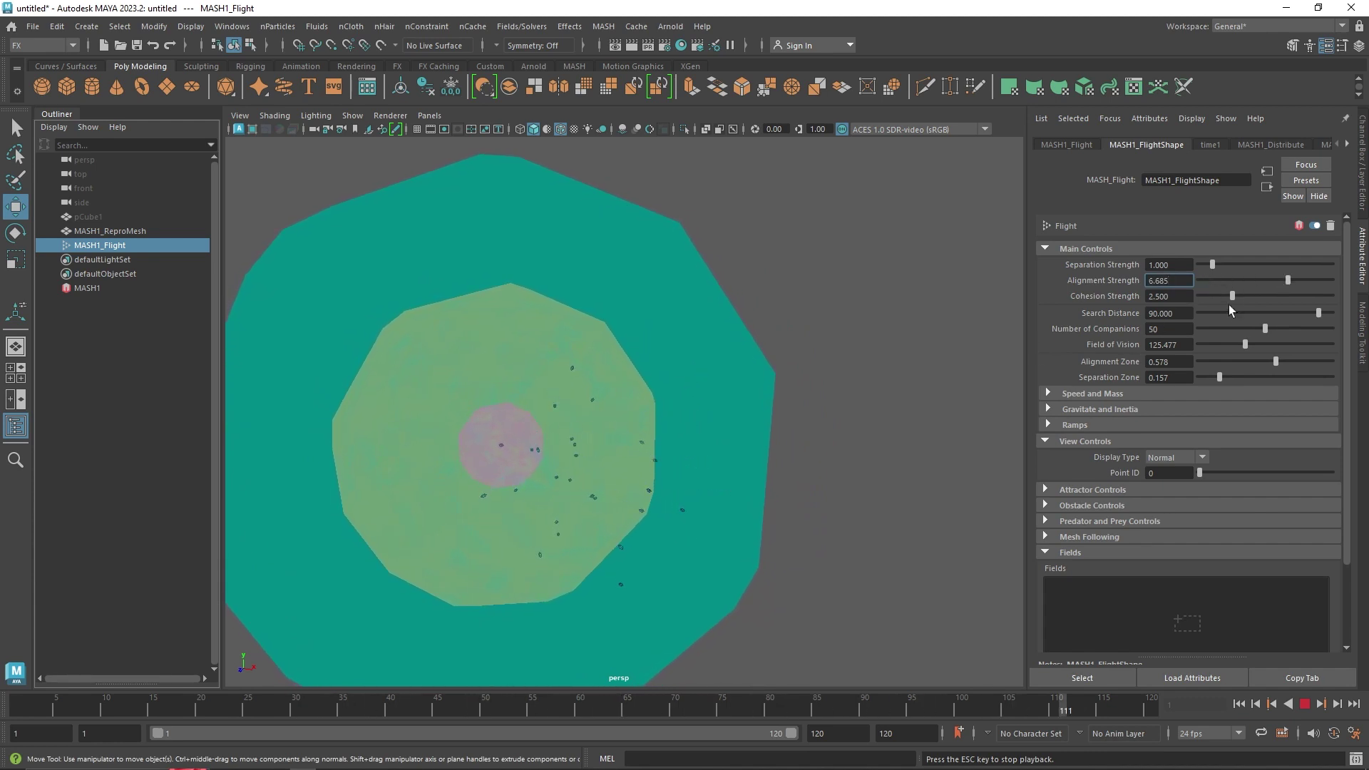
pyautogui.moveTo(1232, 296); pyautogui.dragTo(1245, 296)
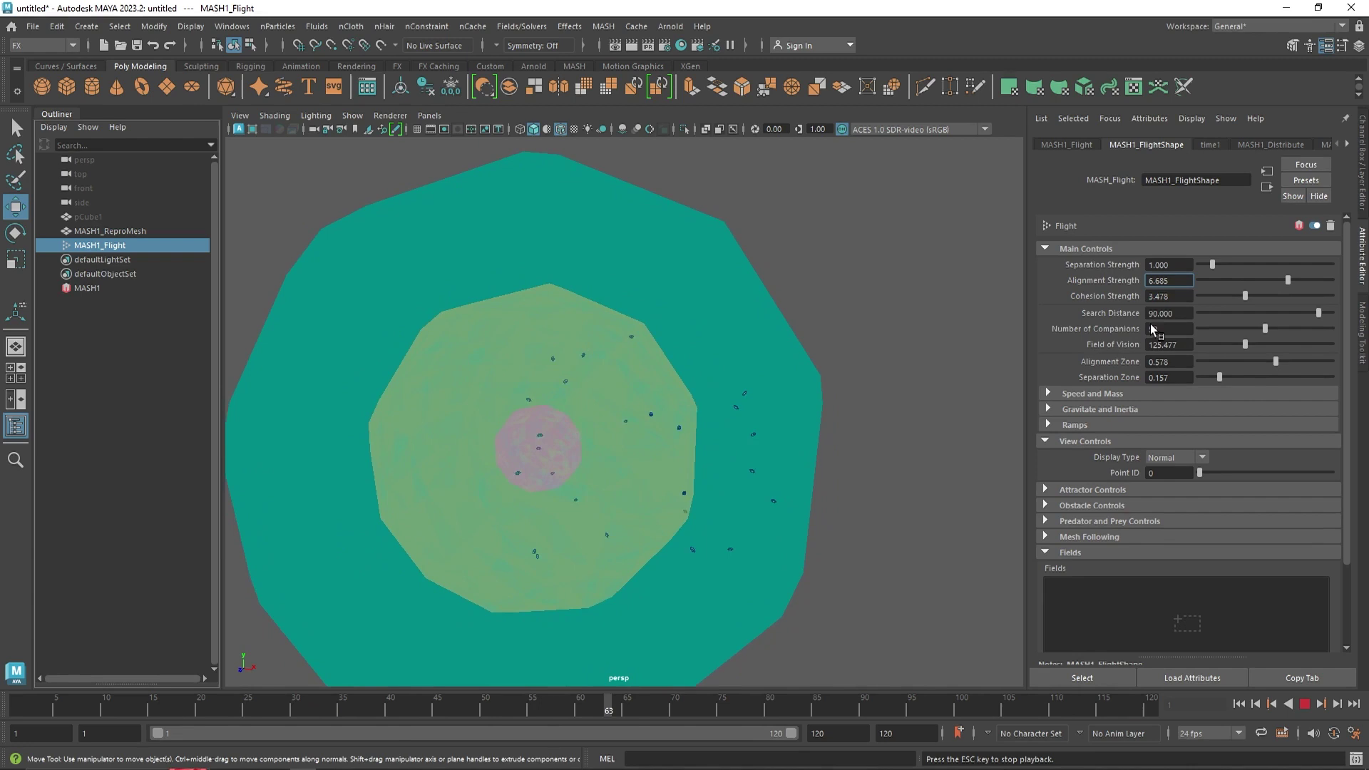
# Set the Flight node's Search Distance to about 56.522 and play the simulation from the first frame.
pyautogui.press('Escape')
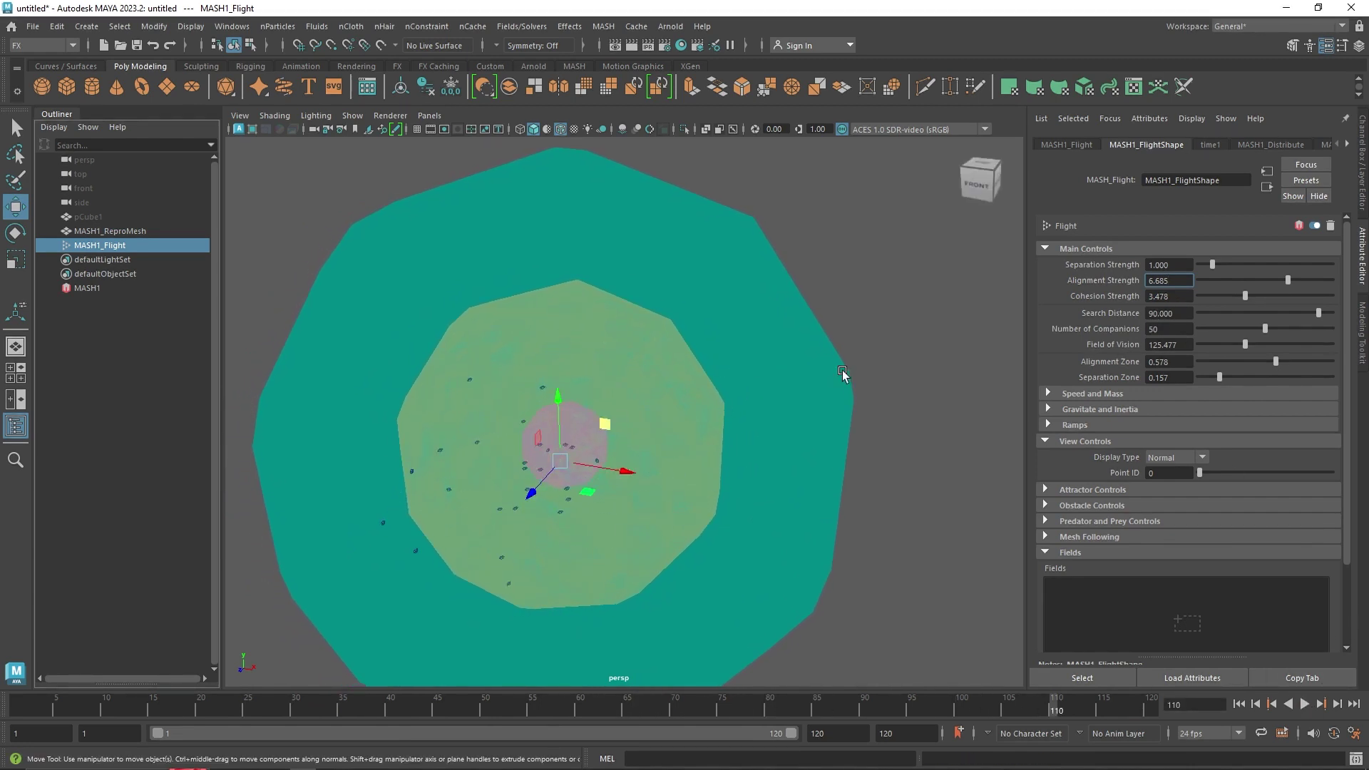
pyautogui.moveTo(1317, 316); pyautogui.dragTo(1275, 321)
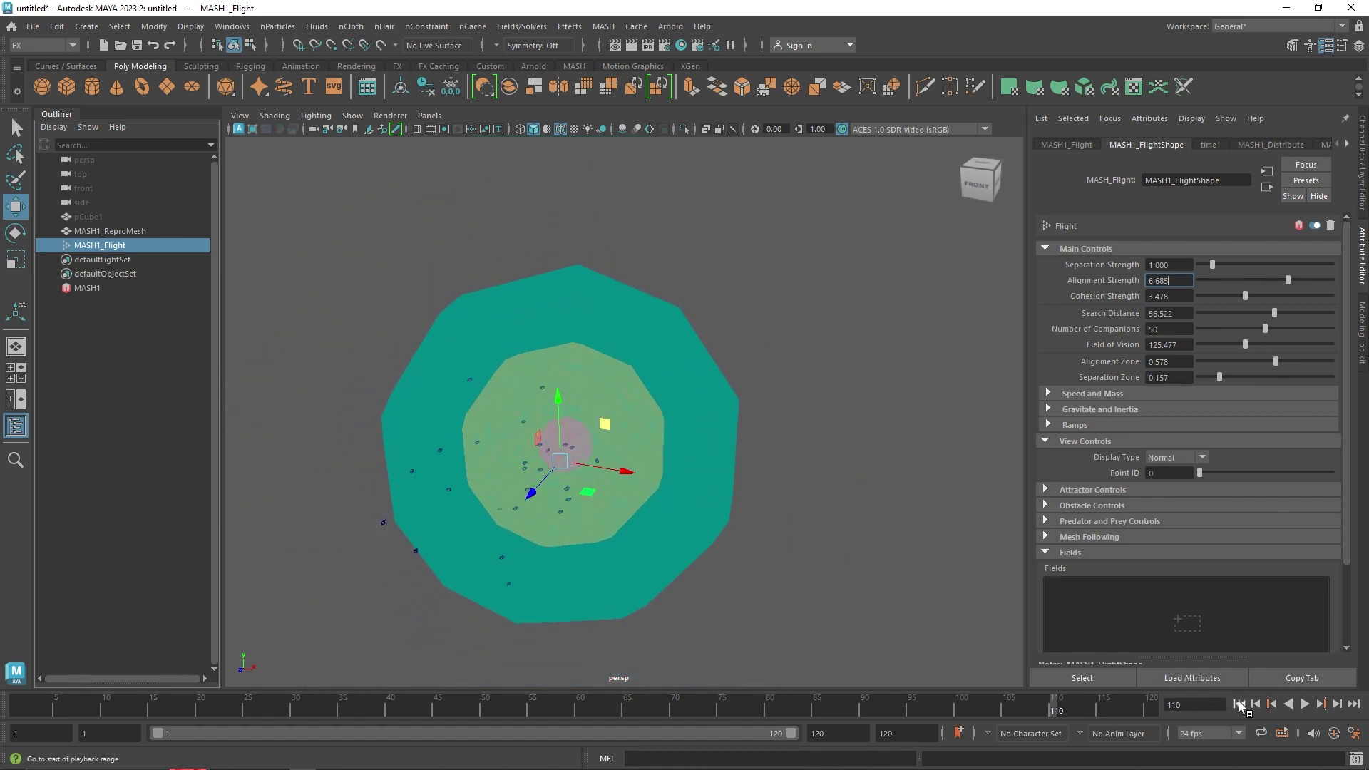
pyautogui.click(1240, 705)
pyautogui.click(1304, 704)
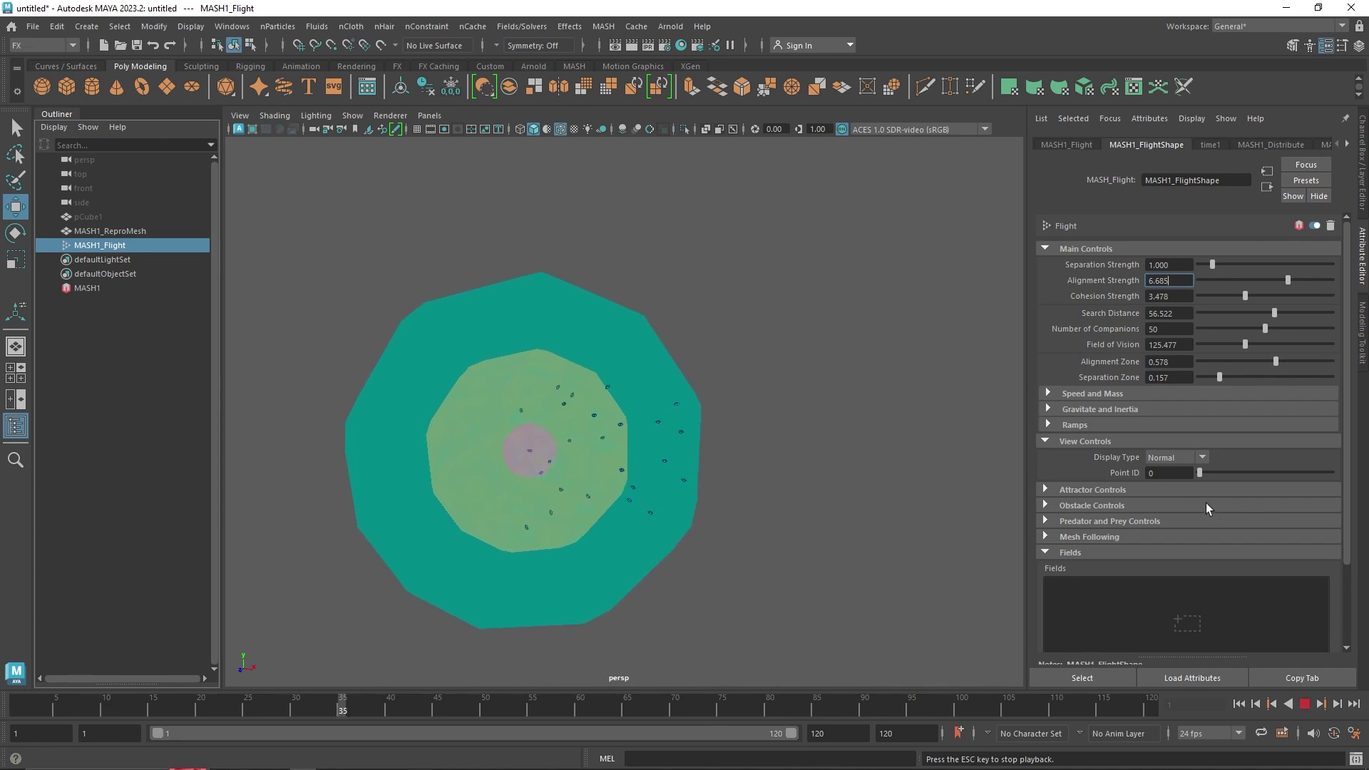
pyautogui.press('Escape')
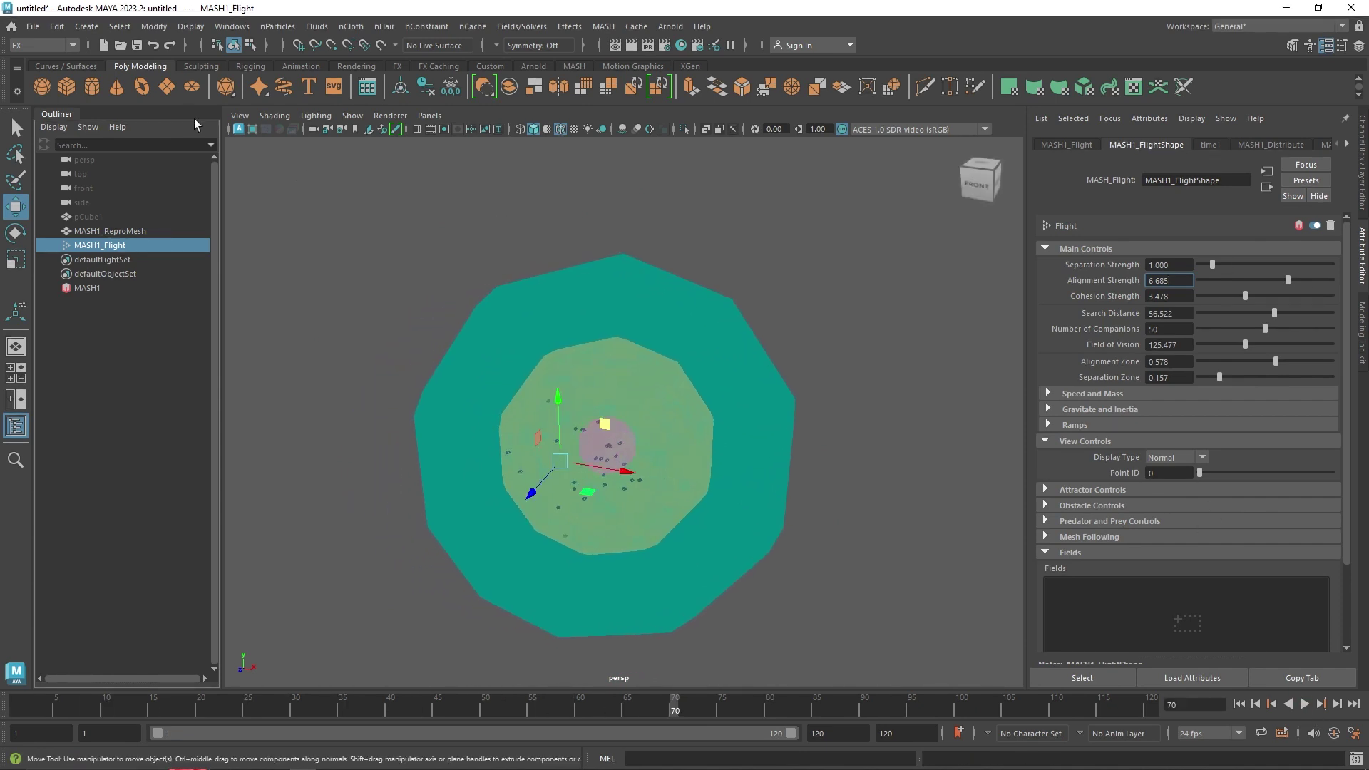
# Create a polygon plane, scale it up and place it as a floor beneath the flock.
pyautogui.click(166, 86)
pyautogui.press('r')
pyautogui.keyDown('alt'); pyautogui.moveTo(570, 468); pyautogui.dragTo(609, 499); pyautogui.keyUp('alt')
pyautogui.press('w')
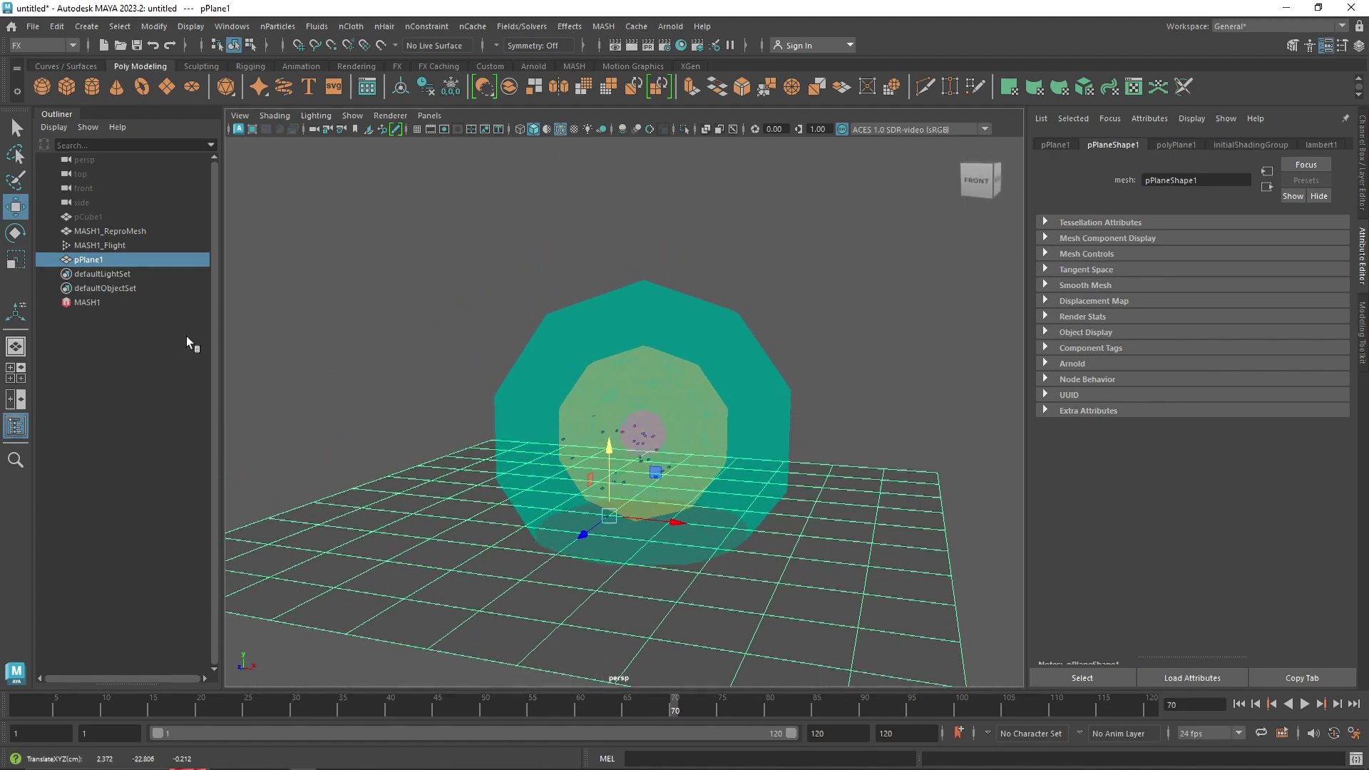
# Set the MASH1_Flight node's Search Distance to about 41.848 and move the node about 7.5 cm along X.
pyautogui.click(135, 246)
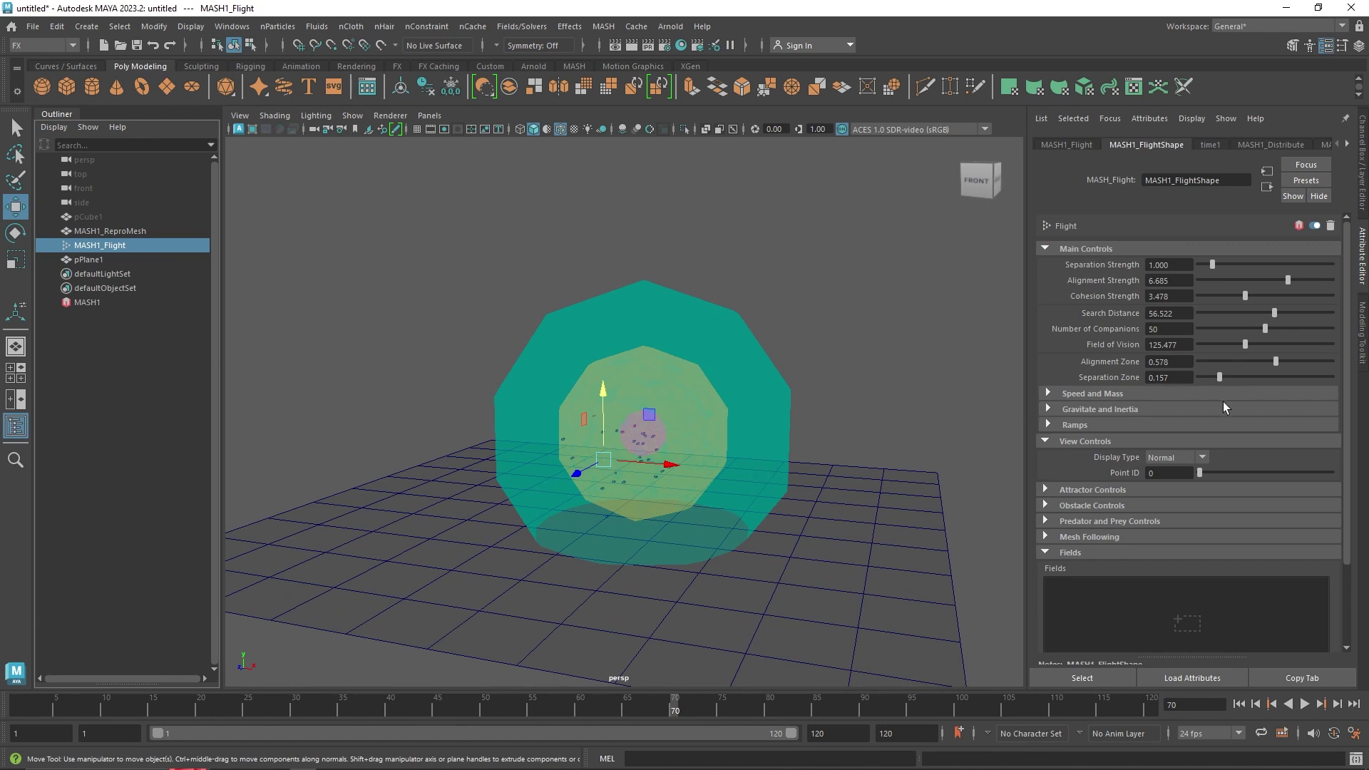
pyautogui.moveTo(1270, 321); pyautogui.dragTo(1255, 319)
pyautogui.moveTo(660, 465); pyautogui.dragTo(636, 465)
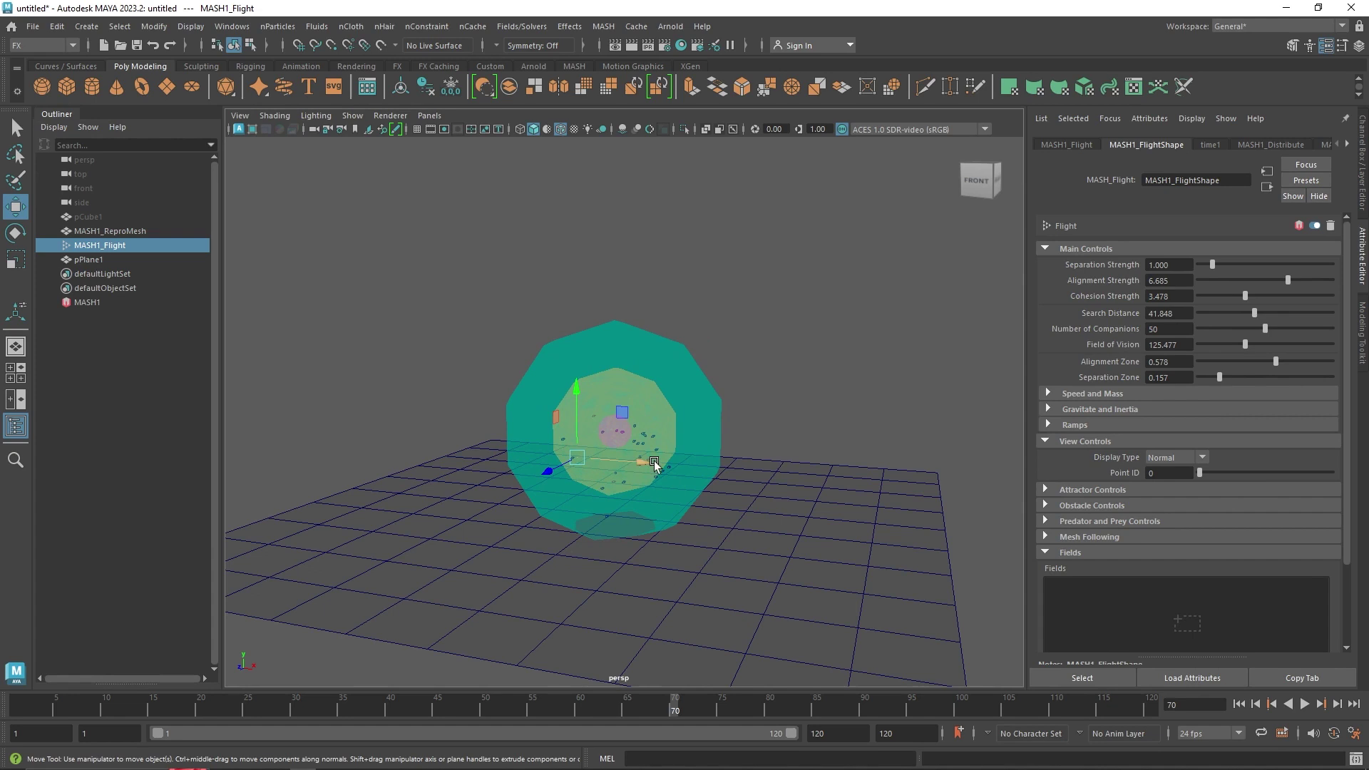
pyautogui.moveTo(804, 490); pyautogui.dragTo(803, 490)
pyautogui.hotkey('ctrl', 'z')
pyautogui.moveTo(636, 463); pyautogui.dragTo(682, 466)
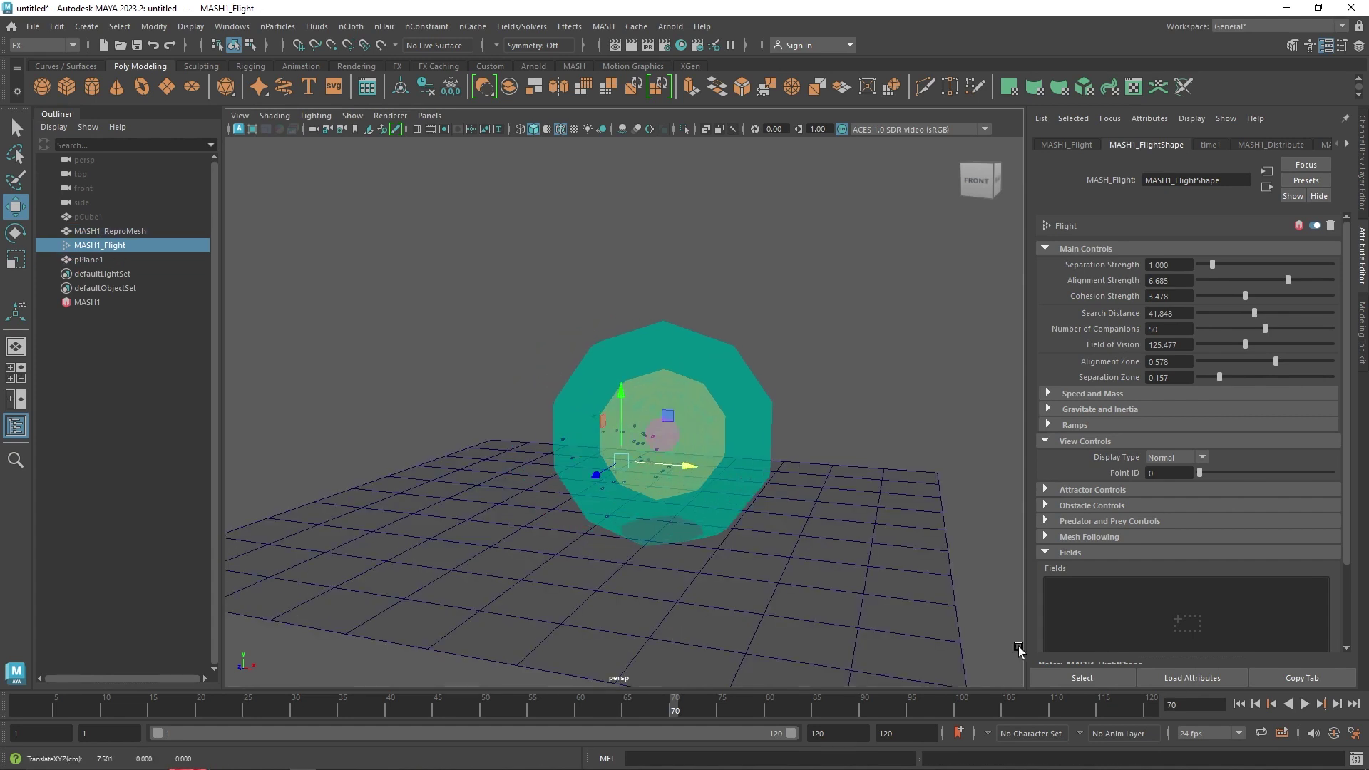
# Play the simulation and set Field of Vision to 153.185, Minimum Speed to 0.176, Maximum Speed to 5.455, Mass to 1.182 and Random Strength to 1.
pyautogui.click(1304, 704)
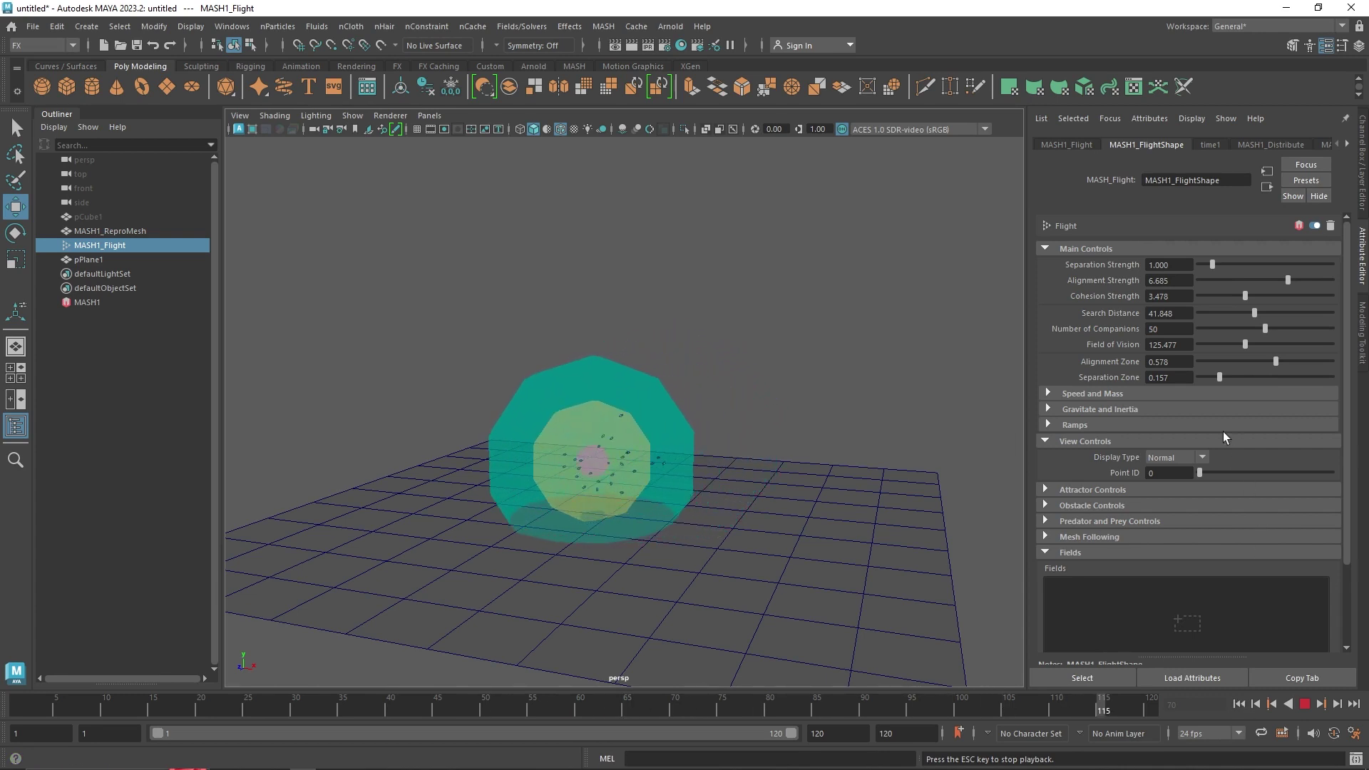
pyautogui.moveTo(1247, 345); pyautogui.dragTo(1250, 347)
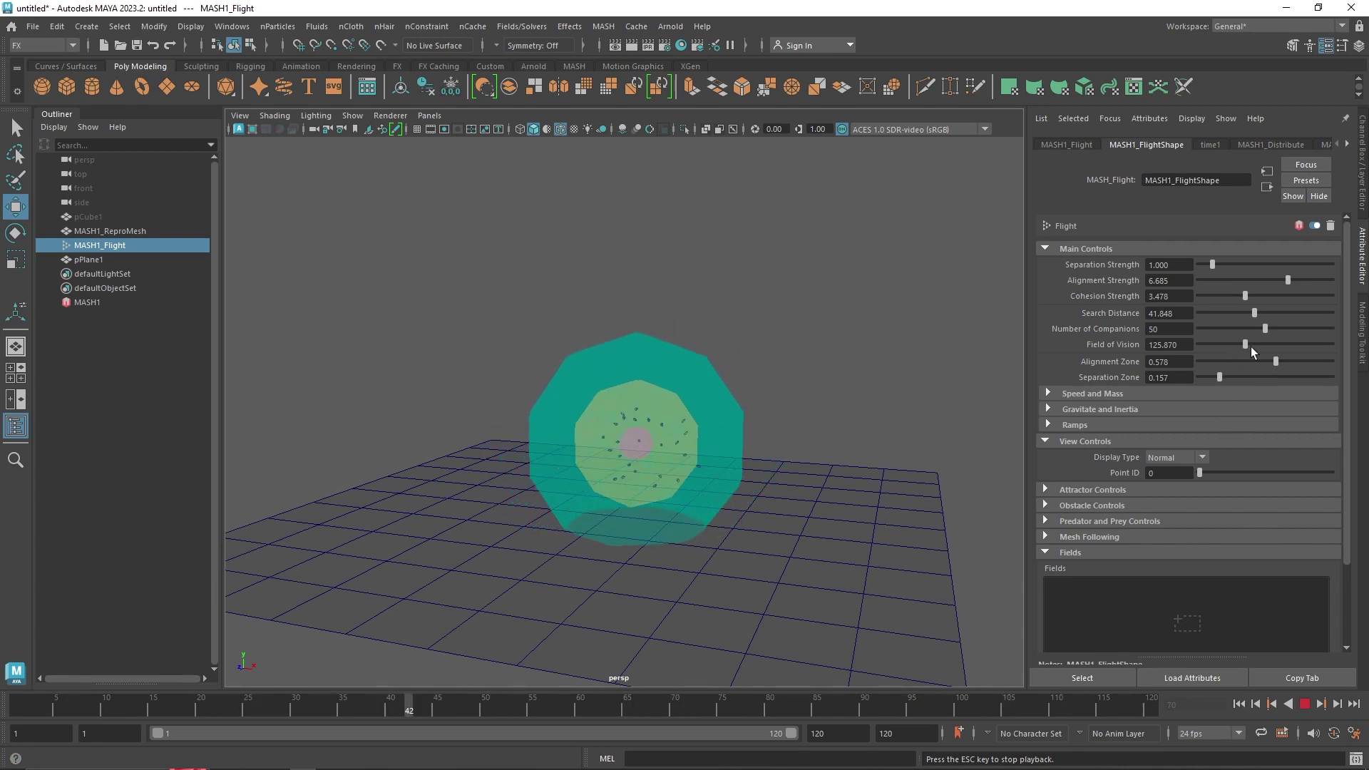
pyautogui.click(1107, 394)
pyautogui.moveTo(1213, 408); pyautogui.dragTo(1206, 407)
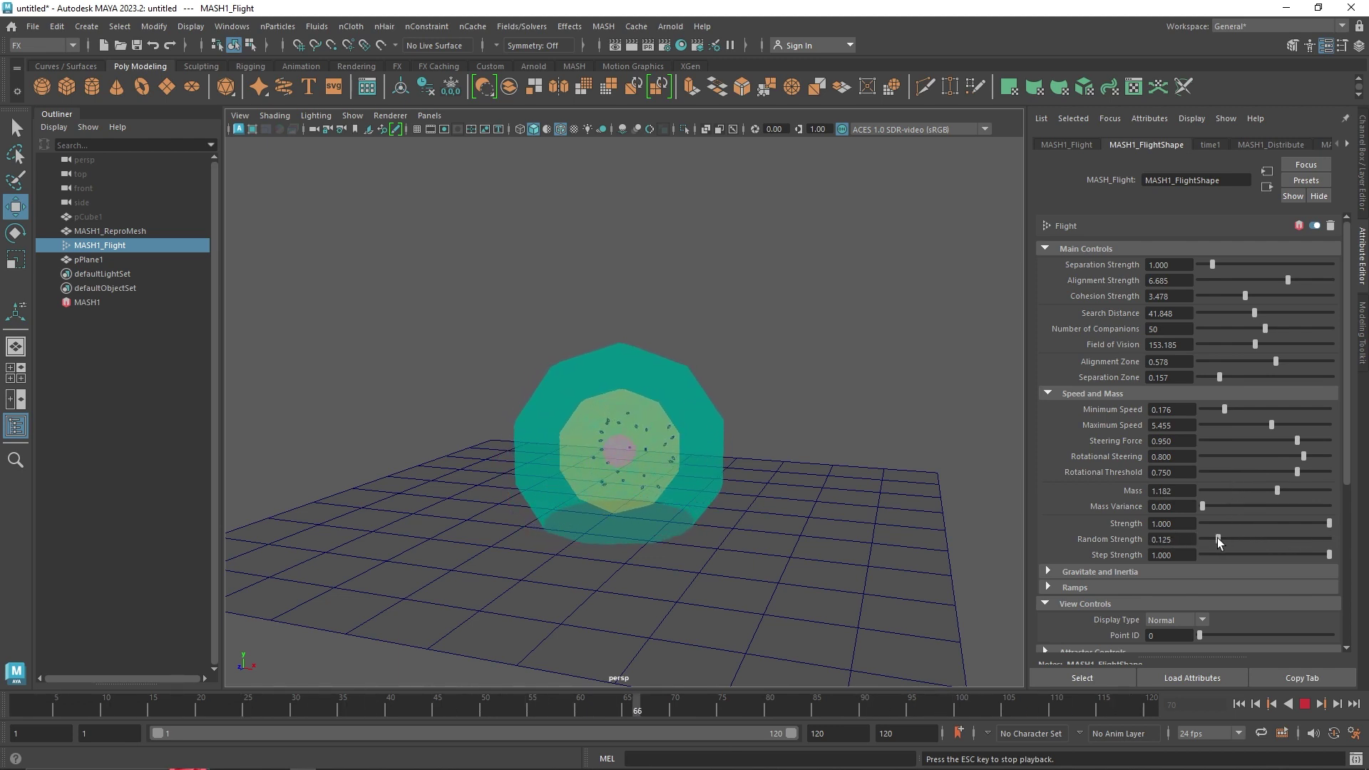
pyautogui.scroll(4, 631, 464)
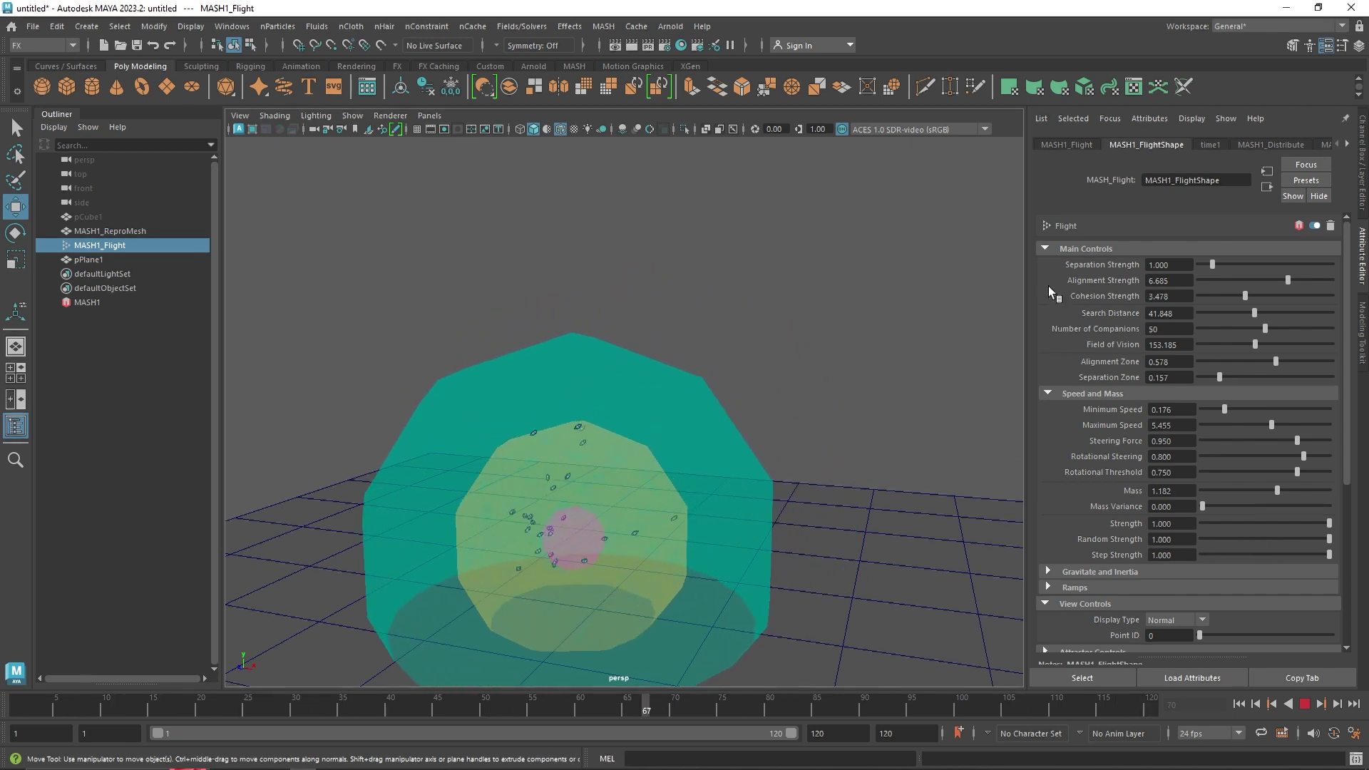
pyautogui.click(1091, 395)
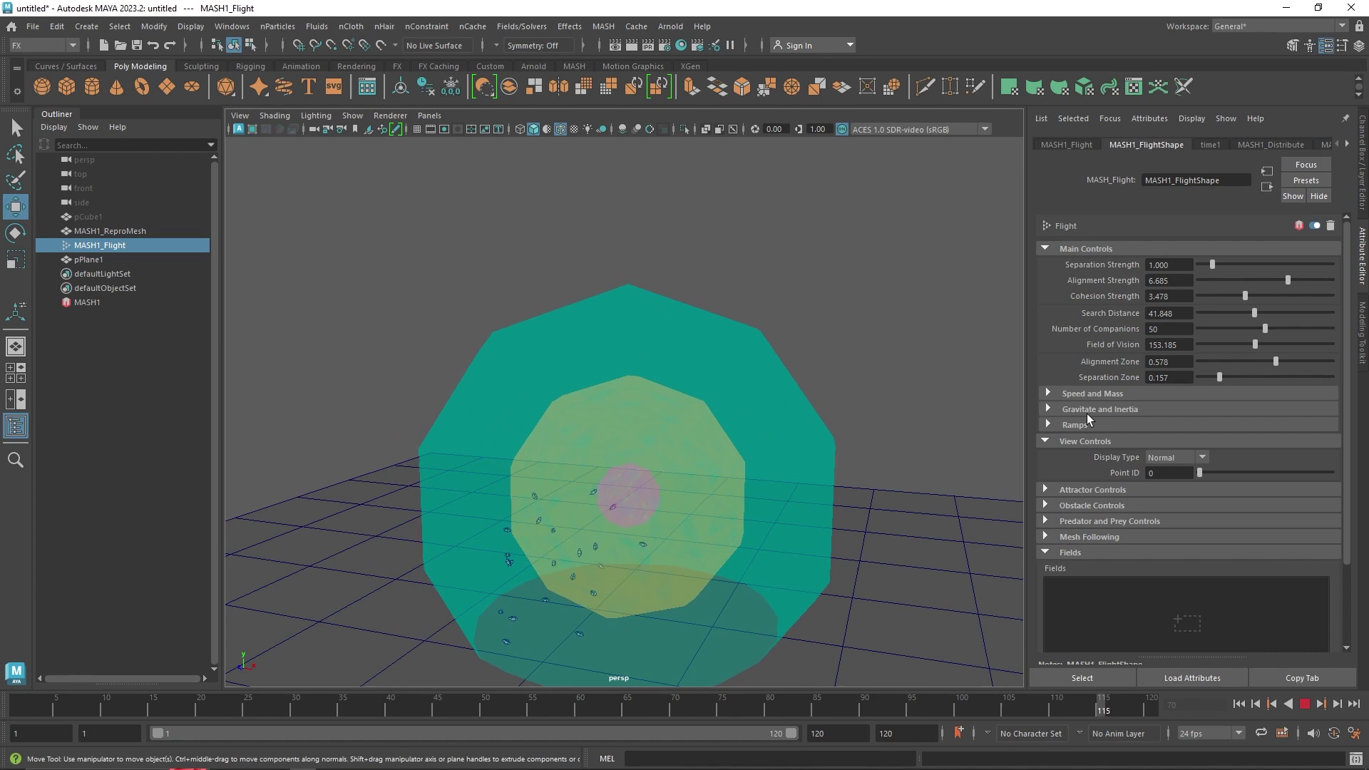
# Set the Flight node's Gravitate Strength to about 9.955 and Gravitate Distance to about 96.023.
pyautogui.click(1087, 412)
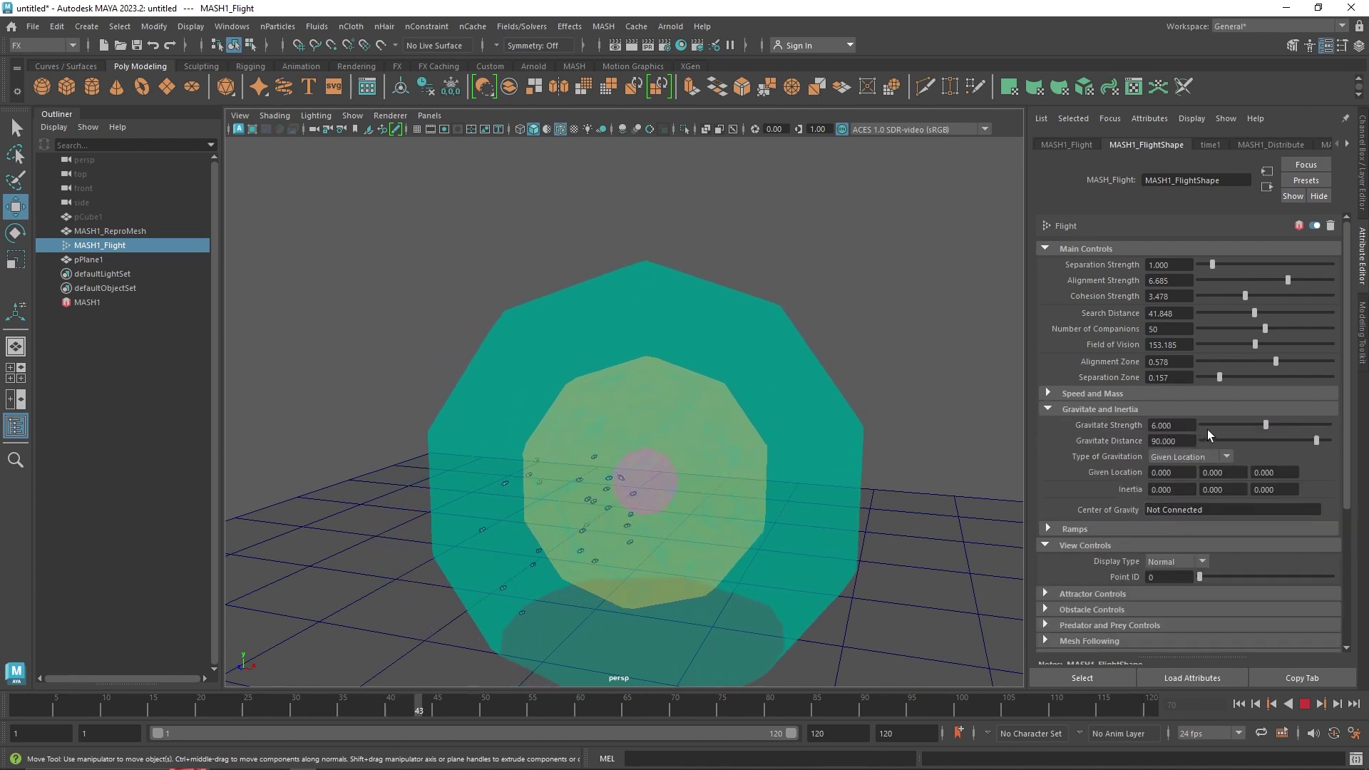
pyautogui.moveTo(1304, 426); pyautogui.dragTo(1325, 442)
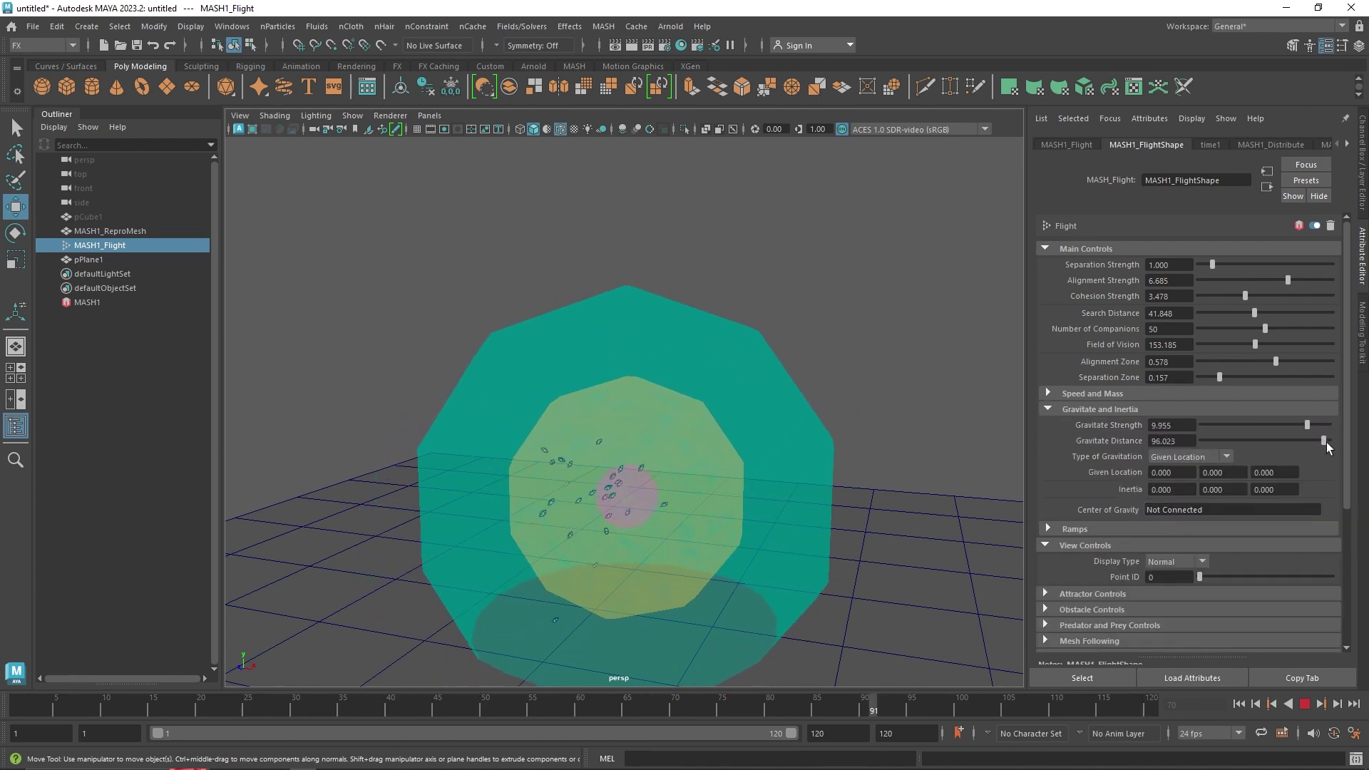
pyautogui.click(1085, 409)
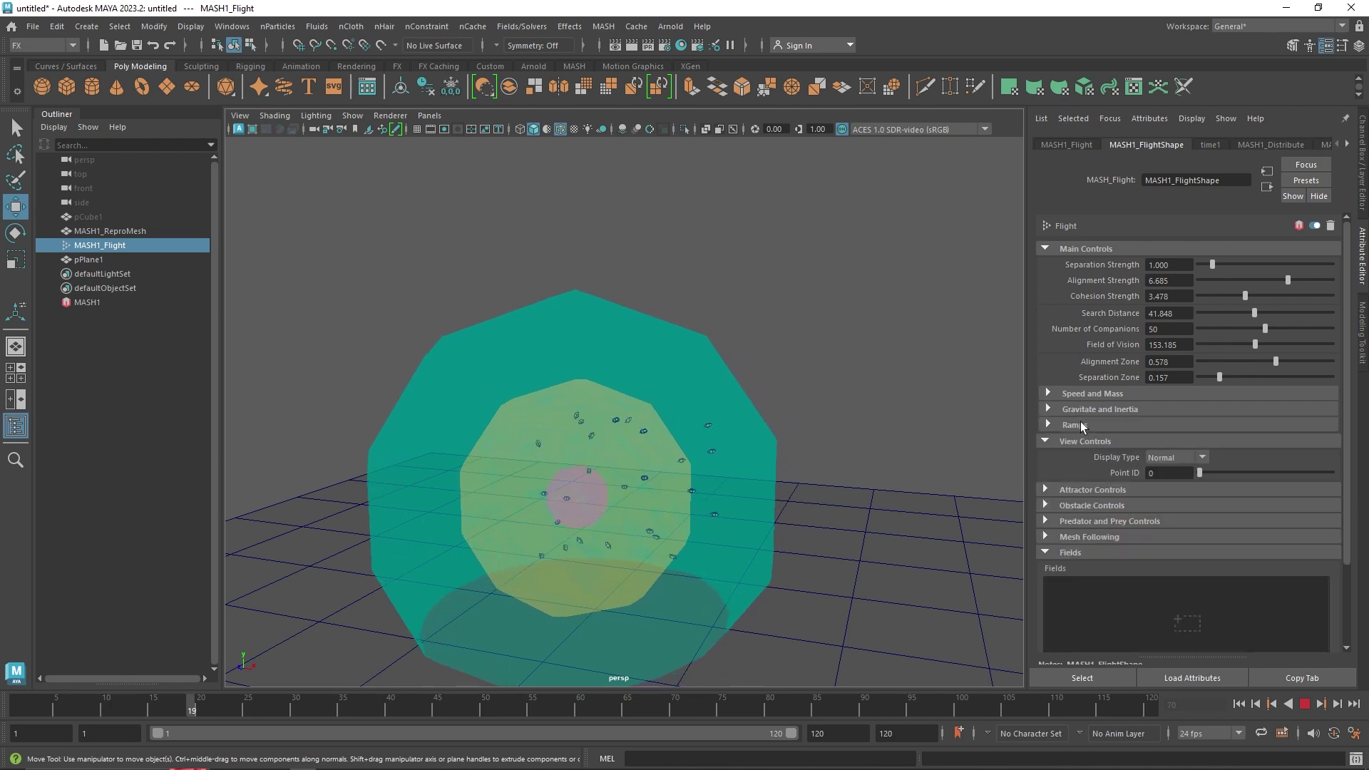
# Try the Around (X) obstacle avoidance type, restore Flee, and review the Flight node's attractor settings.
pyautogui.click(1092, 488)
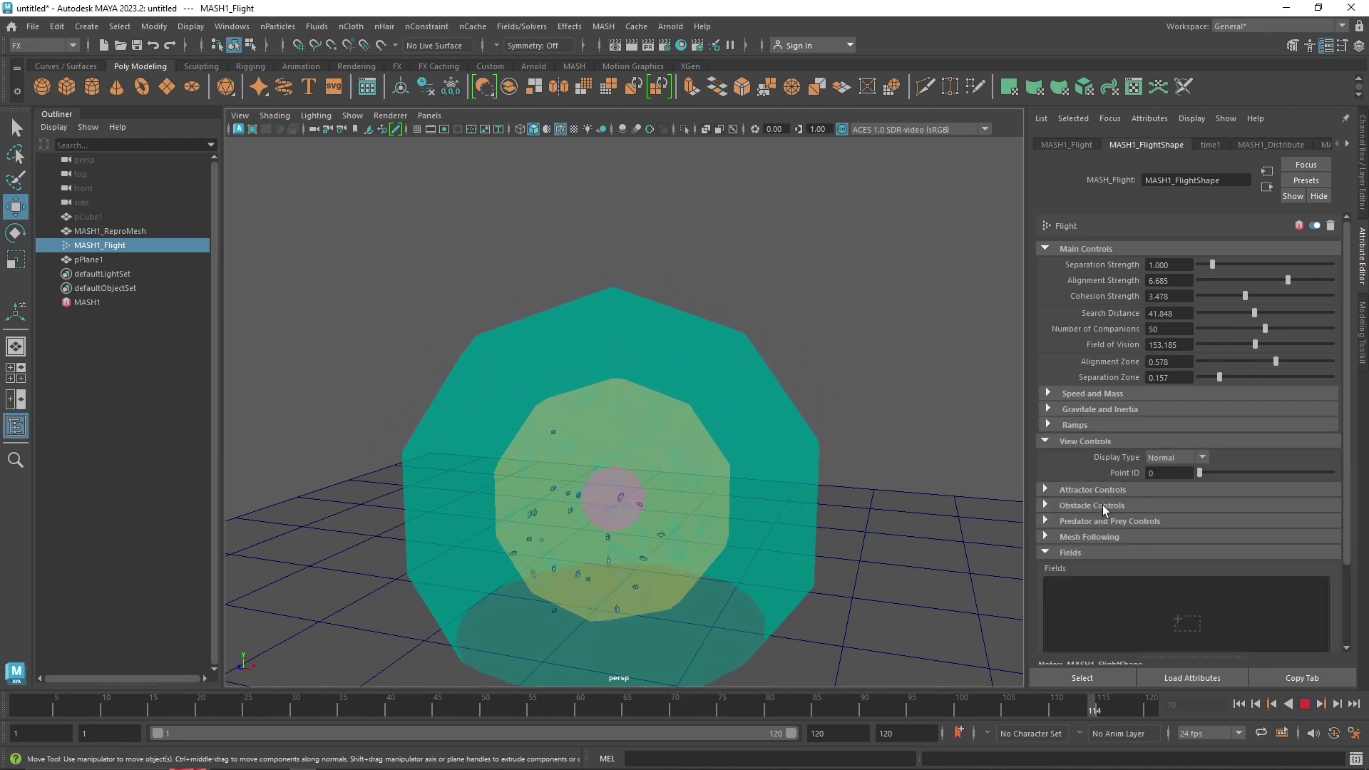
pyautogui.click(1103, 505)
pyautogui.click(1156, 522)
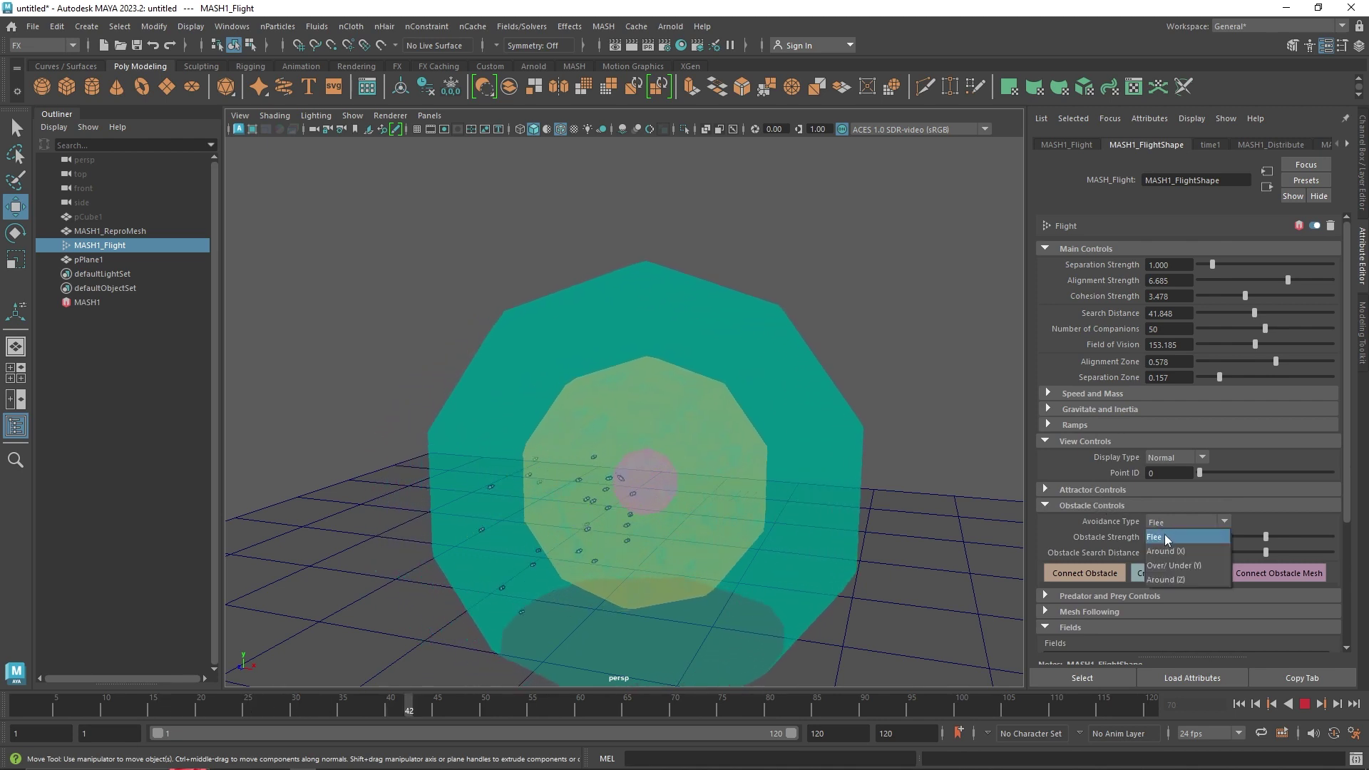
pyautogui.click(1164, 550)
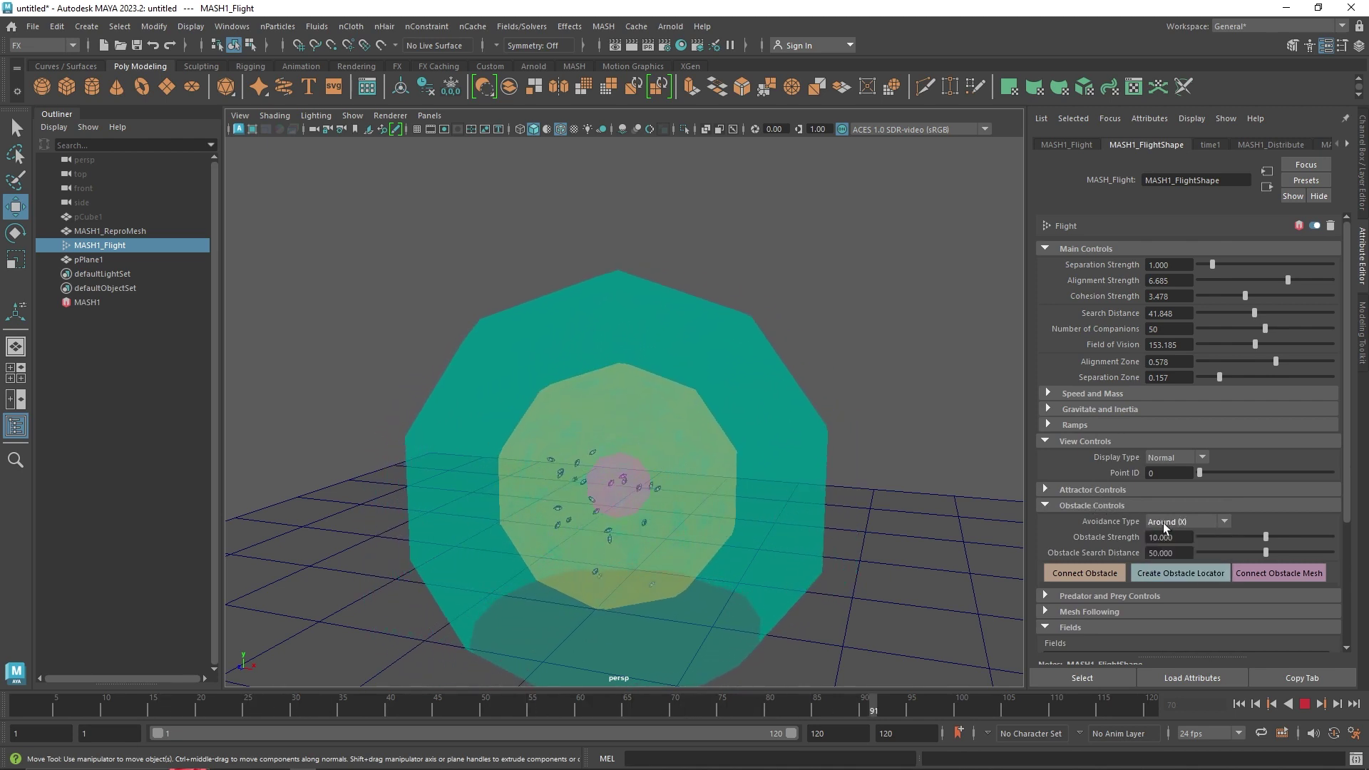
pyautogui.click(1147, 521)
pyautogui.click(1187, 536)
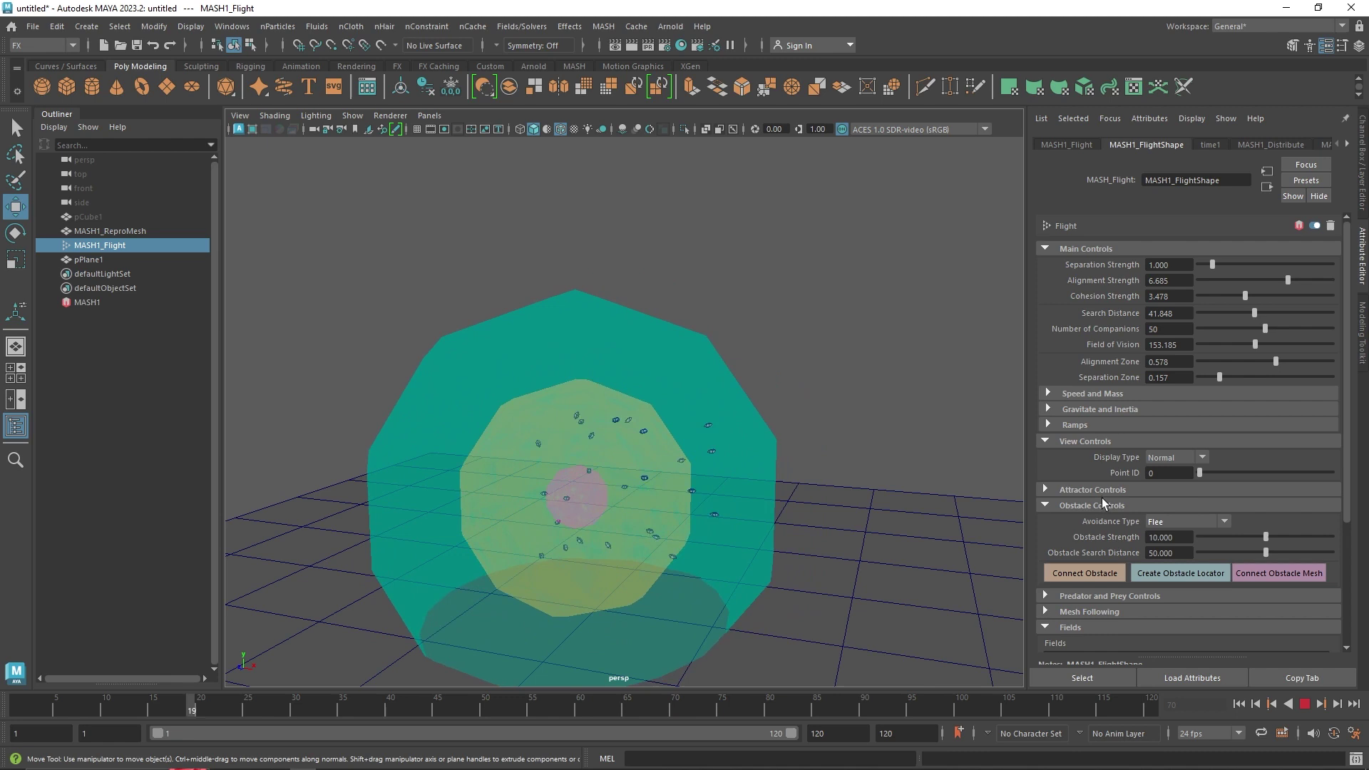
pyautogui.click(1102, 498)
pyautogui.click(1108, 491)
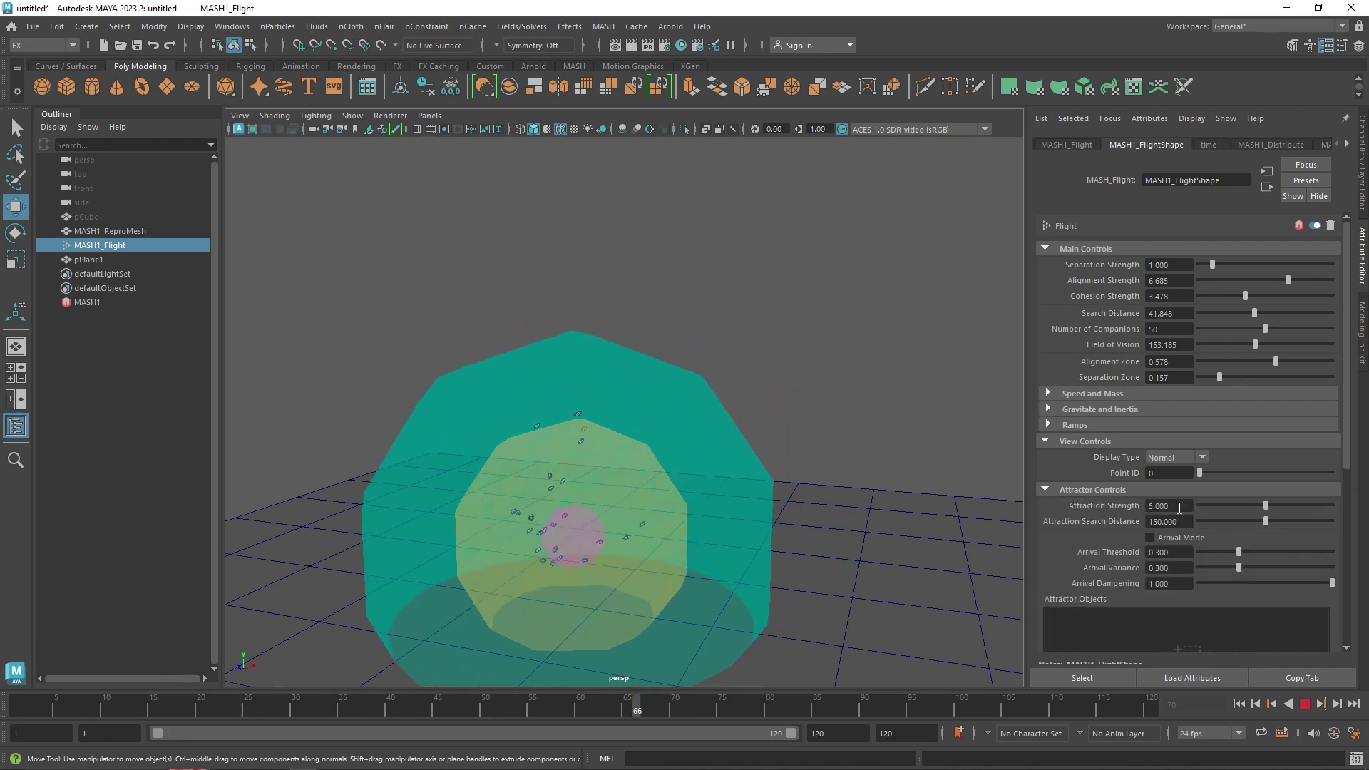
pyautogui.click(1057, 490)
pyautogui.click(1161, 550)
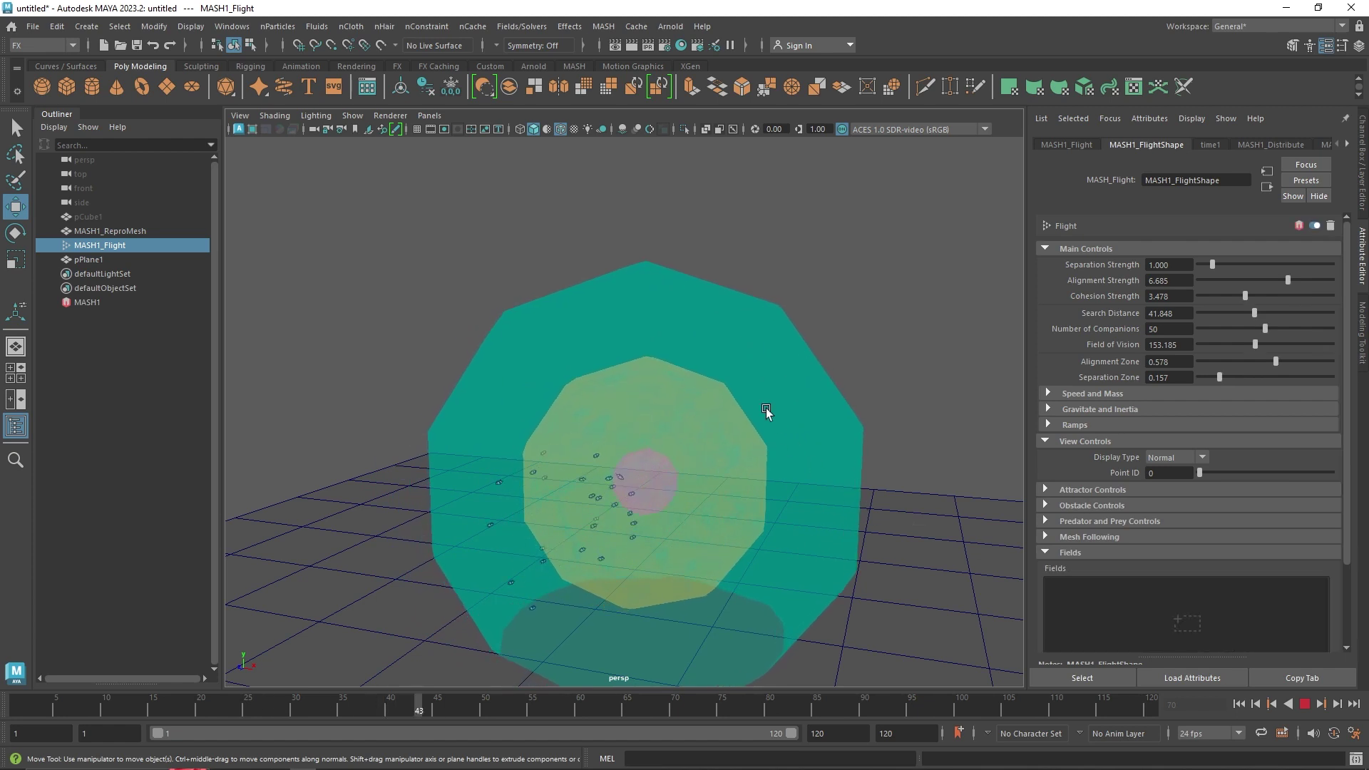
# Stop the playback and delete the floor plane pPlane1.
pyautogui.scroll(-1, 794, 378)
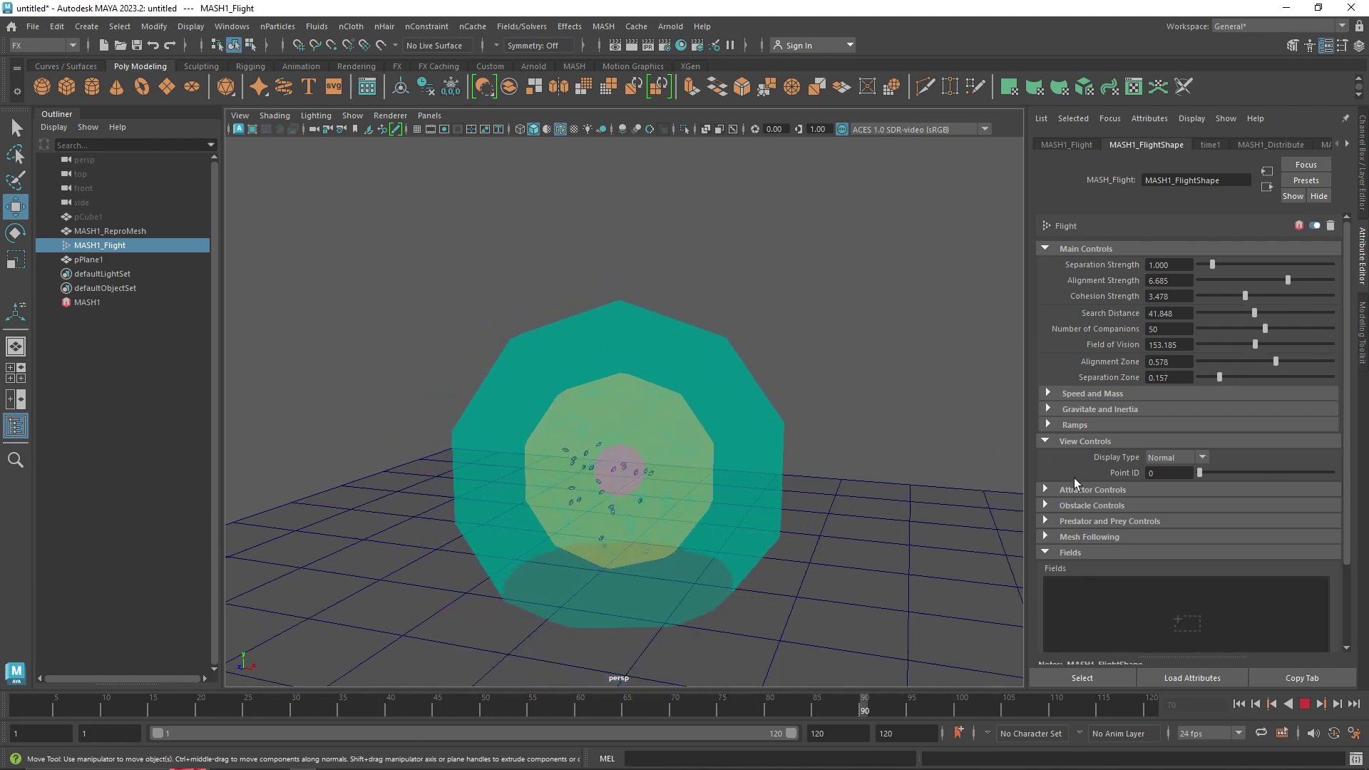
pyautogui.scroll(-3, 1063, 481)
pyautogui.click(1306, 705)
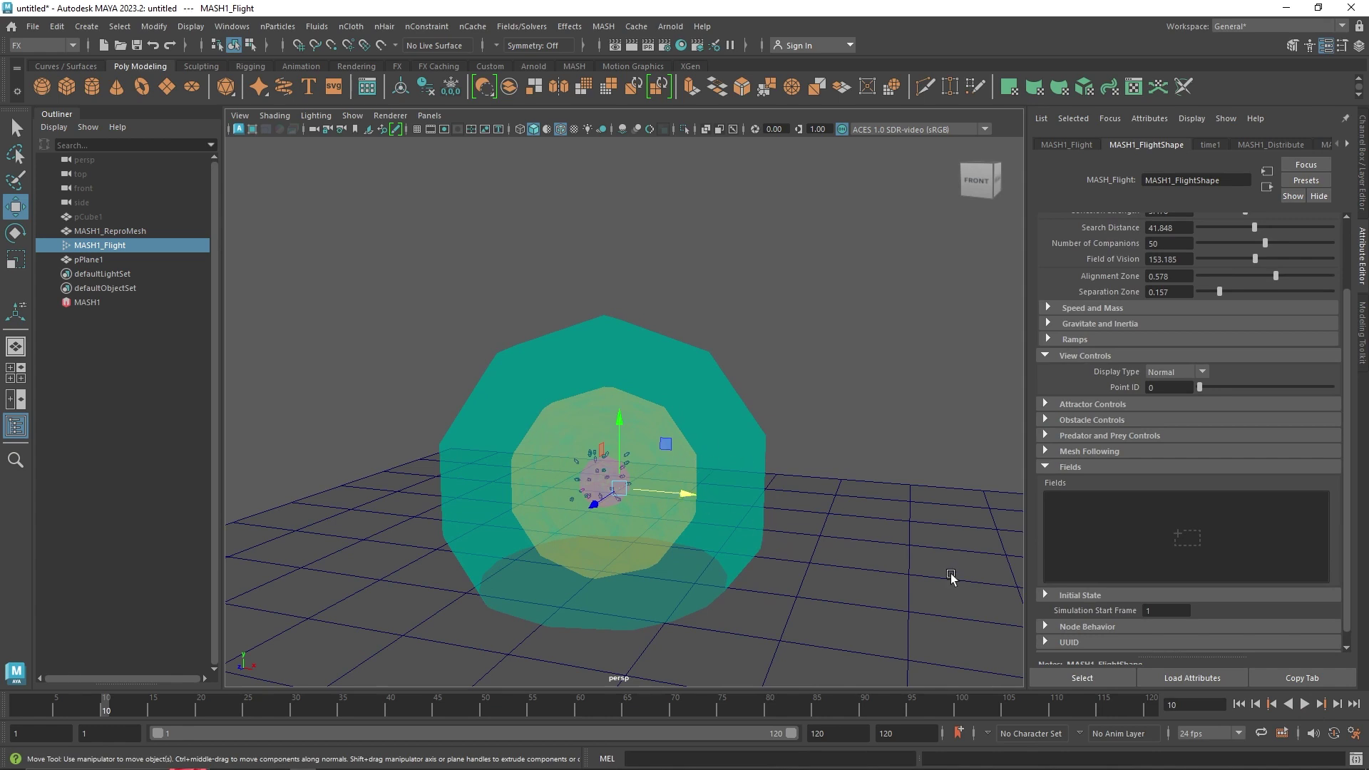
pyautogui.click(128, 301)
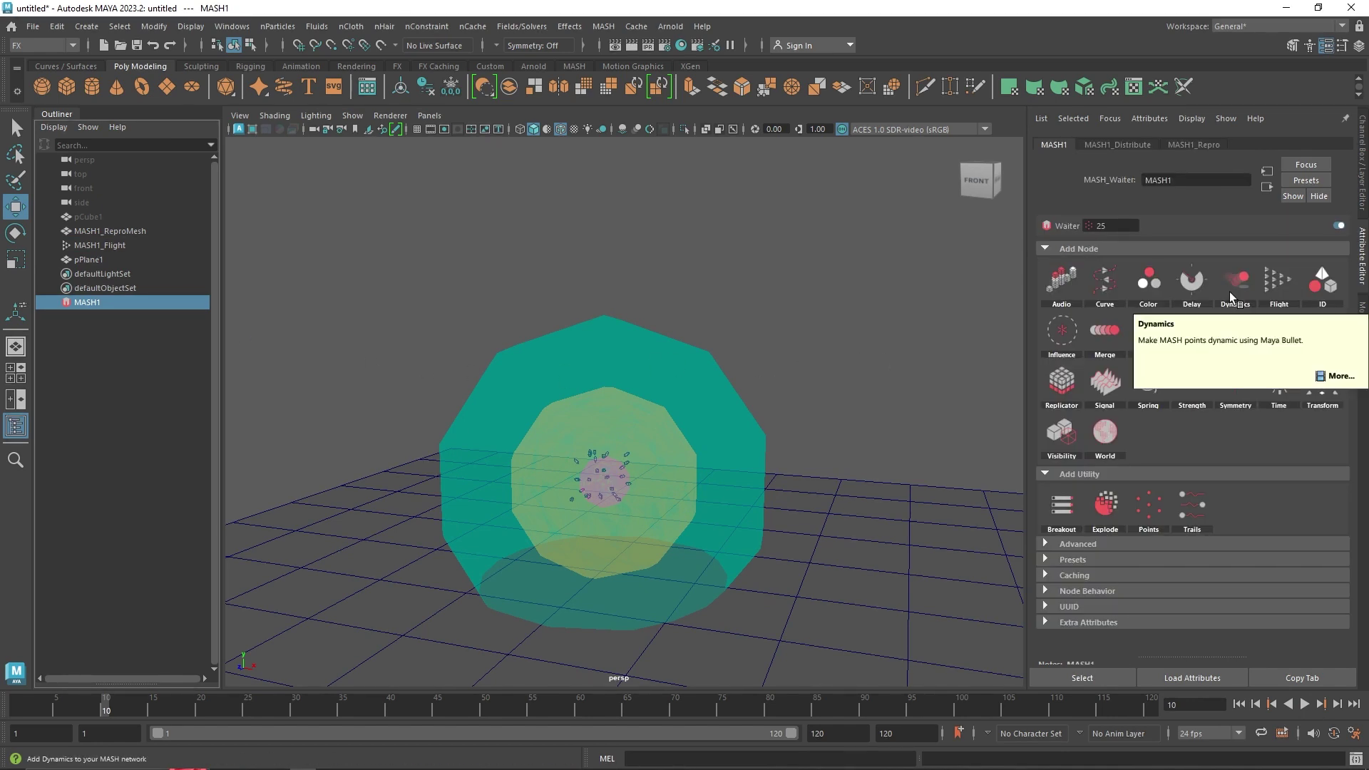
pyautogui.click(911, 565)
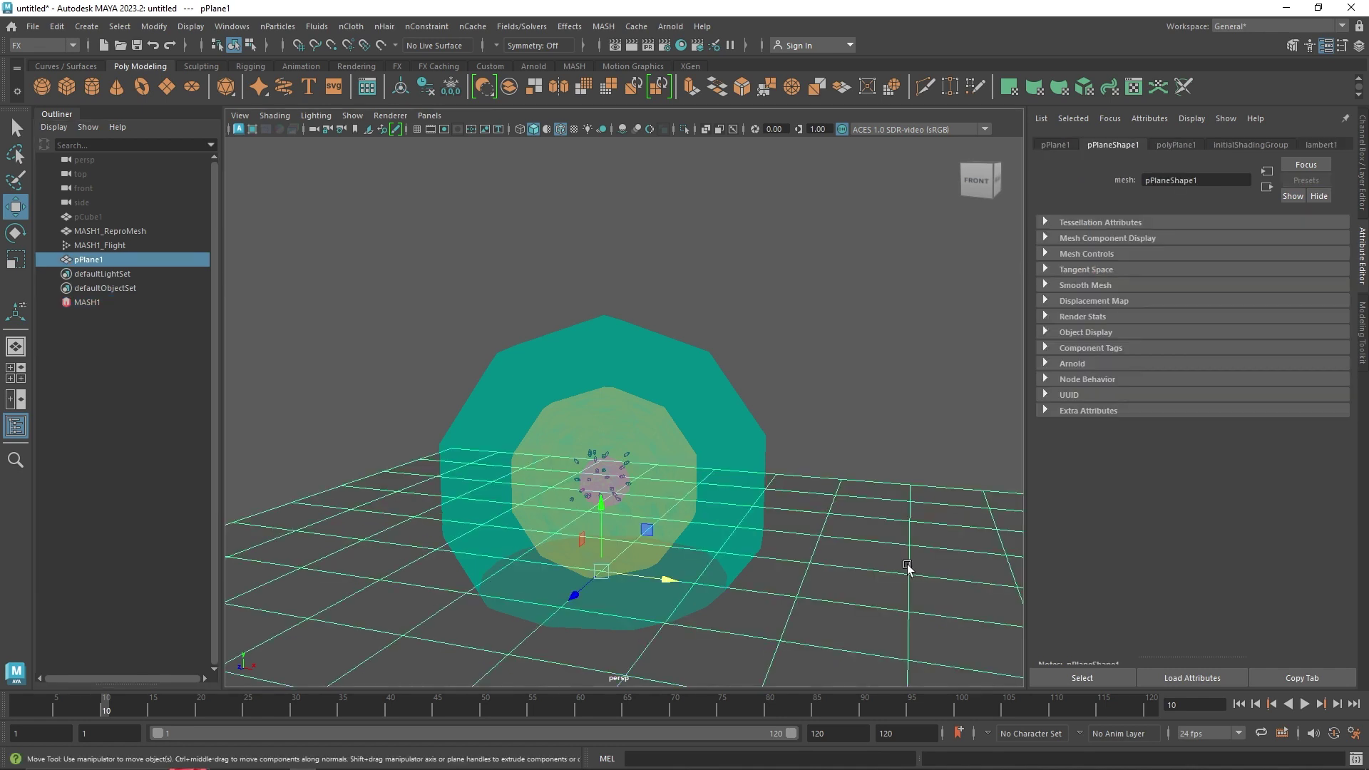
pyautogui.press('Delete')
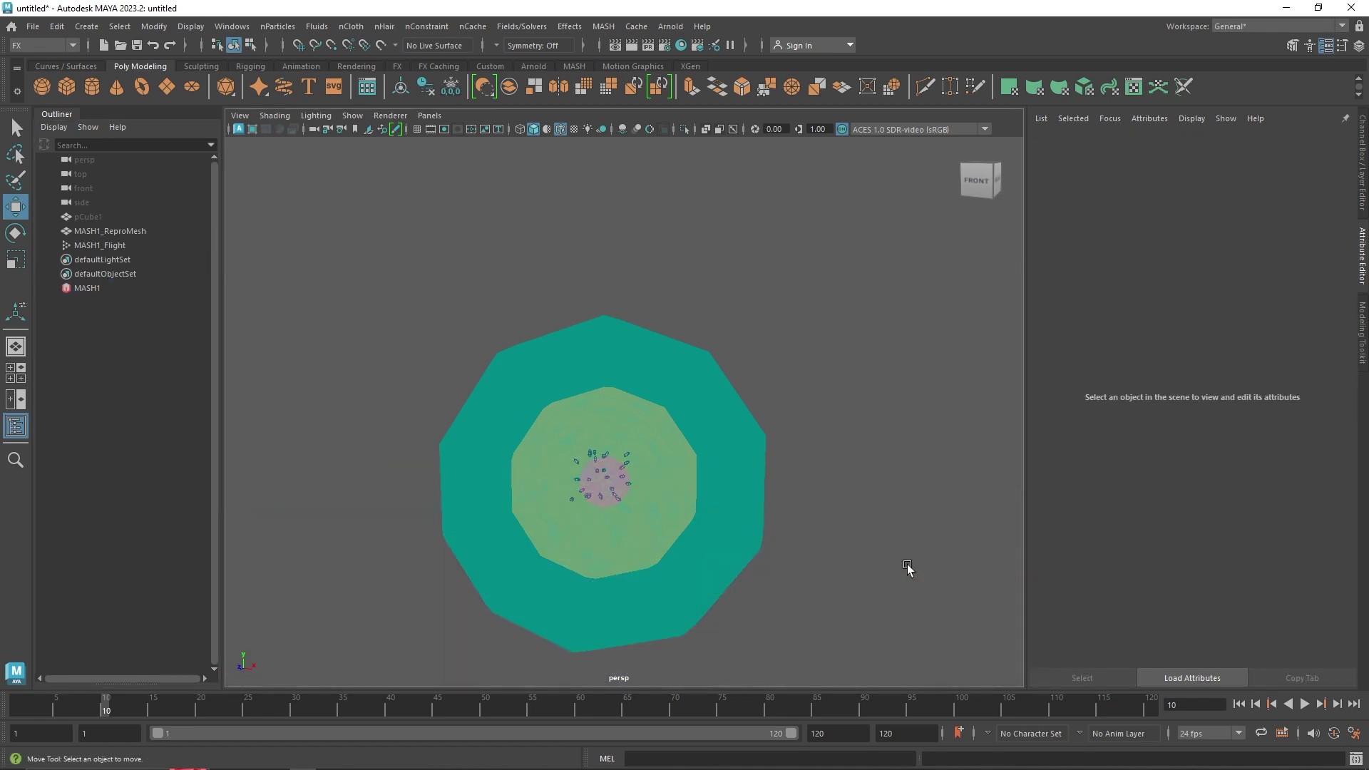
# Add a Dynamics node to the MASH1 network and play the simulation from the first frame, examining how the copies fall.
pyautogui.click(110, 288)
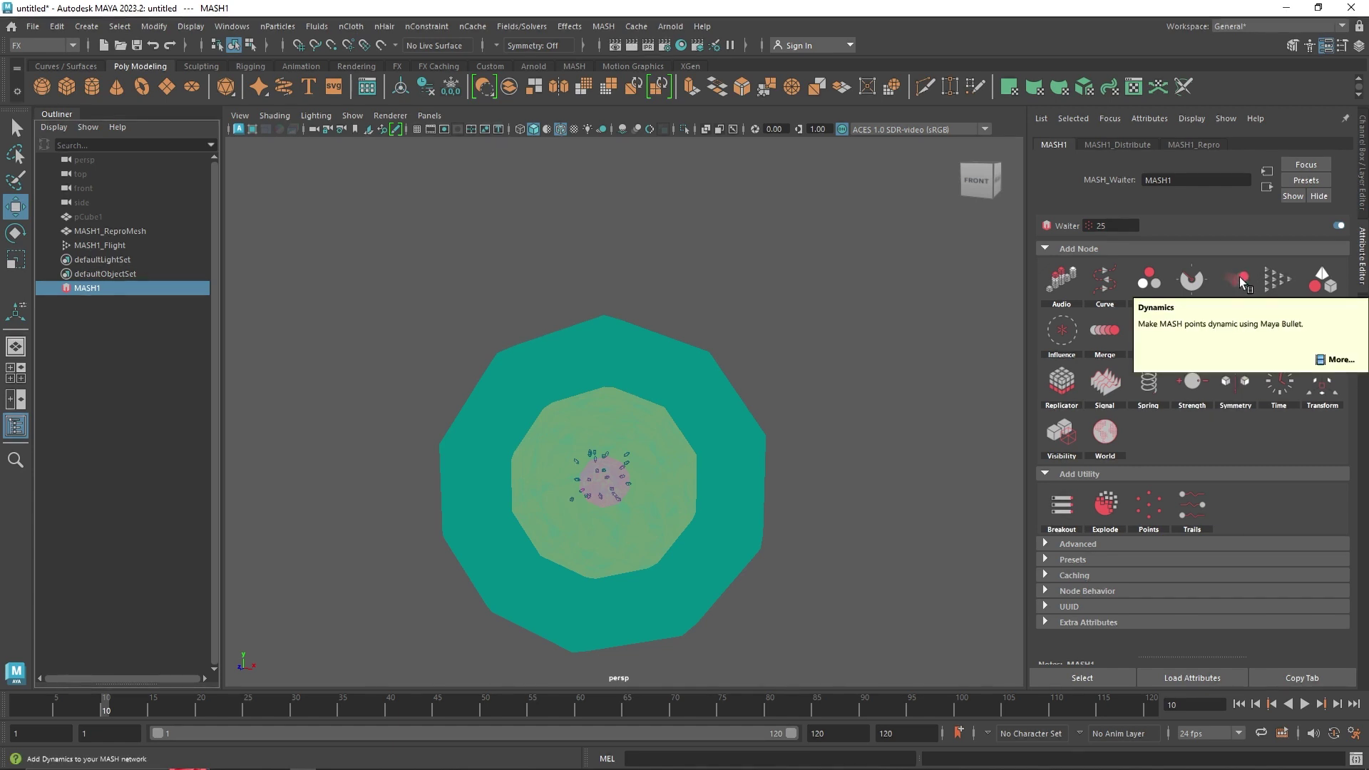
pyautogui.click(1259, 298)
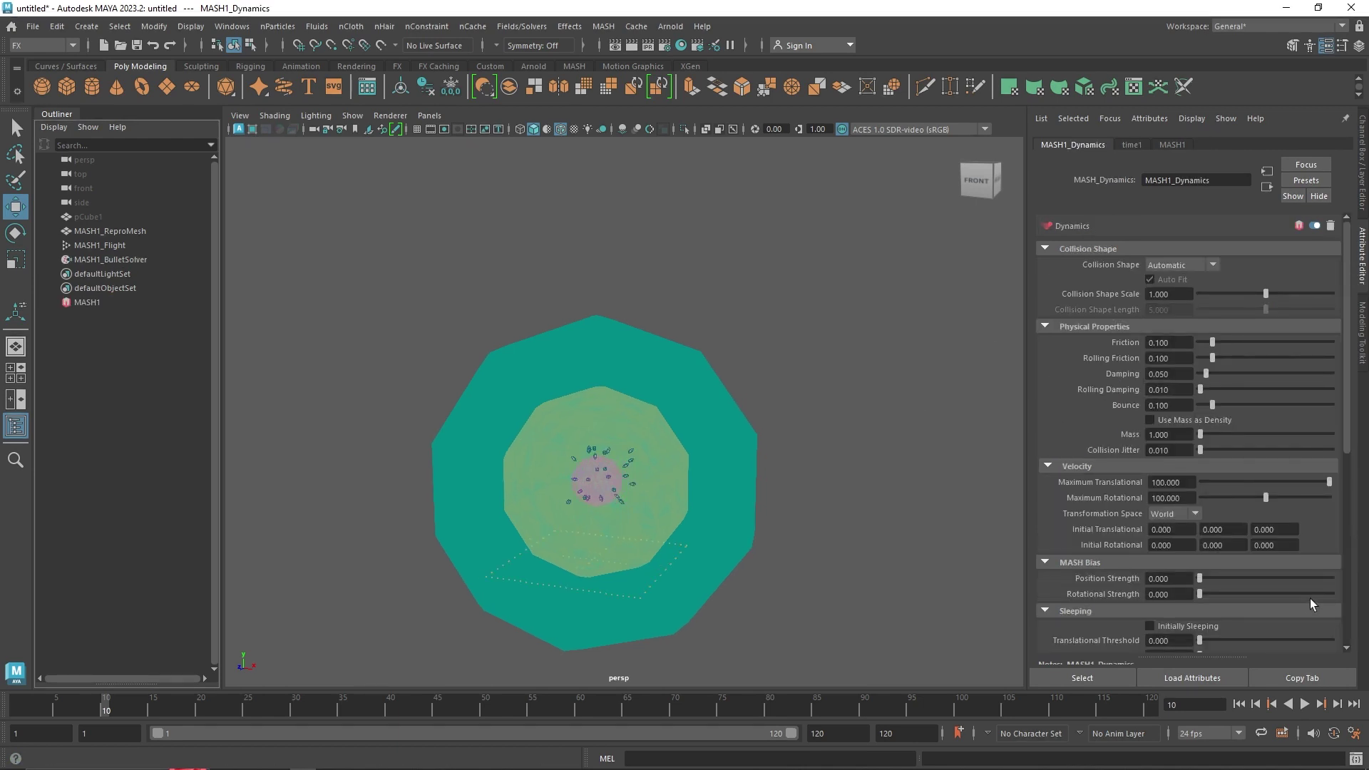
pyautogui.click(1238, 704)
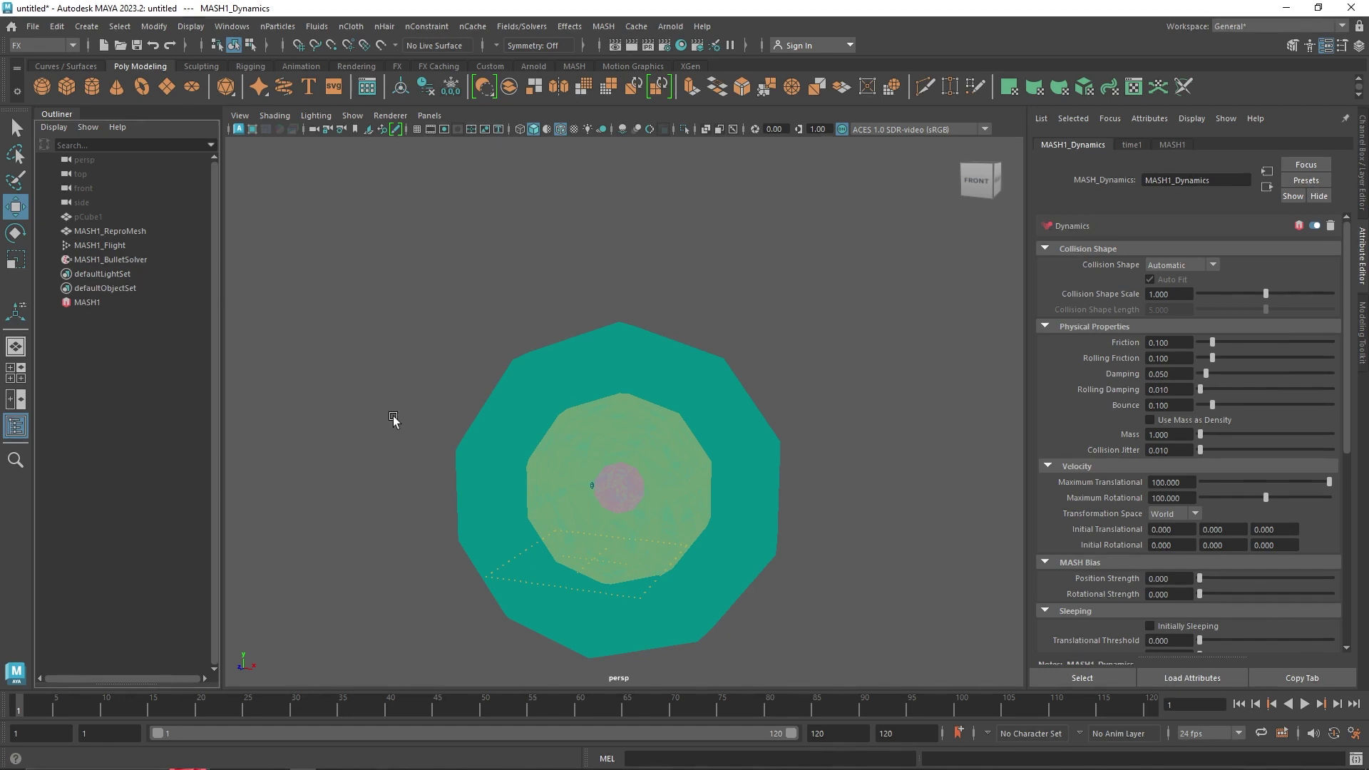
pyautogui.click(1305, 704)
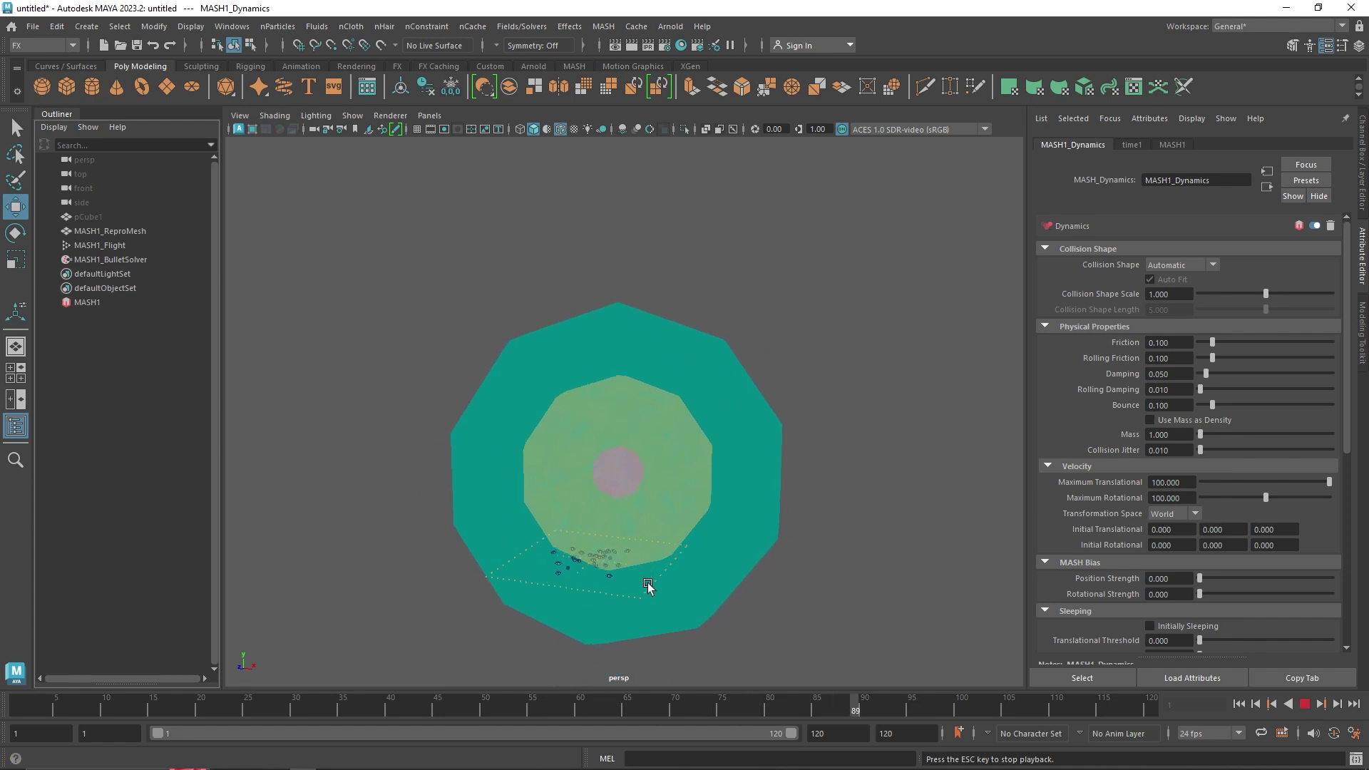
pyautogui.scroll(4, 592, 599)
pyautogui.keyDown('alt'); pyautogui.moveTo(612, 553); pyautogui.dragTo(642, 478, button='middle'); pyautogui.keyUp('alt')
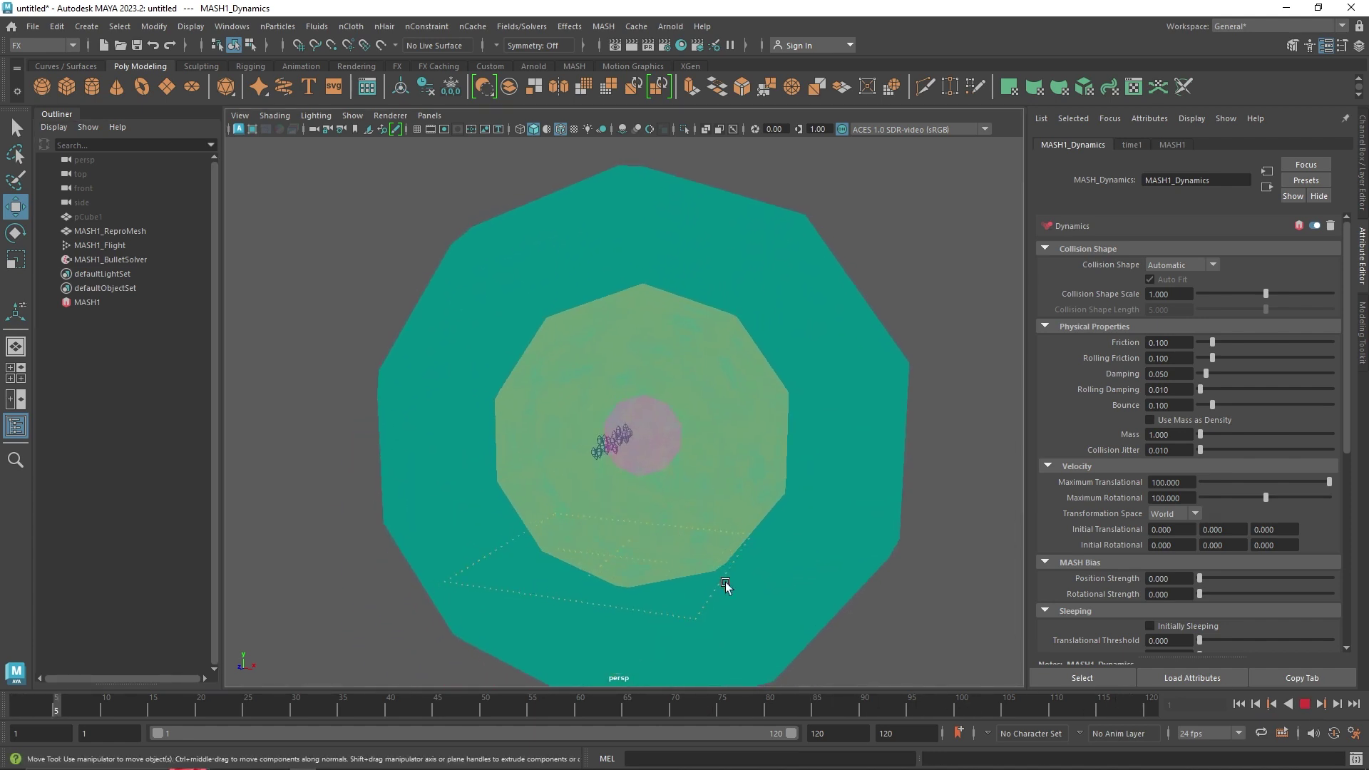
pyautogui.click(1305, 704)
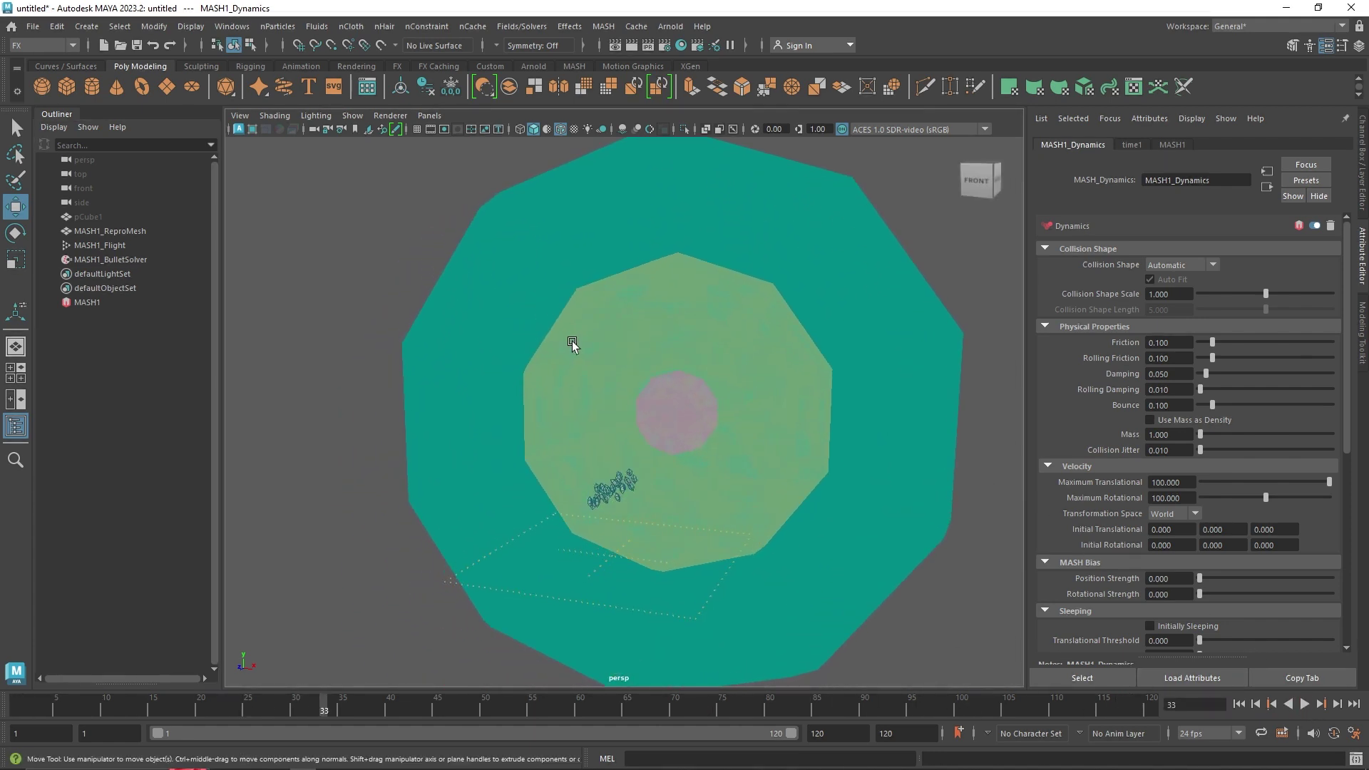
# Move the MASH1_Flight object down and sideways closer to the Bullet solver's ground plane, and replay the simulation from the start.
pyautogui.click(640, 351)
pyautogui.moveTo(660, 385); pyautogui.dragTo(637, 507)
pyautogui.moveTo(724, 575); pyautogui.dragTo(691, 571)
pyautogui.click(1256, 705)
pyautogui.click(1305, 704)
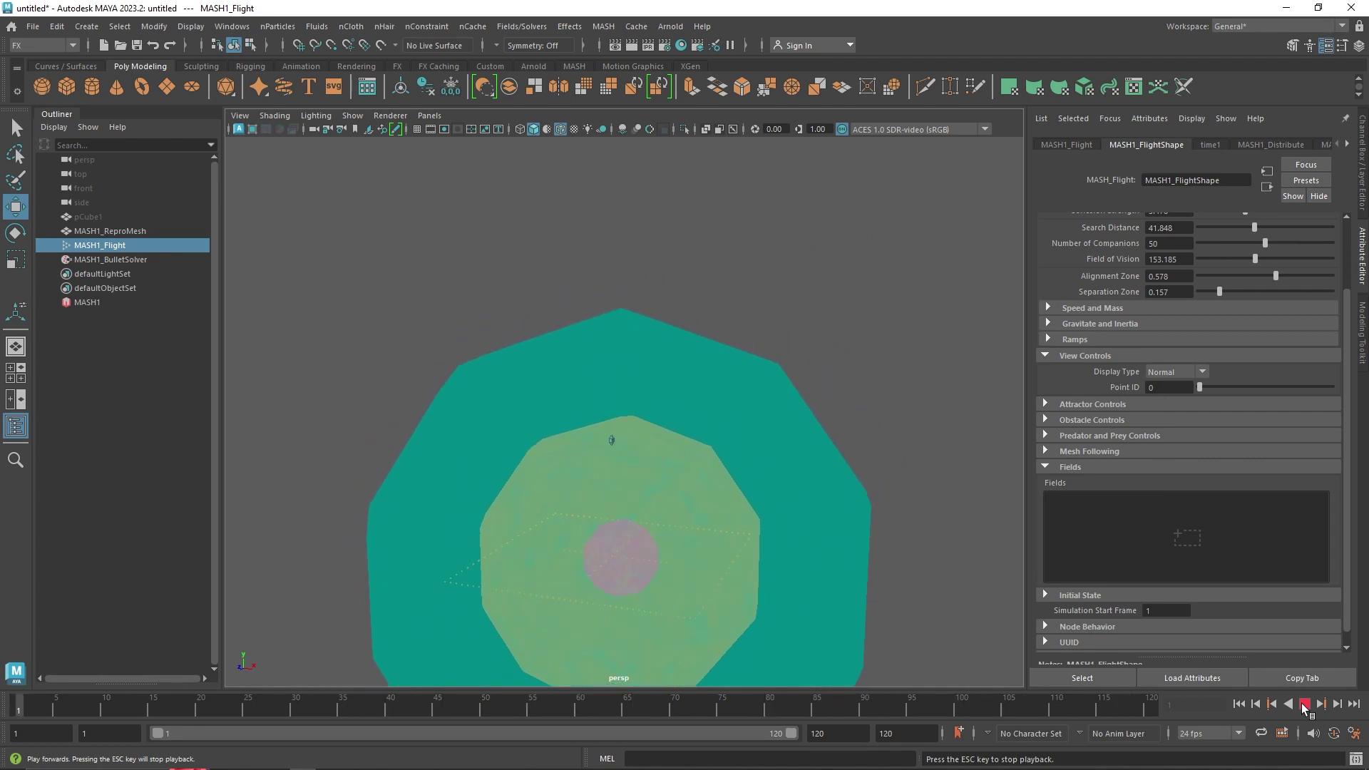
pyautogui.scroll(3, 1204, 468)
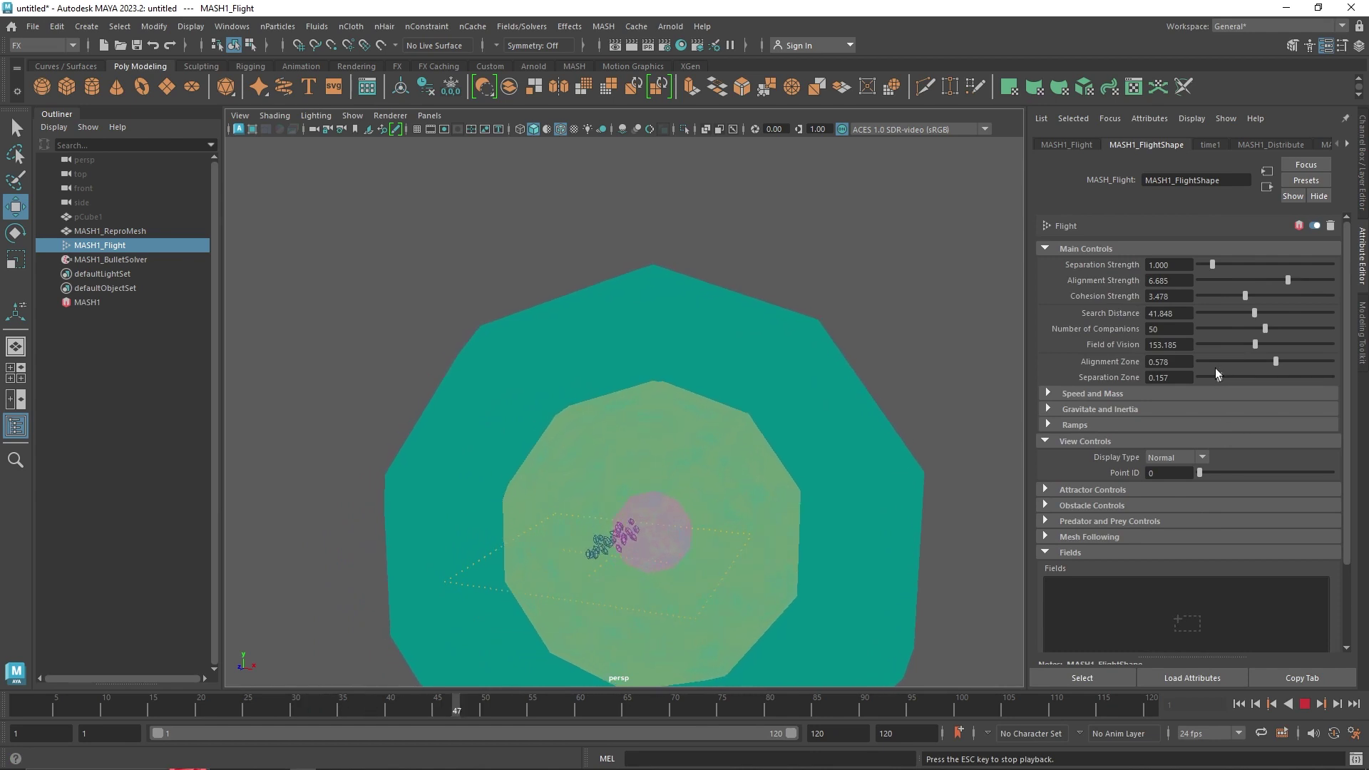
# Set the Flight node's Separation Zone to 0.251, Search Distance to 51.087 and Number of Companions to 95.
pyautogui.moveTo(1219, 377); pyautogui.dragTo(1231, 378)
pyautogui.moveTo(1270, 311); pyautogui.dragTo(1329, 330)
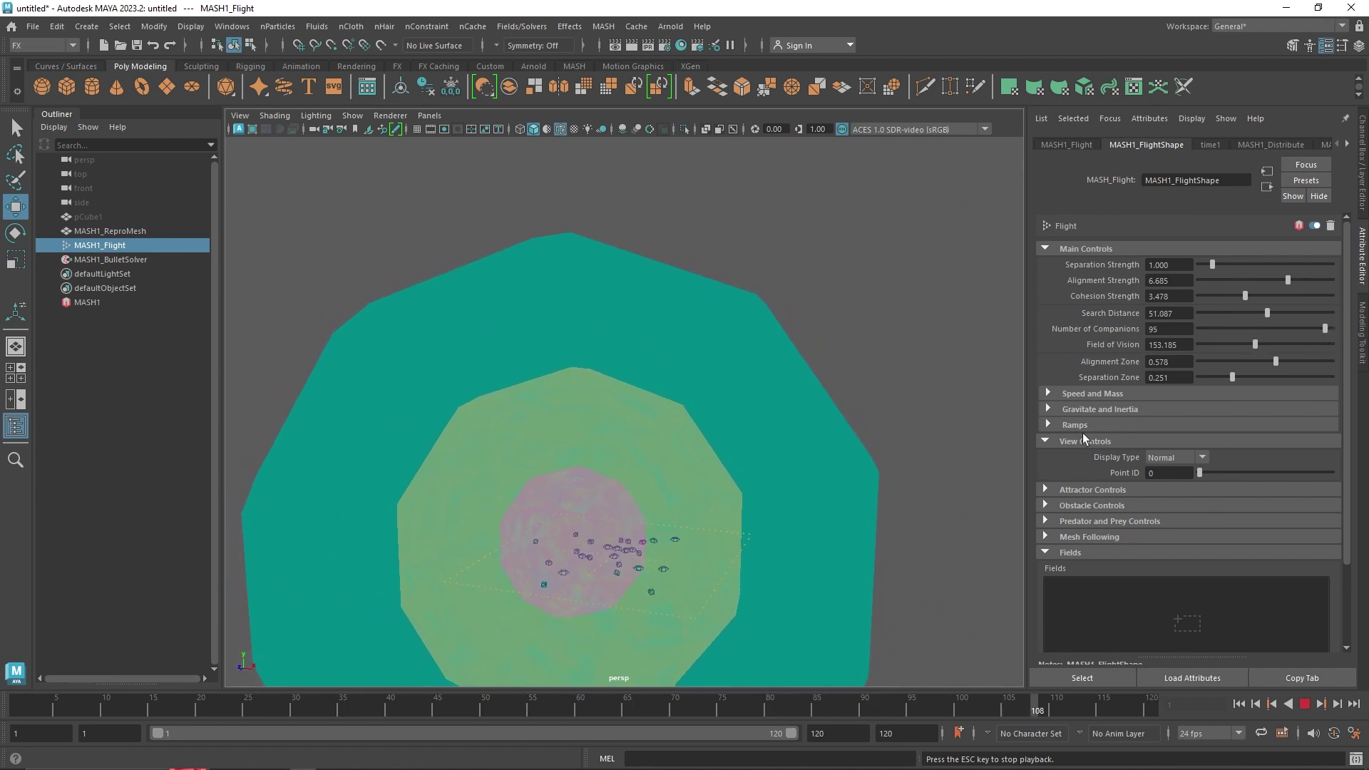
# Set the Flight node's Minimum Speed to 0.295 and Steering Force to 1.000, and stop the playback.
pyautogui.click(1101, 394)
pyautogui.moveTo(1217, 410); pyautogui.dragTo(1212, 411)
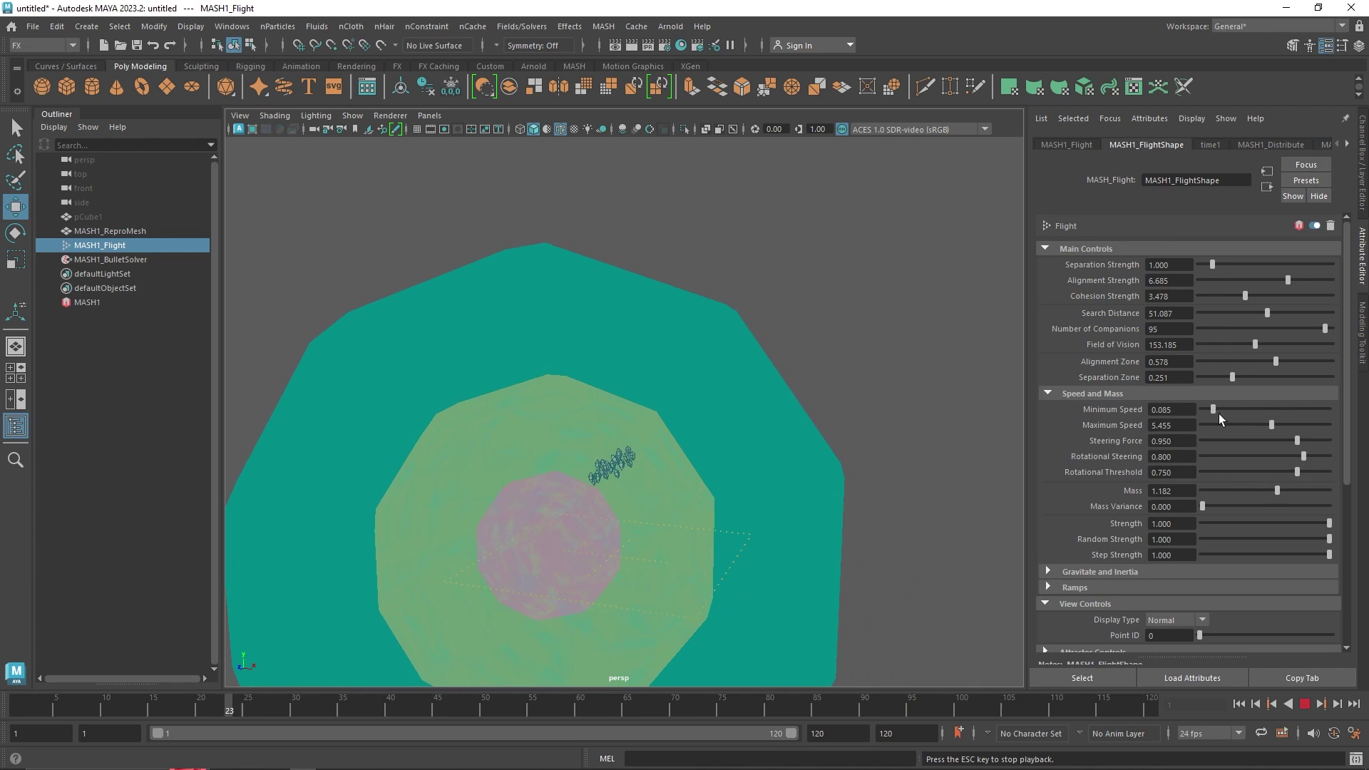
pyautogui.moveTo(1297, 441); pyautogui.dragTo(1331, 441)
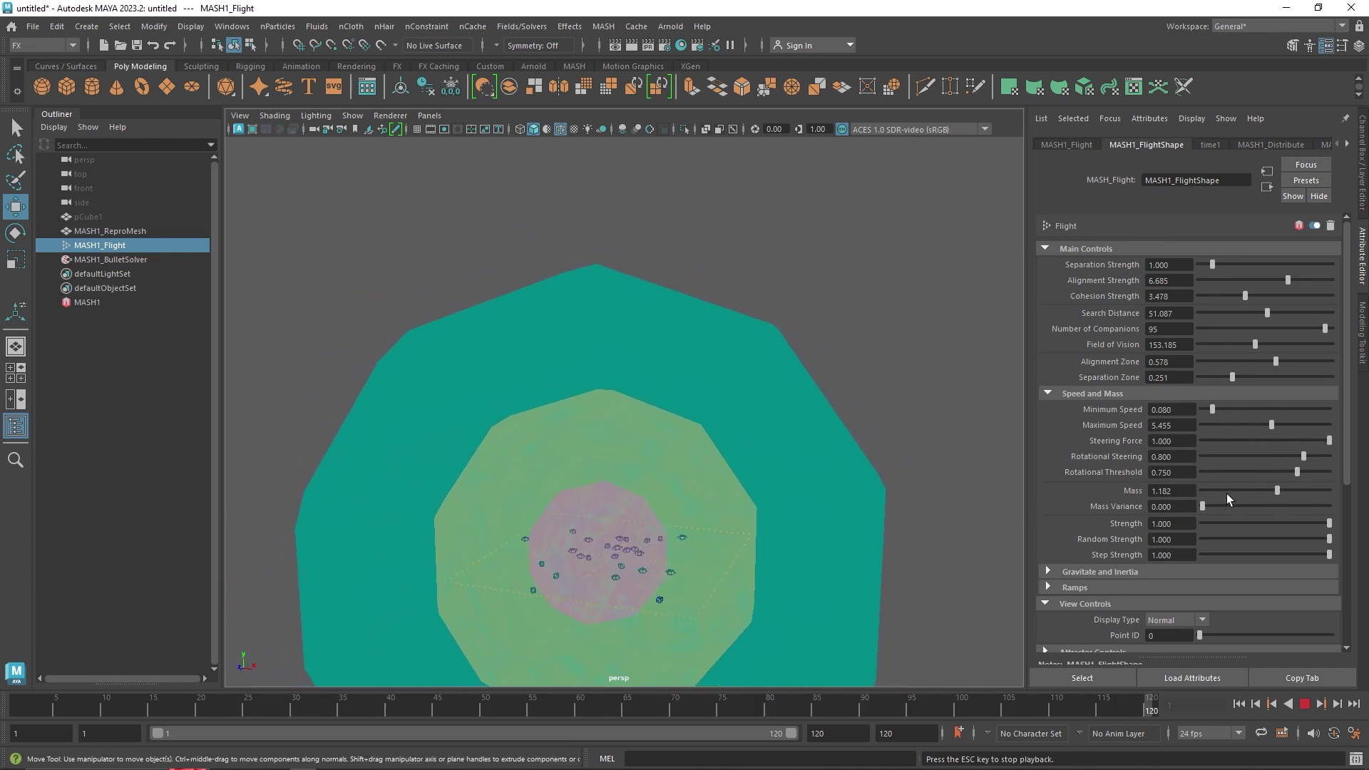
pyautogui.click(1091, 393)
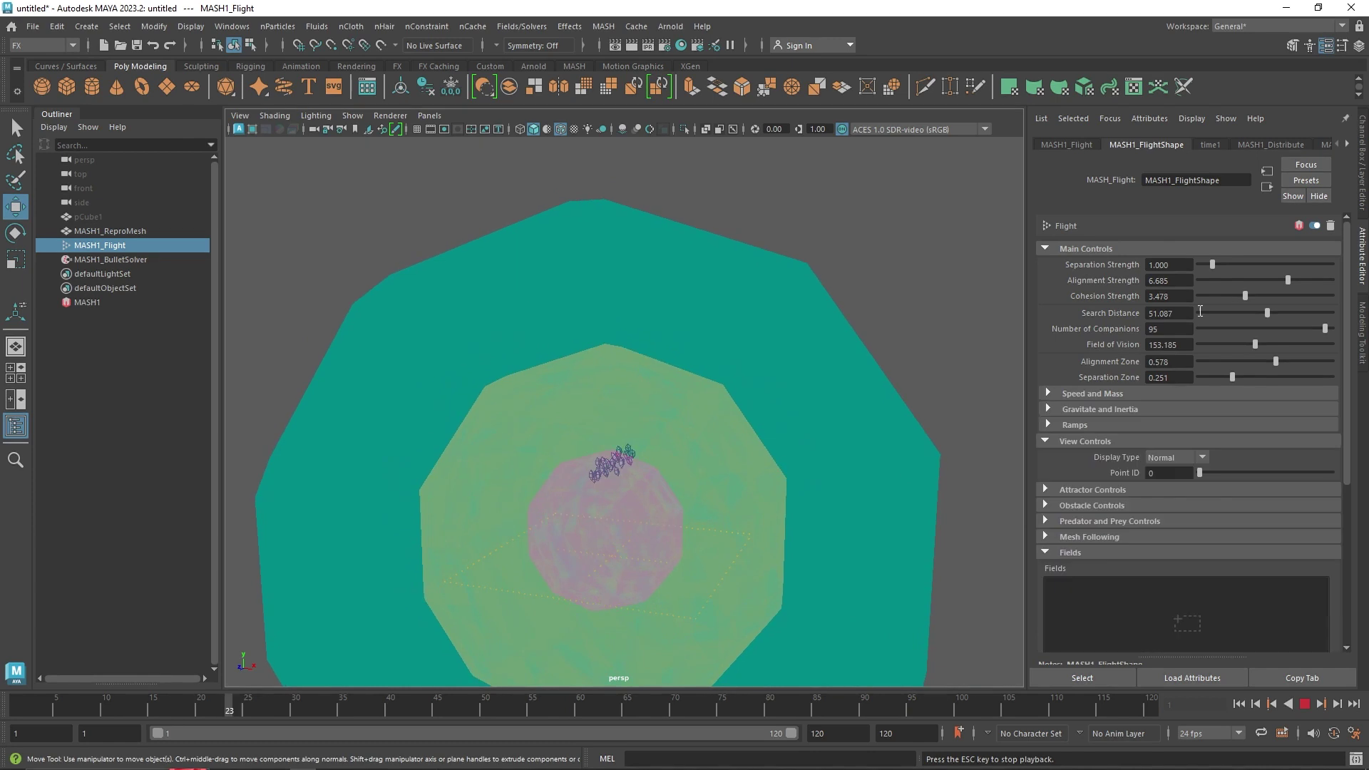
pyautogui.click(1091, 394)
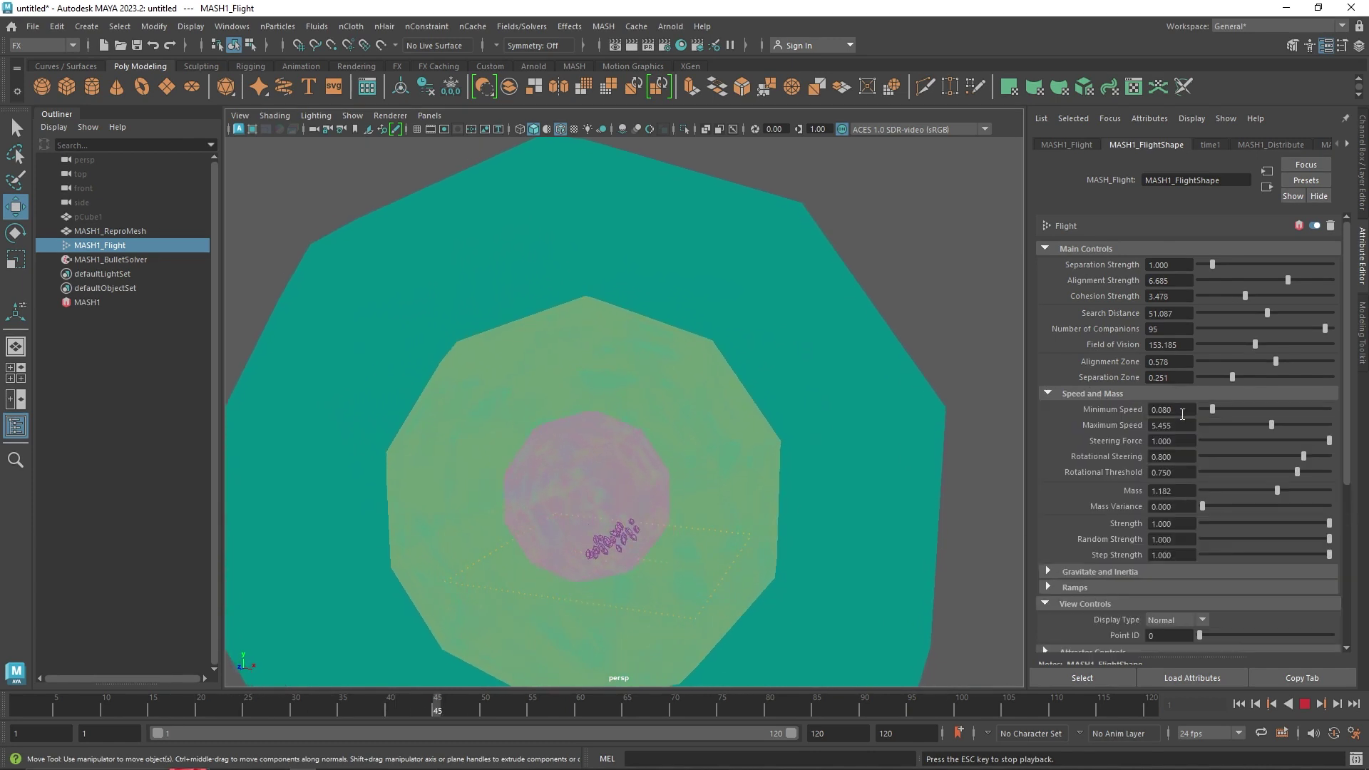
pyautogui.click(1131, 395)
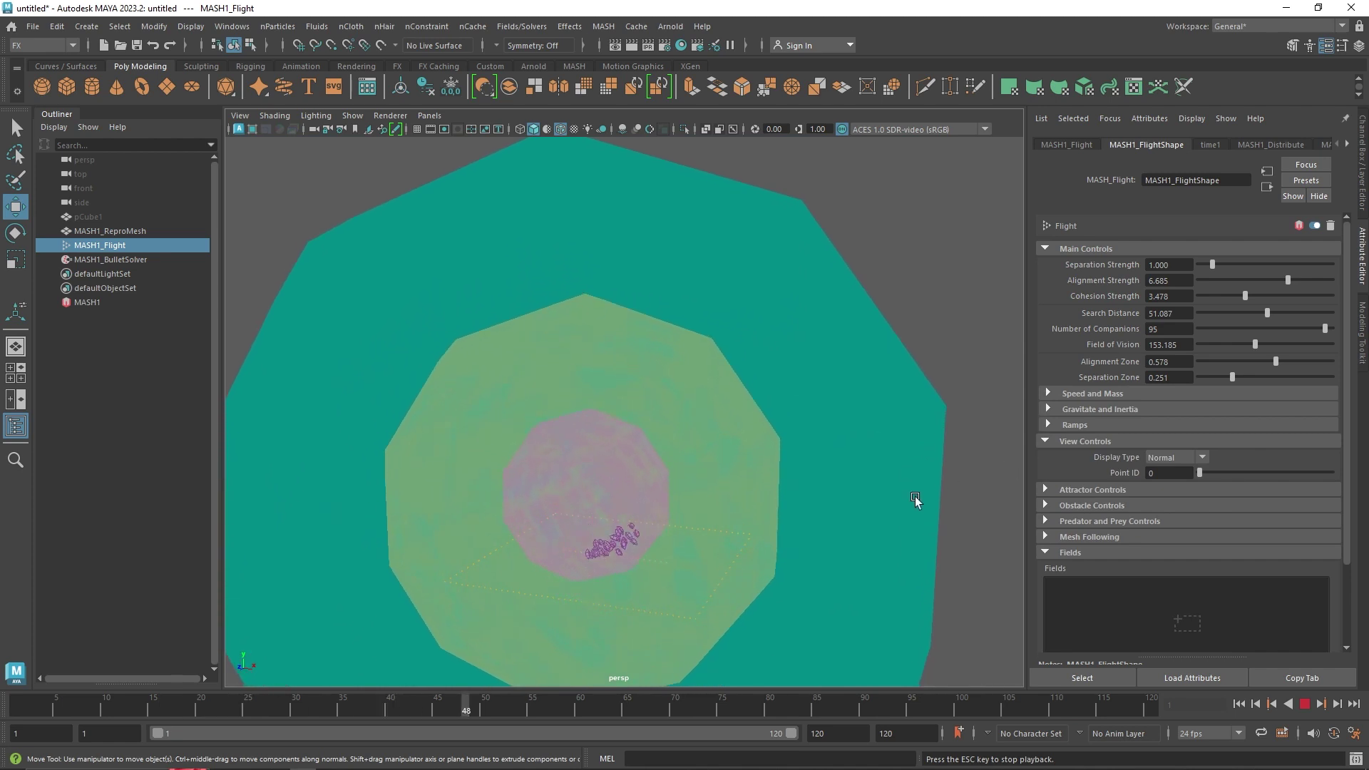
pyautogui.click(1305, 704)
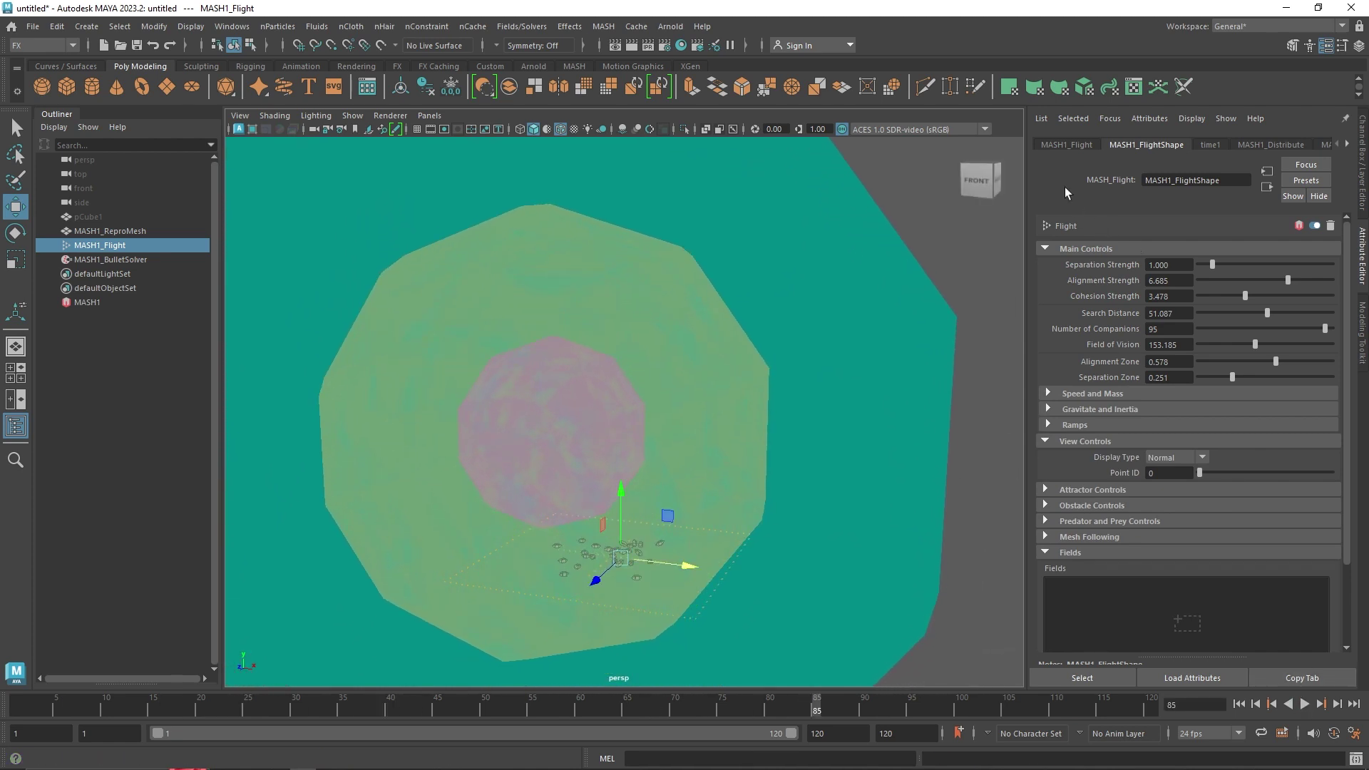
# Return to the first frame, then show the hidden source mesh pCube1 and frame it in the view.
pyautogui.click(154, 303)
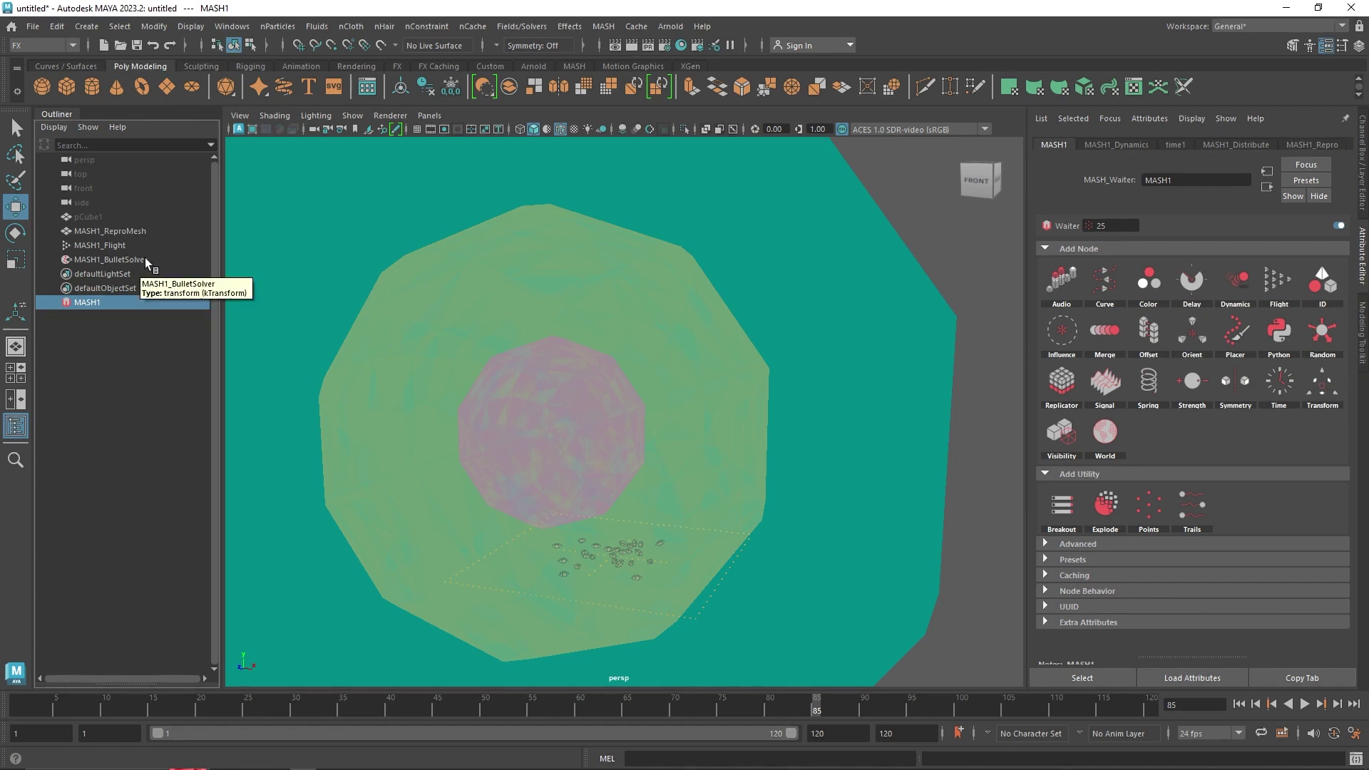
pyautogui.click(112, 215)
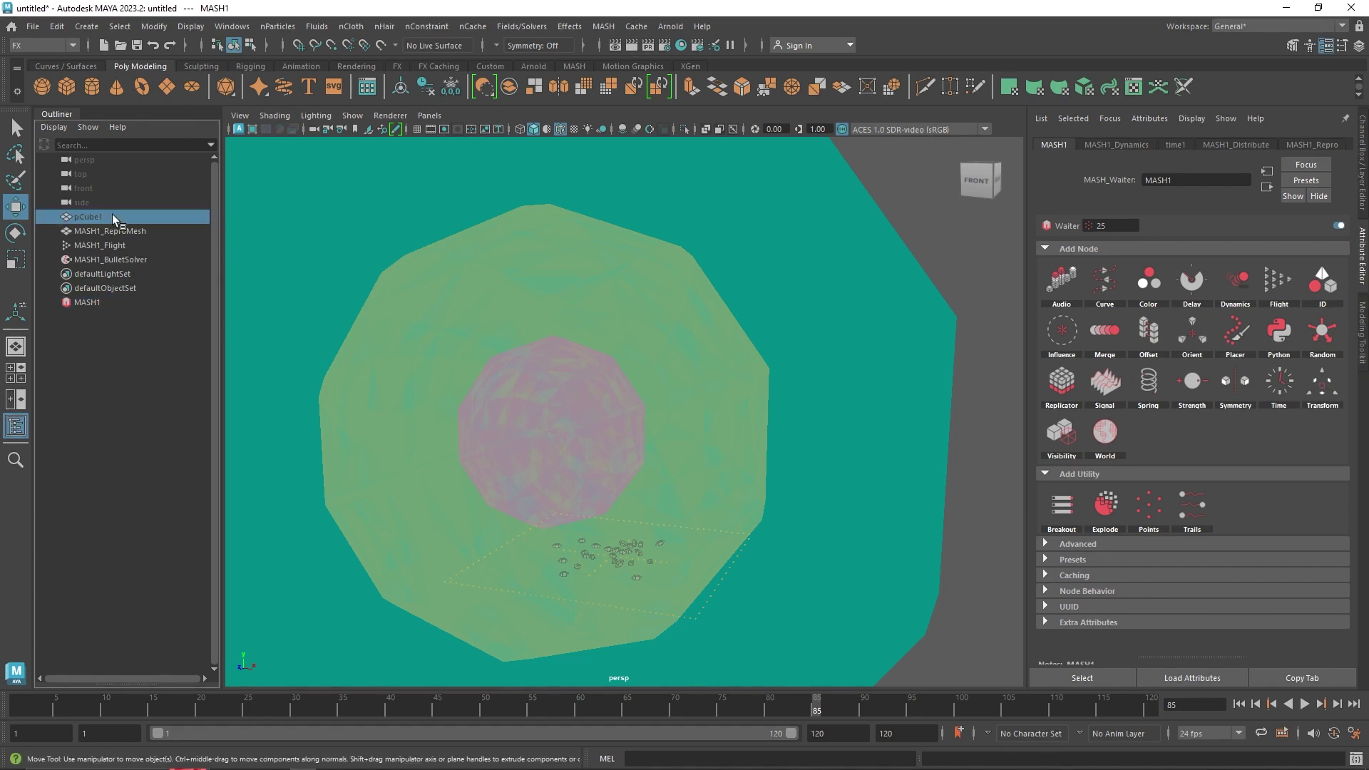
pyautogui.hotkey('alt', 'shift', 'v')
pyautogui.moveTo(631, 440); pyautogui.dragTo(355, 451)
pyautogui.press('f')
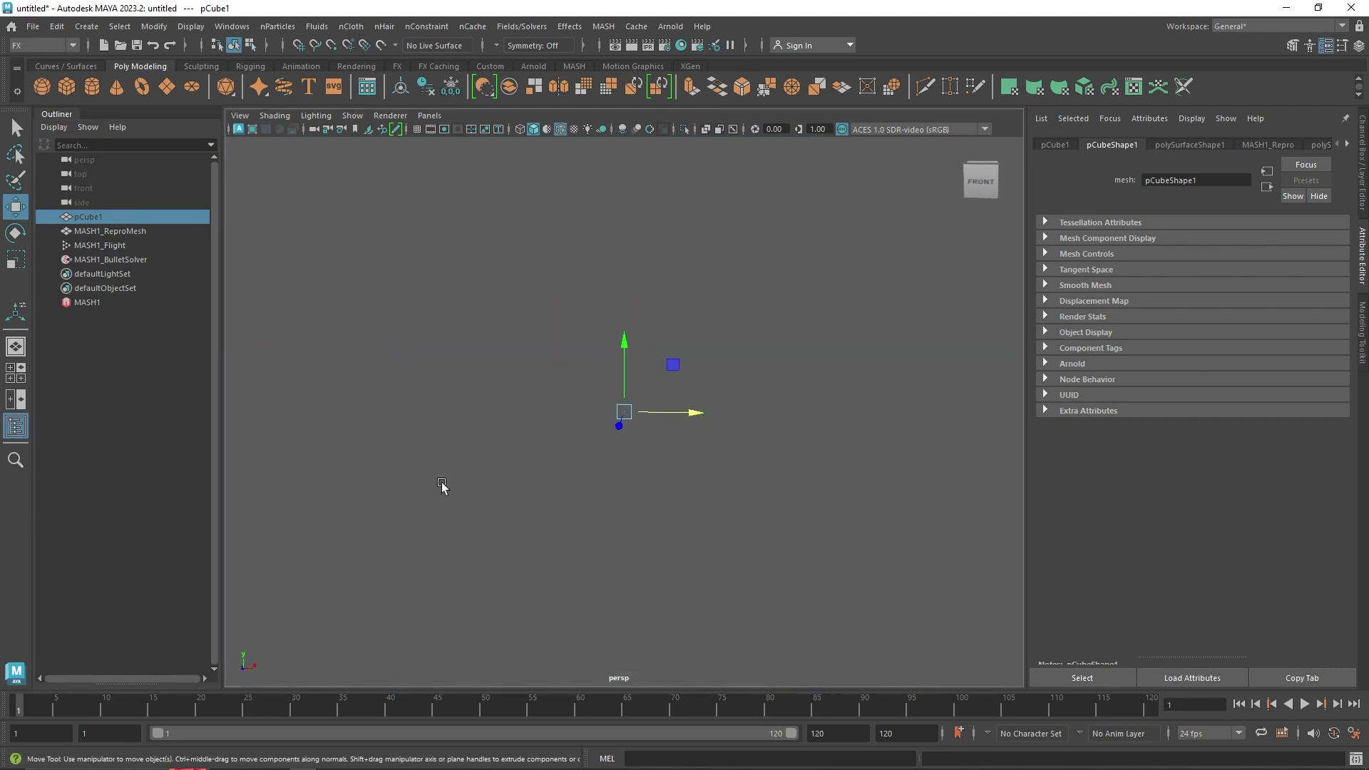
pyautogui.hotkey('shift', 'h')
pyautogui.keyDown('alt'); pyautogui.moveTo(695, 351); pyautogui.dragTo(631, 374); pyautogui.keyUp('alt')
# Scale the top and bottom tip vertices of pCube1 toward each other to flatten both points.
pyautogui.press('F9')
pyautogui.click(625, 198)
pyautogui.keyDown('shift'); pyautogui.click(624, 596); pyautogui.keyUp('shift')
pyautogui.press('r')
# Extrude the four large side faces of pCube1 twice, scaling them inward to form smaller inset square panels.
pyautogui.press('F11')
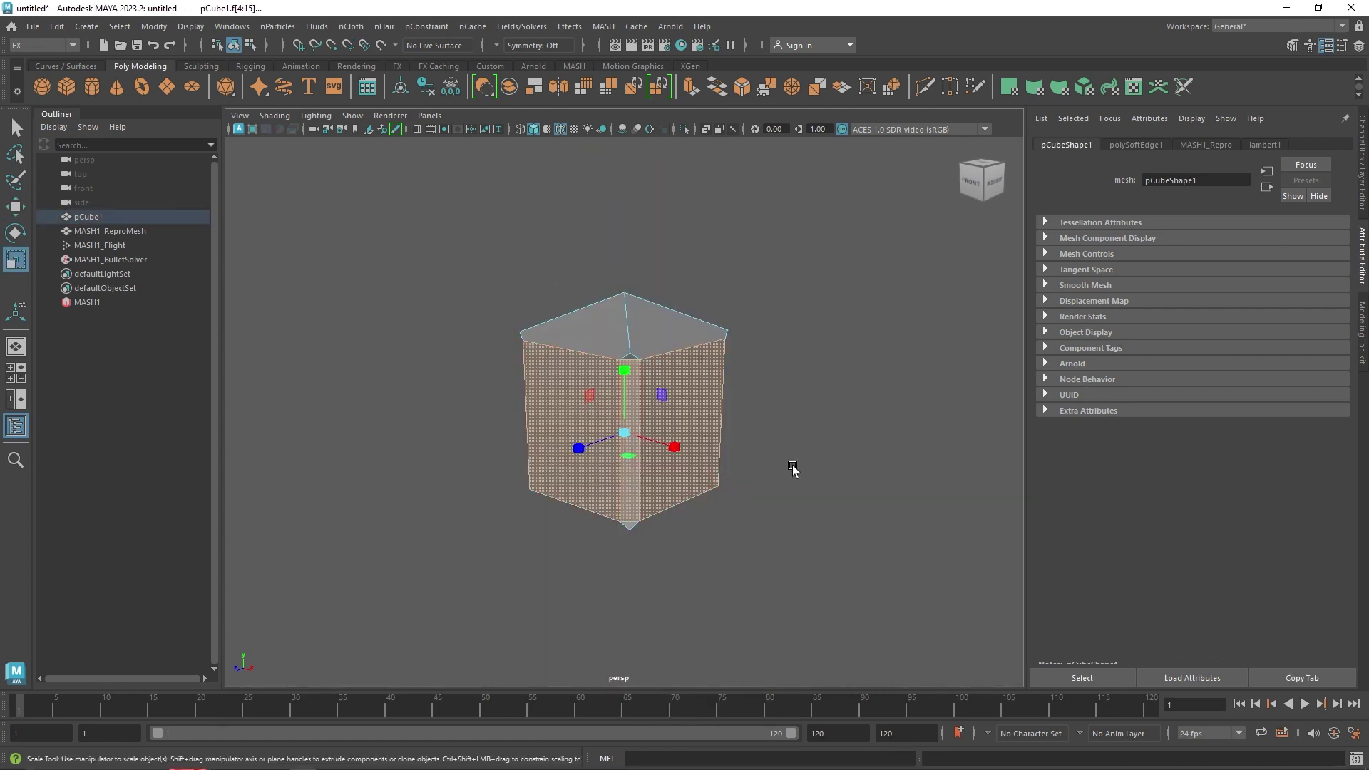
pyautogui.keyDown('alt'); pyautogui.moveTo(834, 464); pyautogui.dragTo(596, 452); pyautogui.keyUp('alt')
pyautogui.click(592, 453)
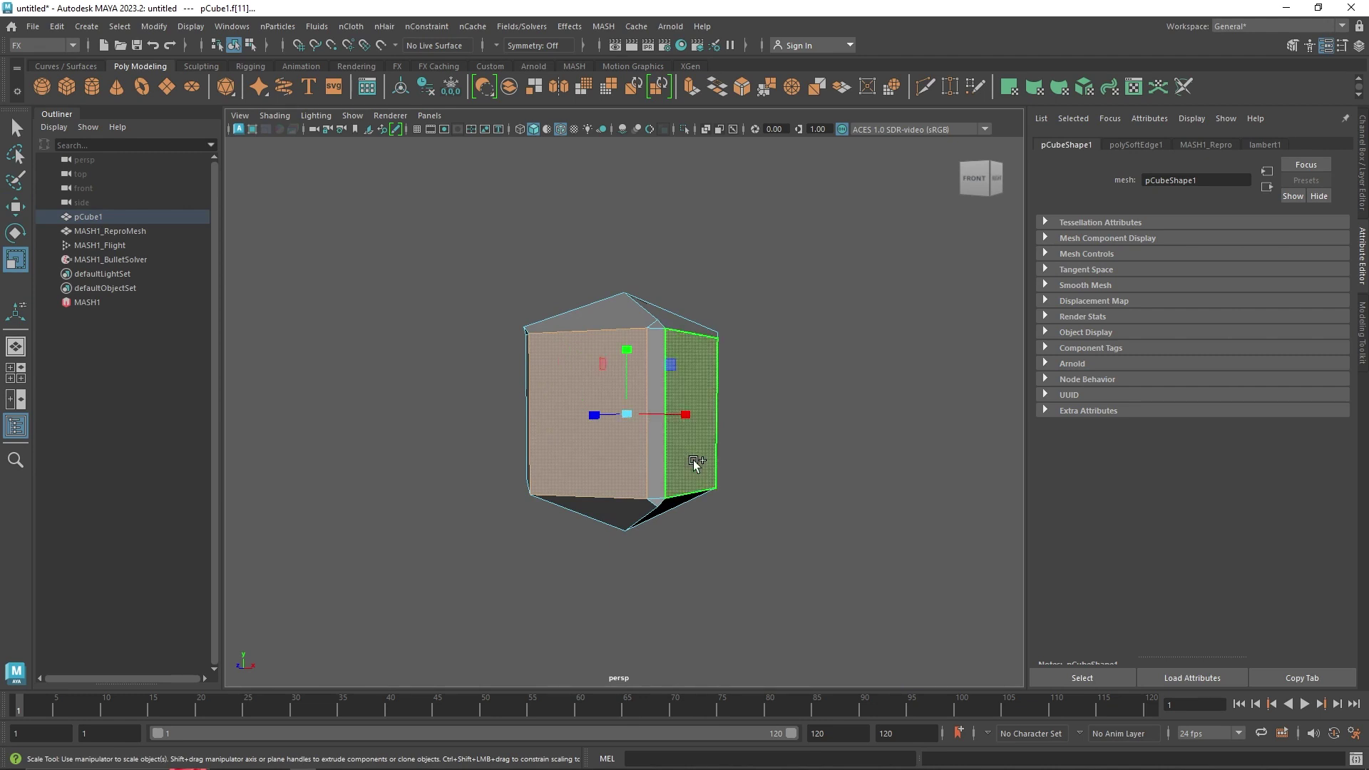
pyautogui.keyDown('alt'); pyautogui.moveTo(443, 435); pyautogui.dragTo(562, 439); pyautogui.keyUp('alt')
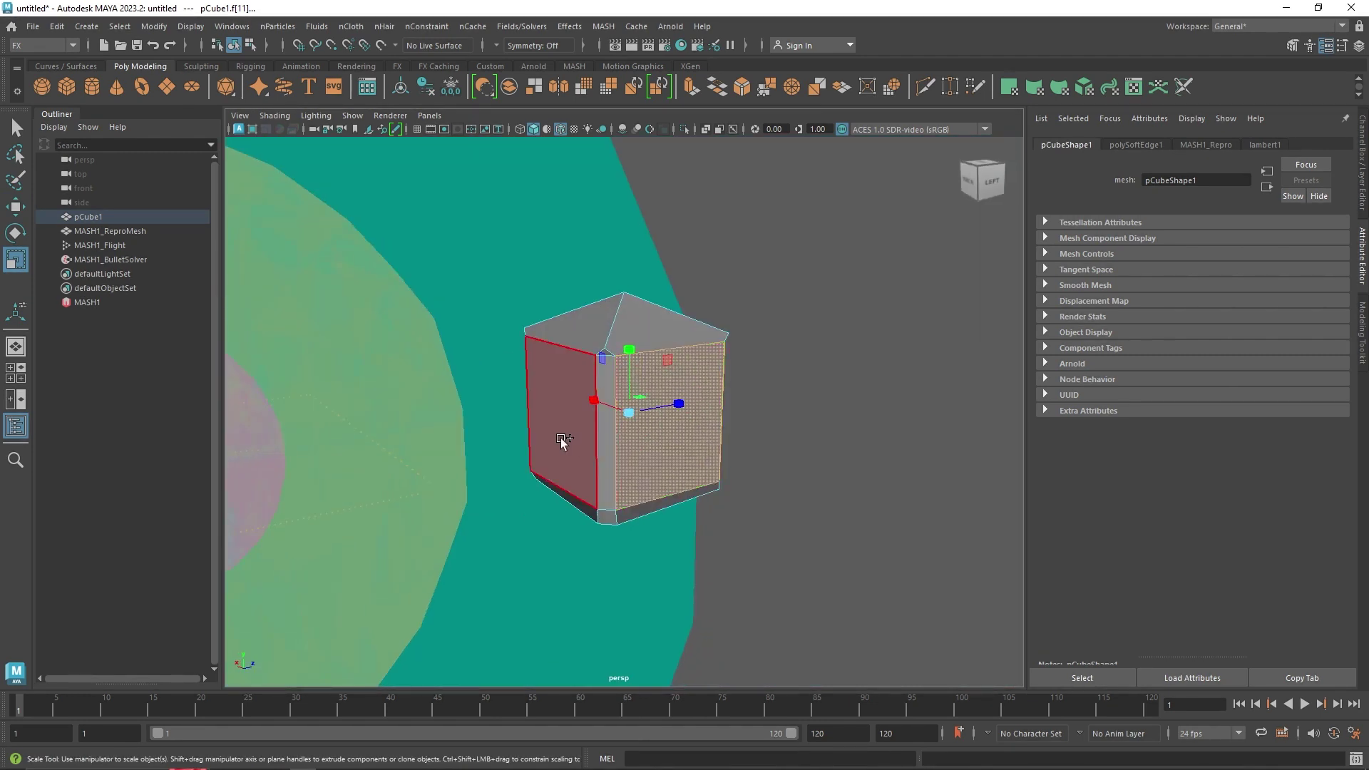
pyautogui.keyDown('alt'); pyautogui.moveTo(498, 473); pyautogui.dragTo(615, 449); pyautogui.keyUp('alt')
pyautogui.hotkey('ctrl', 'e')
pyautogui.click(679, 462)
pyautogui.keyDown('alt'); pyautogui.moveTo(615, 463); pyautogui.dragTo(685, 452); pyautogui.keyUp('alt')
pyautogui.hotkey('ctrl', 'e')
pyautogui.moveTo(572, 361); pyautogui.dragTo(675, 276, button='right')
# Return pCube1 to object selection and hide the source mesh again.
pyautogui.scroll(-4, 649, 384)
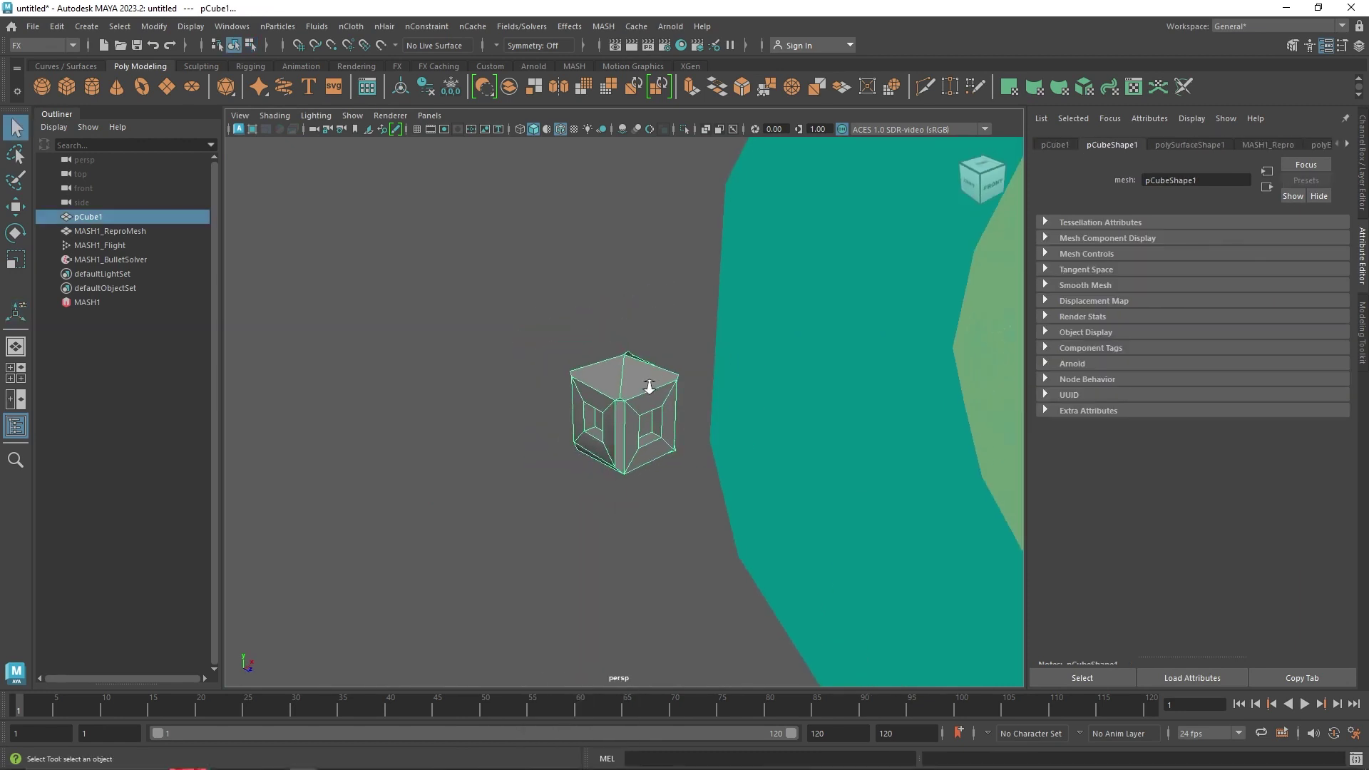
pyautogui.scroll(-3, 649, 384)
pyautogui.click(666, 400)
pyautogui.click(623, 409)
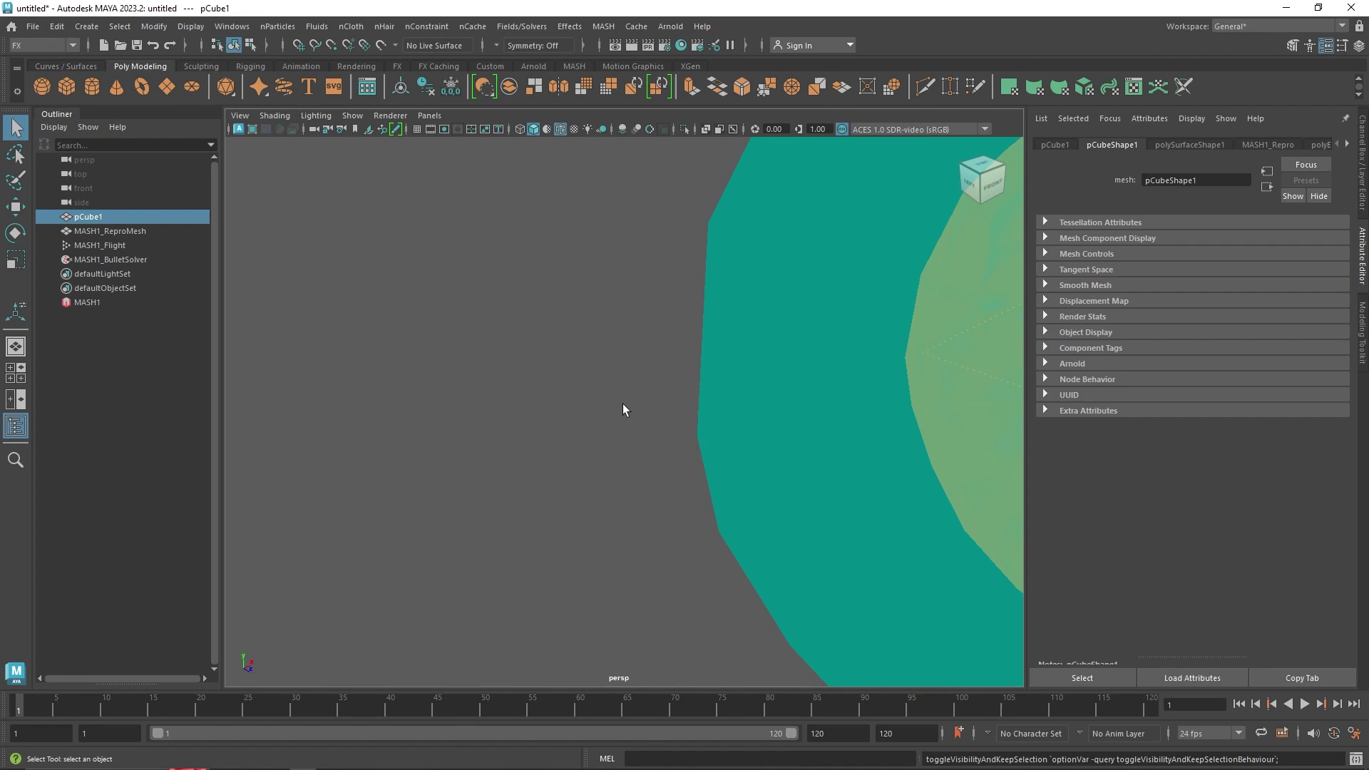
# Select MASH1_Flight and play the simulation briefly, examining how the reshaped copies behave.
pyautogui.click(135, 245)
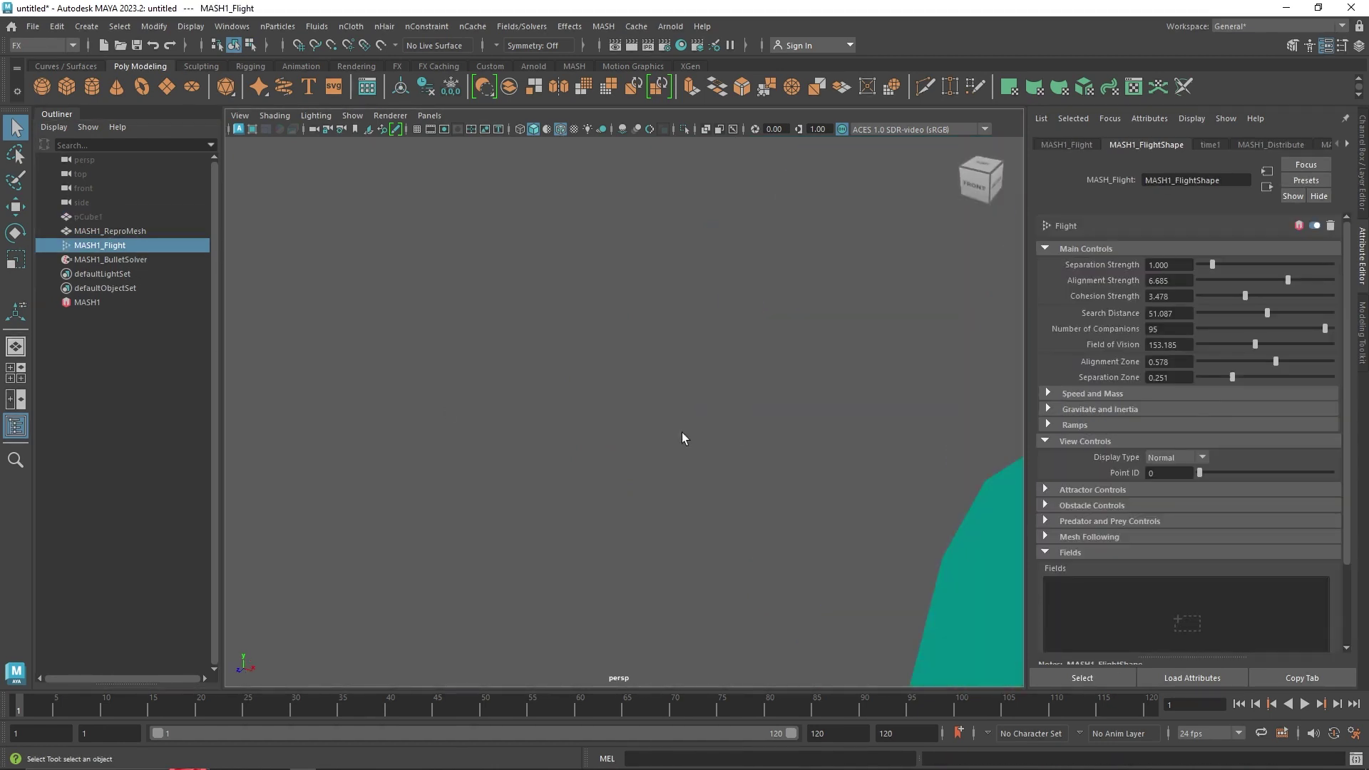
pyautogui.scroll(-5, 748, 476)
pyautogui.keyDown('alt'); pyautogui.moveTo(900, 535); pyautogui.dragTo(798, 462, button='middle'); pyautogui.keyUp('alt')
pyautogui.scroll(4, 856, 492)
pyautogui.keyDown('alt'); pyautogui.moveTo(1005, 602); pyautogui.dragTo(856, 546, button='middle'); pyautogui.keyUp('alt')
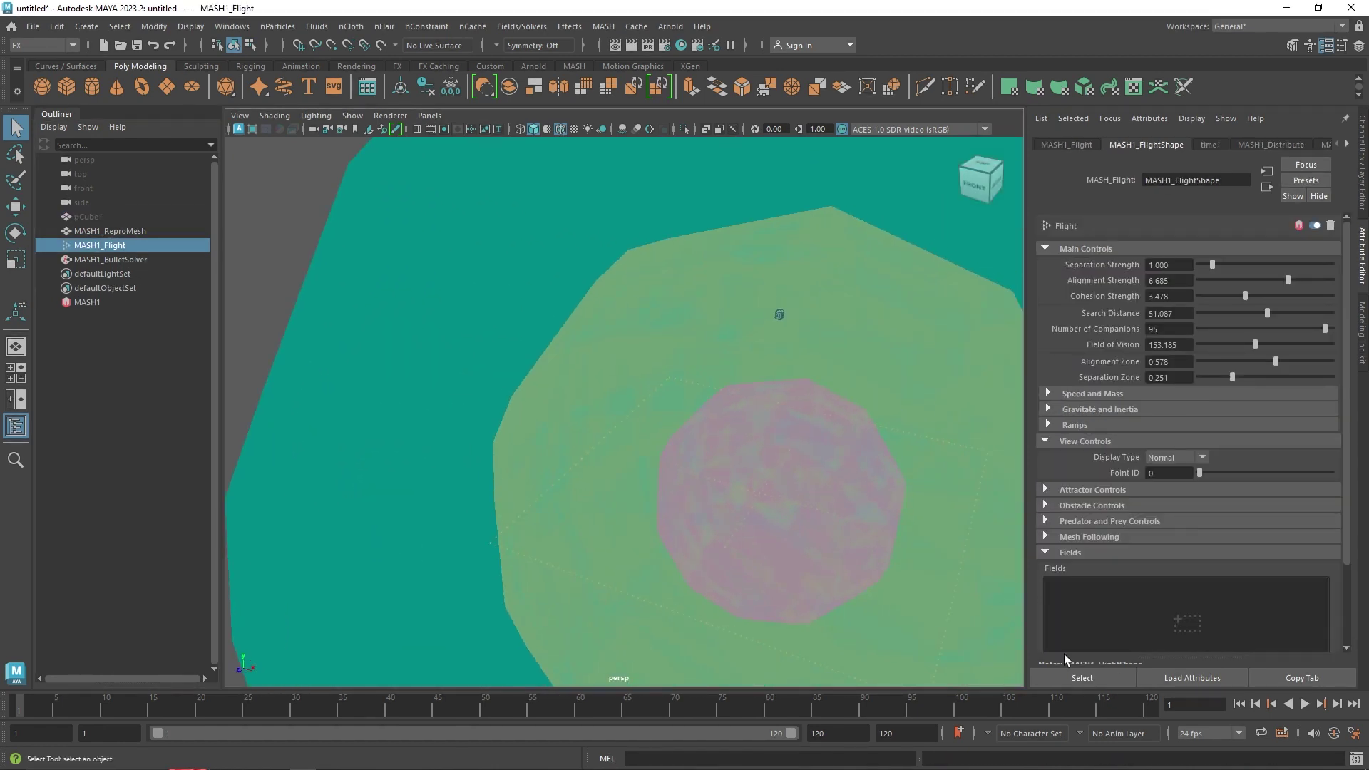
pyautogui.click(1305, 705)
pyautogui.click(1305, 704)
pyautogui.scroll(-5, 659, 435)
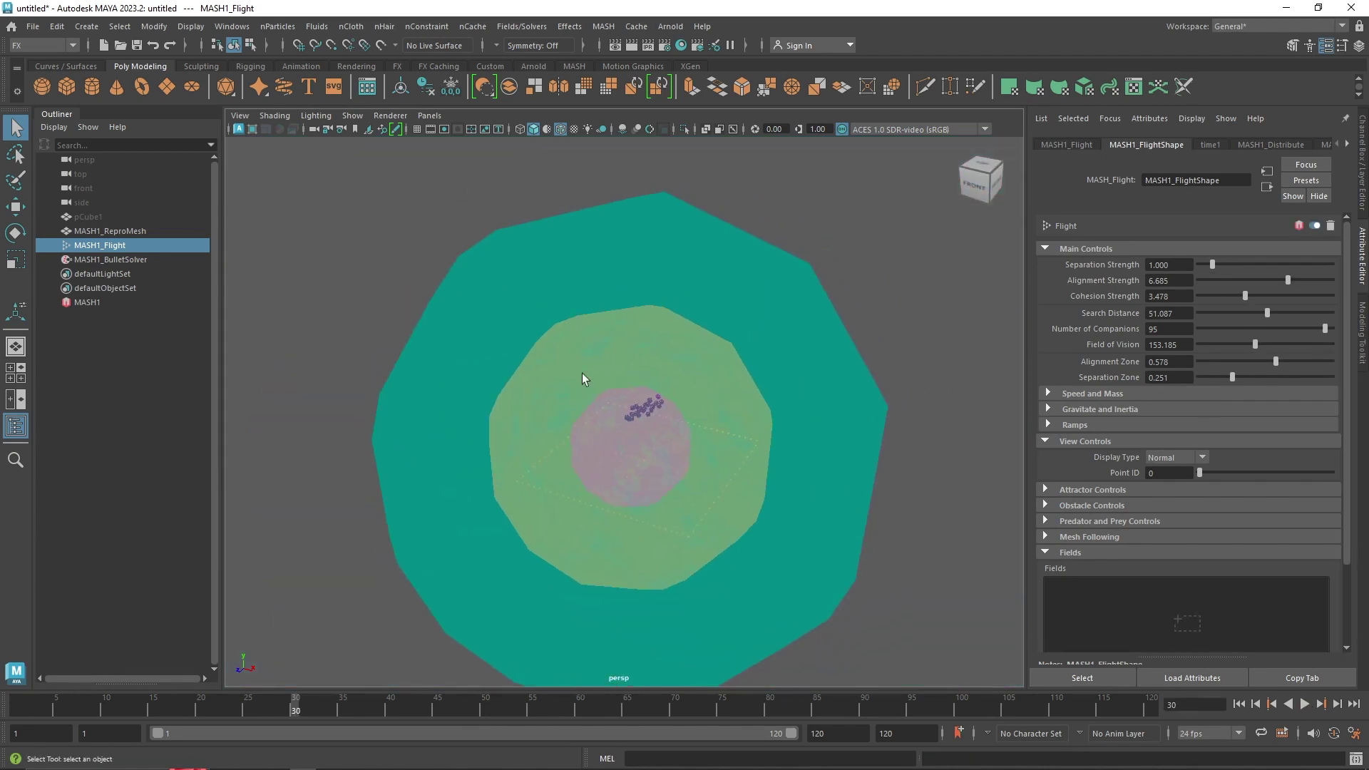
# Compare the None and Normal display types of the Flight node, and leave Display Type set to None.
pyautogui.click(1169, 458)
pyautogui.click(1169, 543)
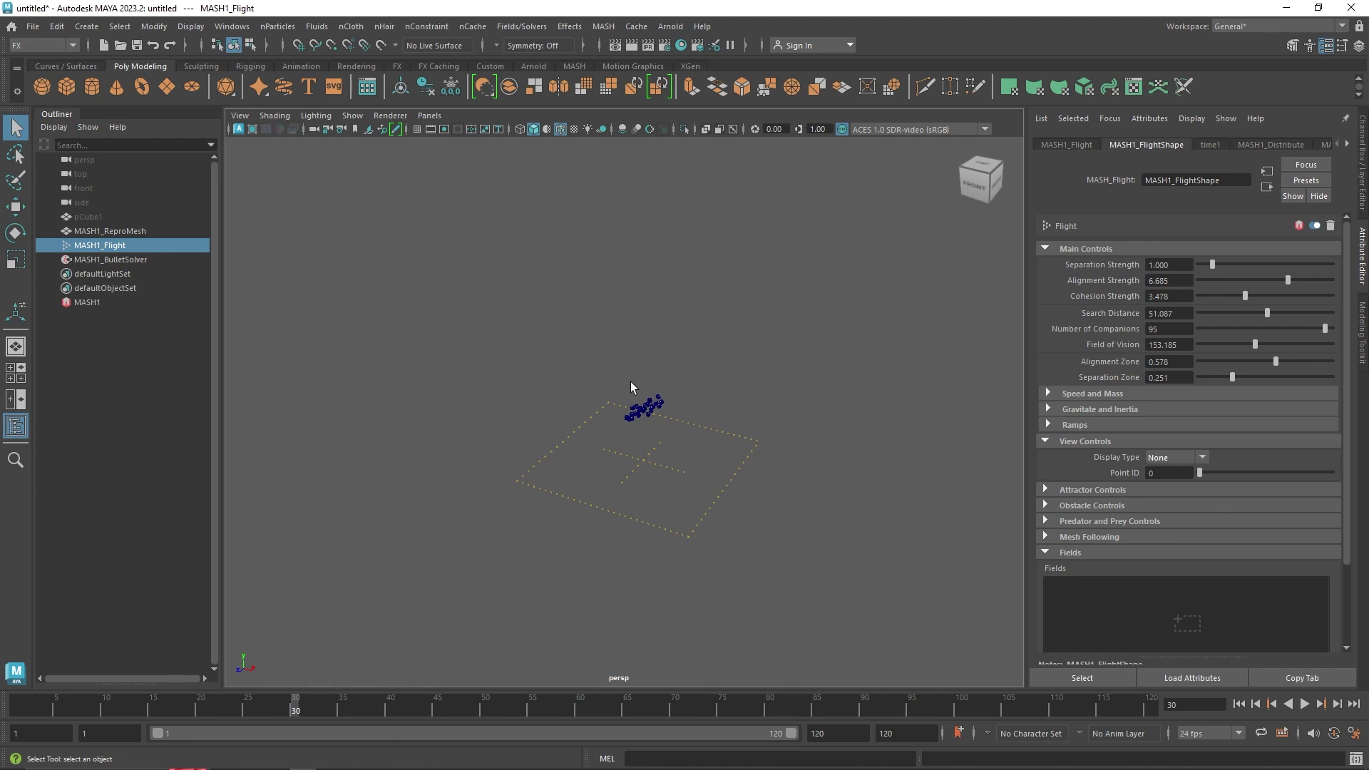
pyautogui.click(1176, 457)
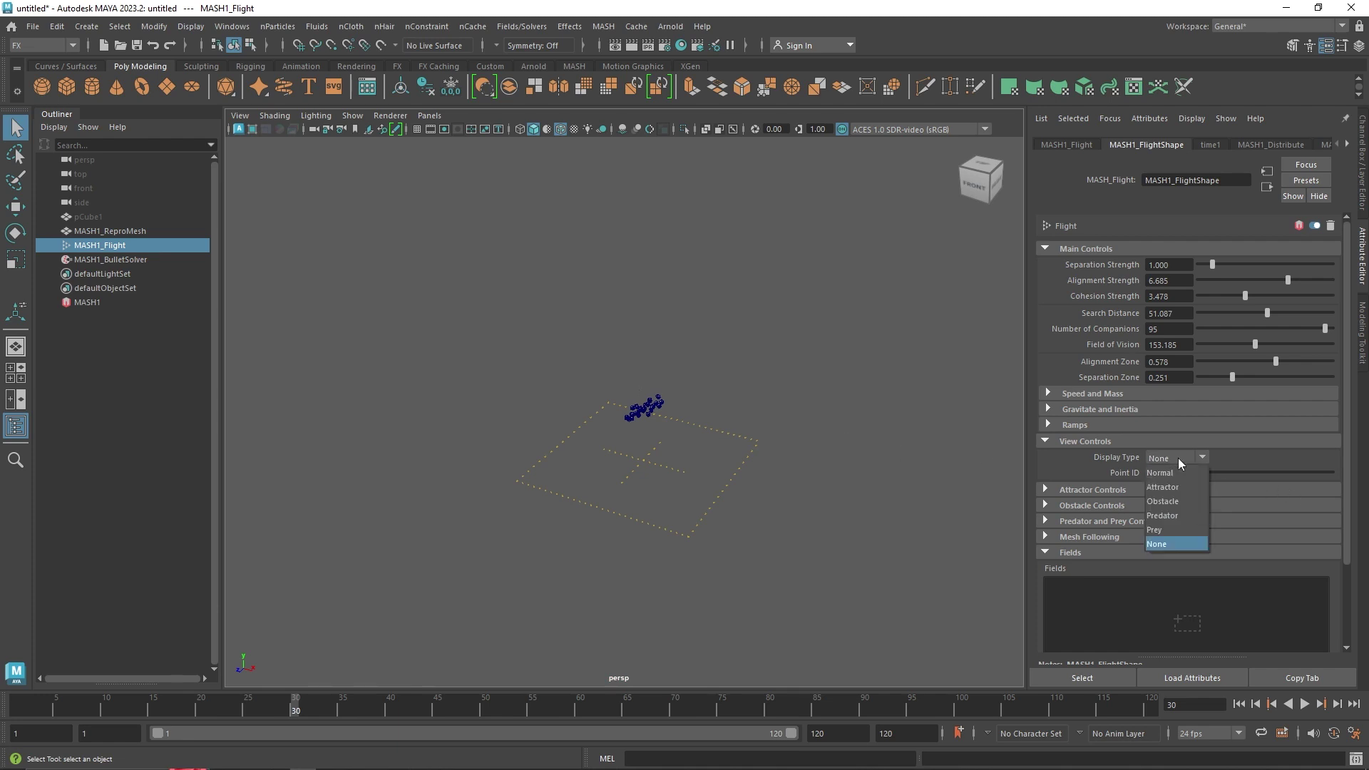
pyautogui.click(1175, 474)
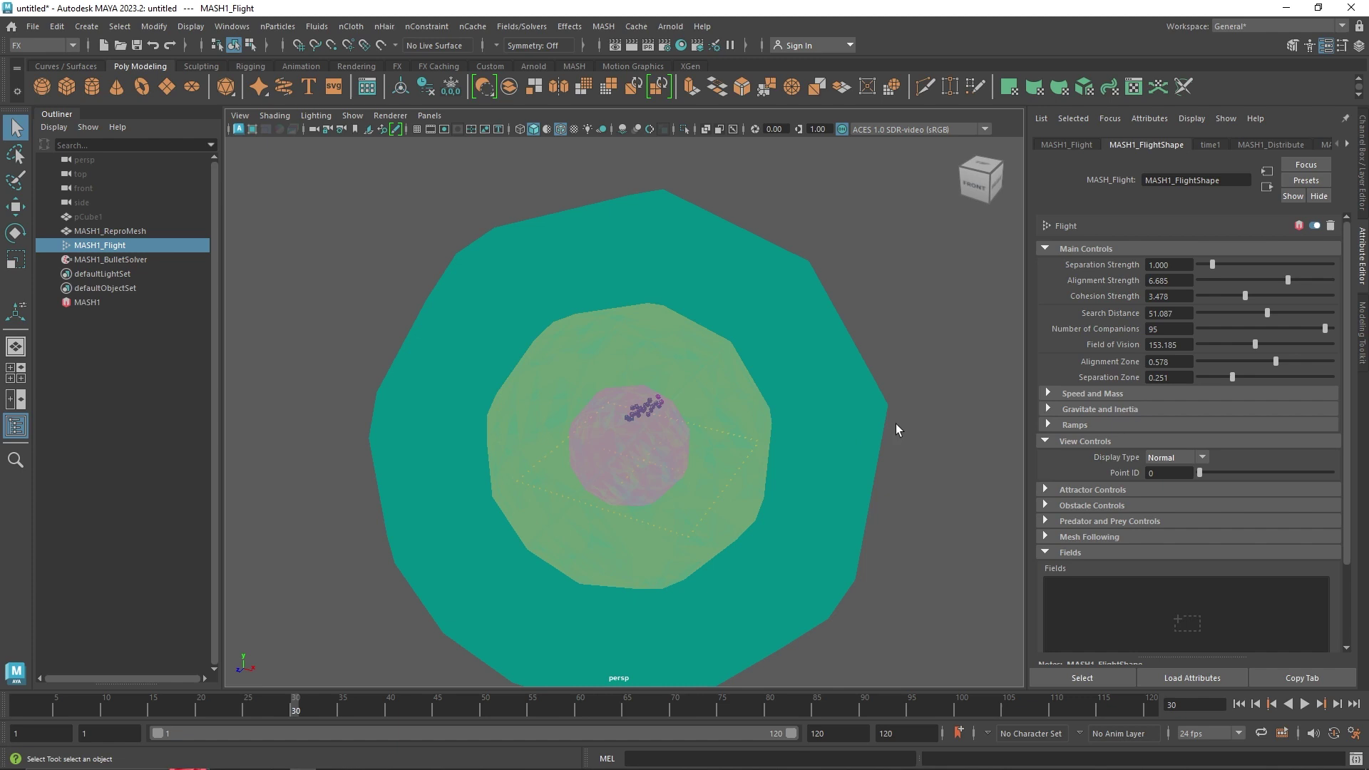
pyautogui.click(1170, 460)
pyautogui.click(1179, 541)
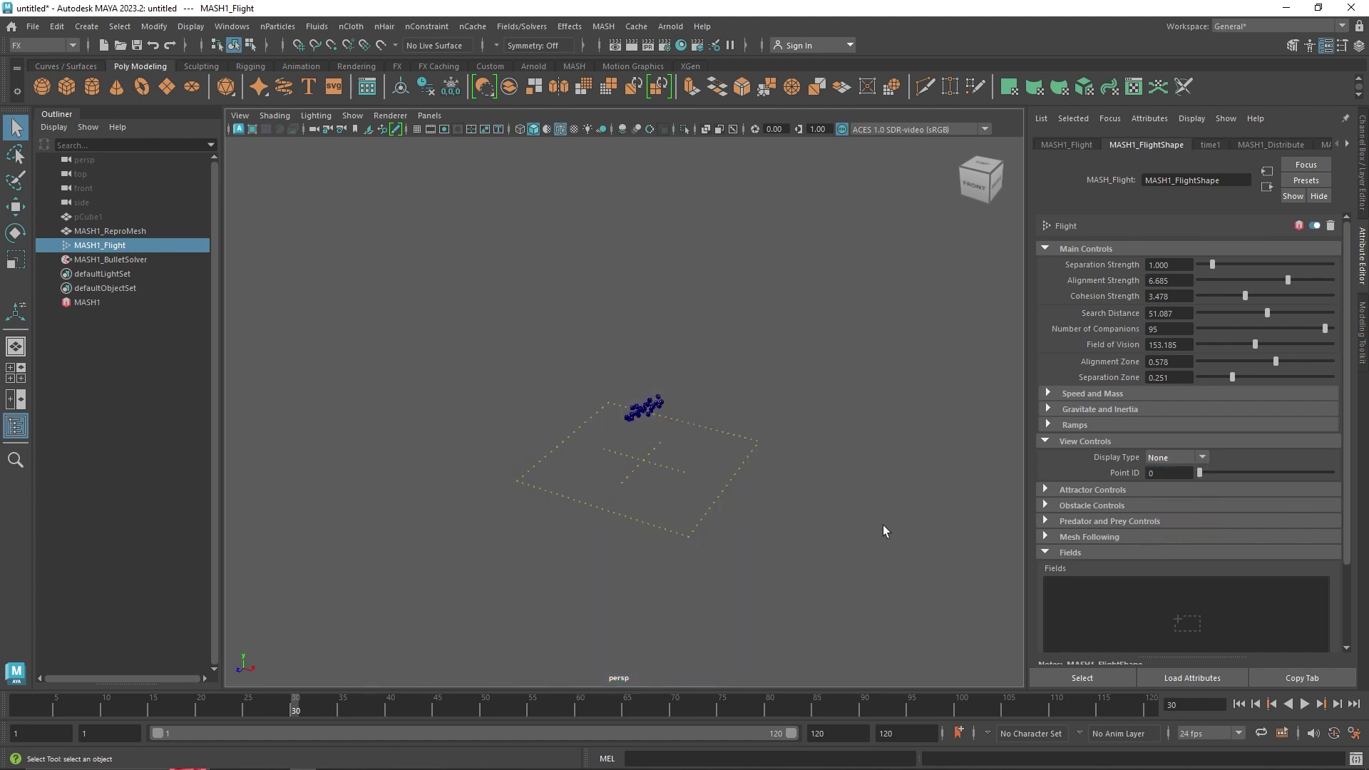
# Play the simulation repeatedly and examine up close how the copies fall and scatter on the ground plane.
pyautogui.click(1305, 704)
pyautogui.click(1241, 706)
pyautogui.scroll(5, 676, 477)
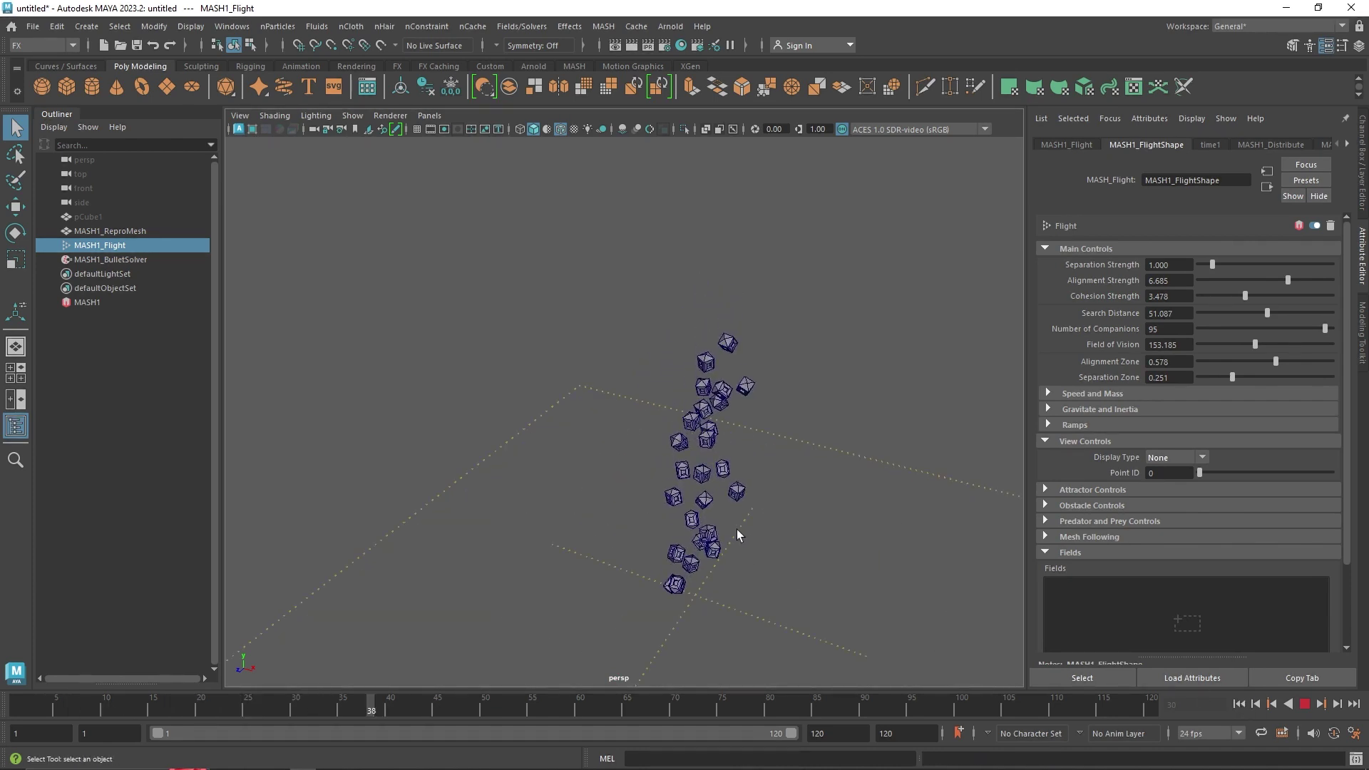
pyautogui.click(1305, 704)
pyautogui.scroll(6, 723, 536)
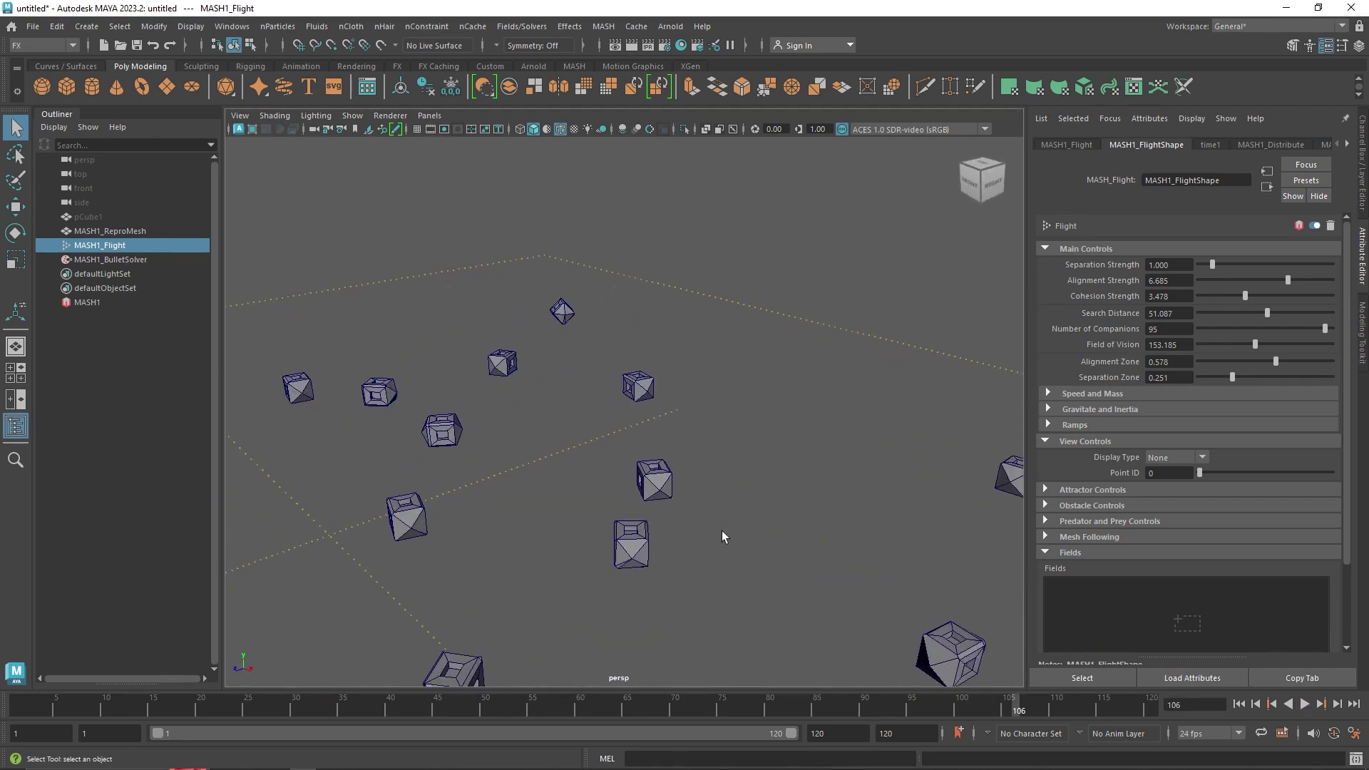
pyautogui.click(1305, 704)
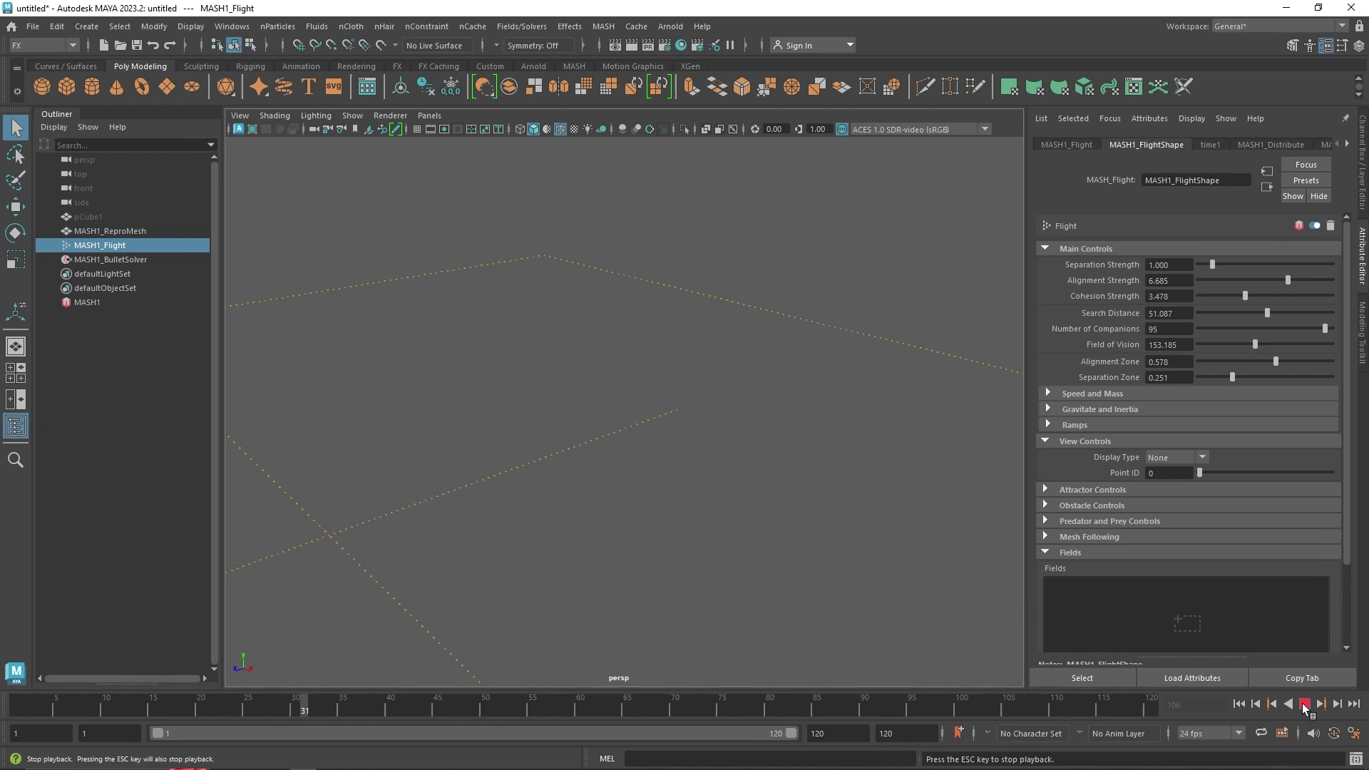
pyautogui.scroll(-5, 538, 489)
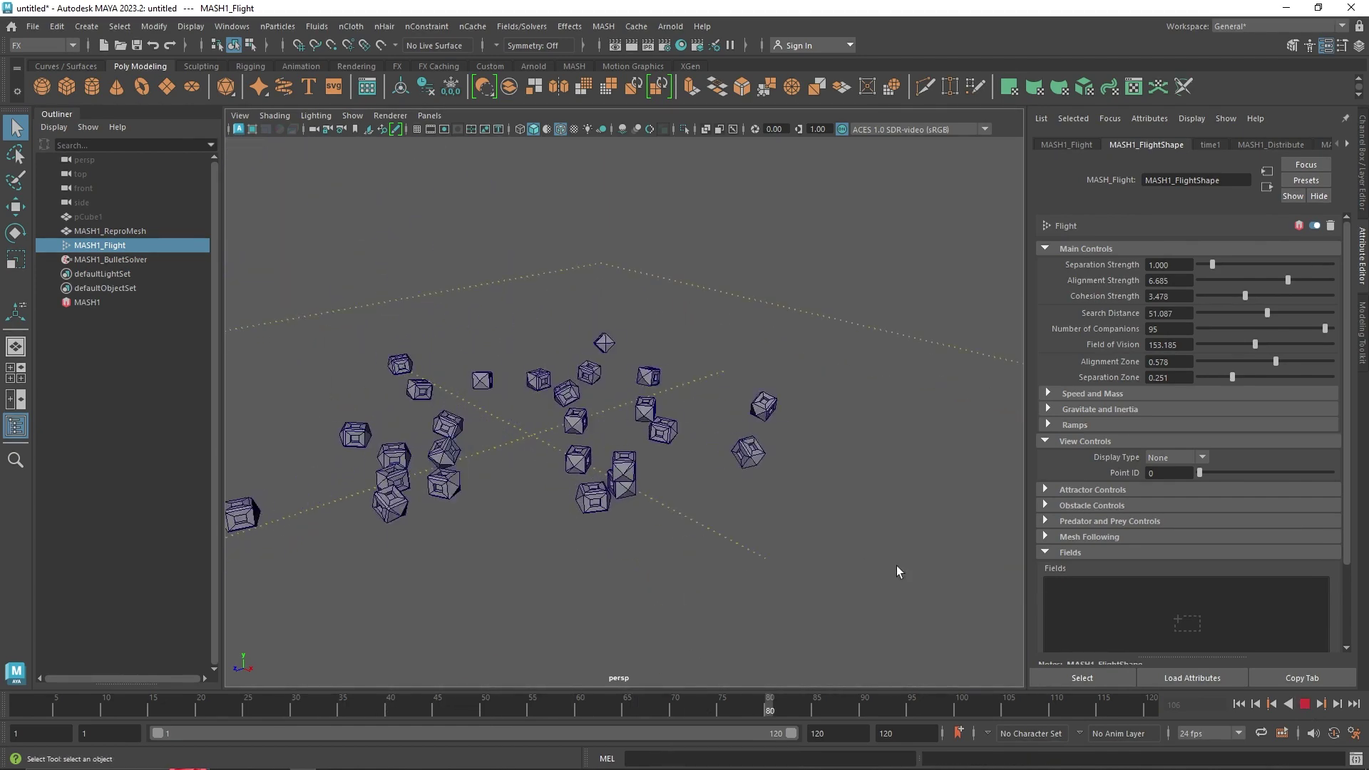
pyautogui.click(1305, 704)
pyautogui.scroll(-8, 676, 507)
pyautogui.keyDown('alt'); pyautogui.moveTo(676, 507); pyautogui.dragTo(713, 531); pyautogui.keyUp('alt')
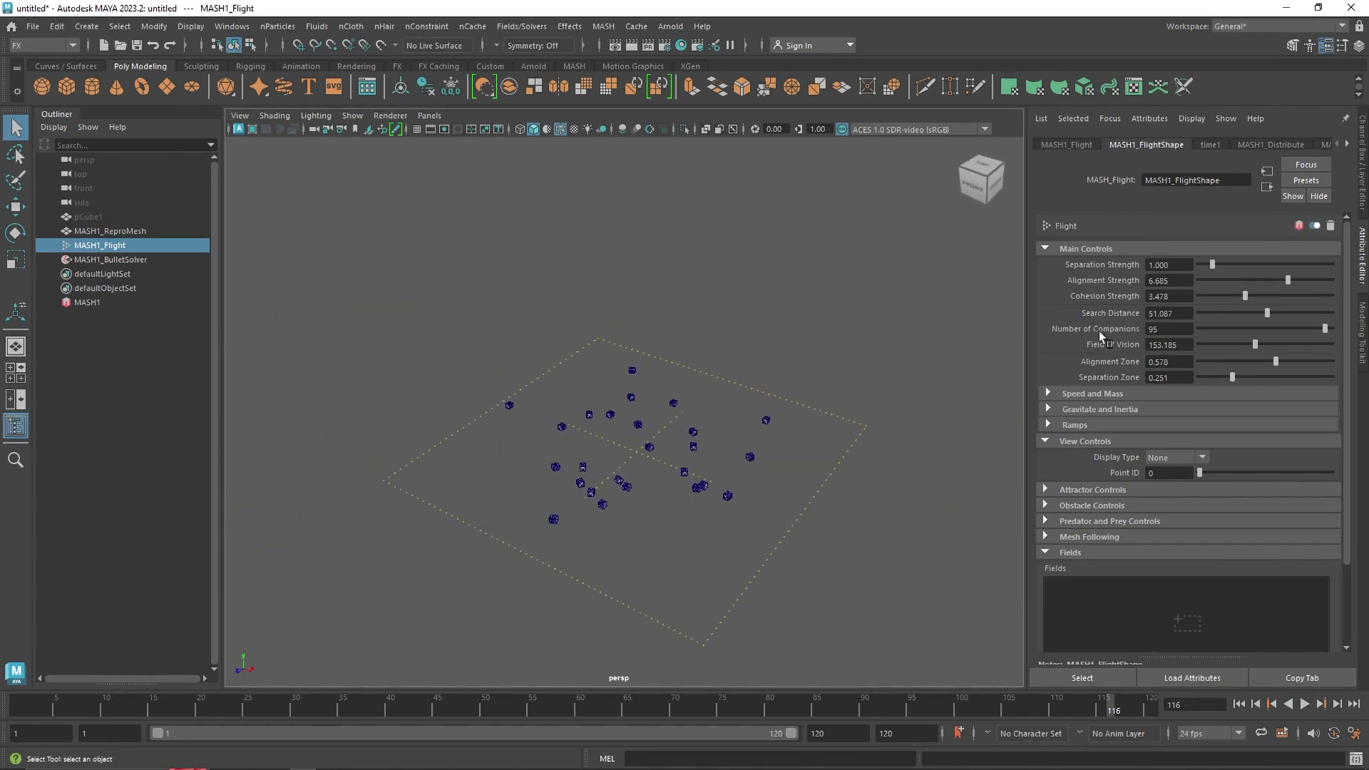
# Review the MASH1_Dynamics node's settings, then open the settings of MASH1_BulletSolver.
pyautogui.click(161, 261)
pyautogui.click(131, 290)
pyautogui.click(130, 302)
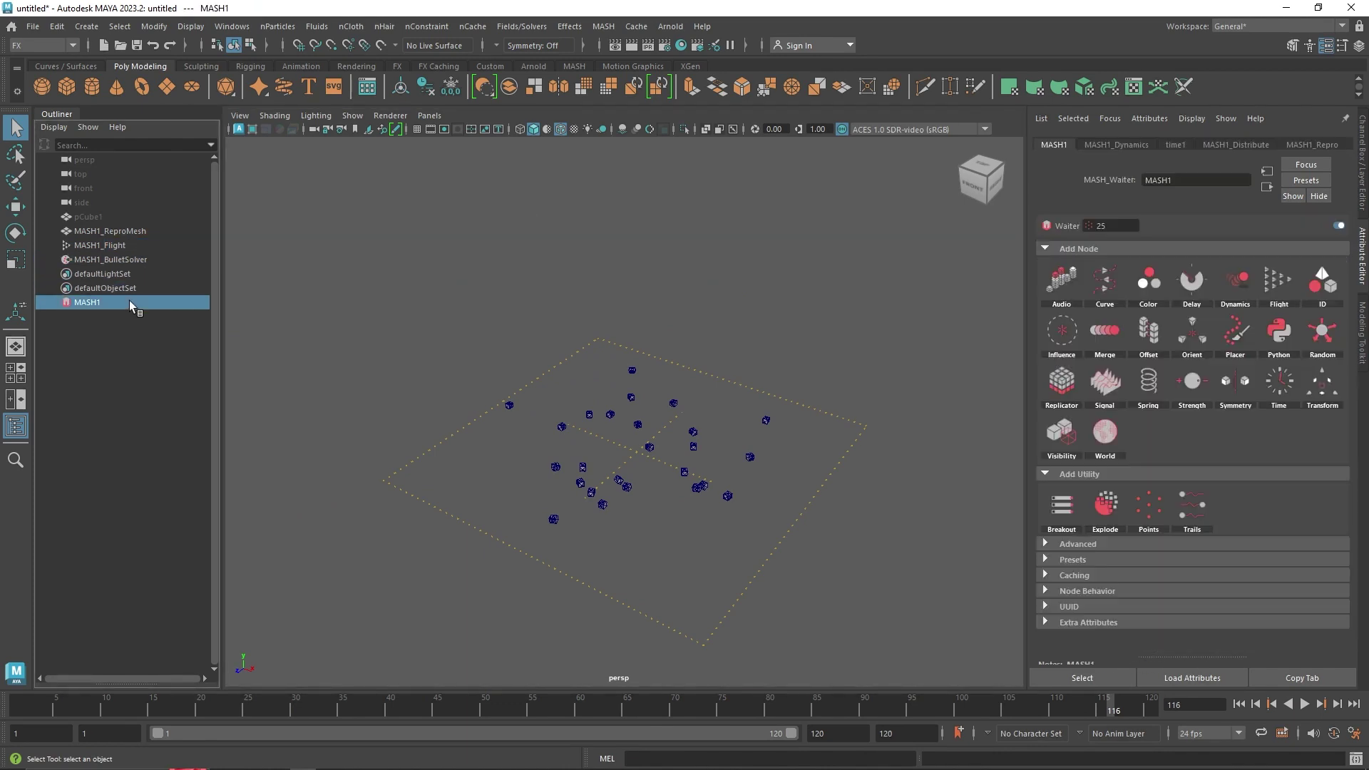
pyautogui.click(1132, 144)
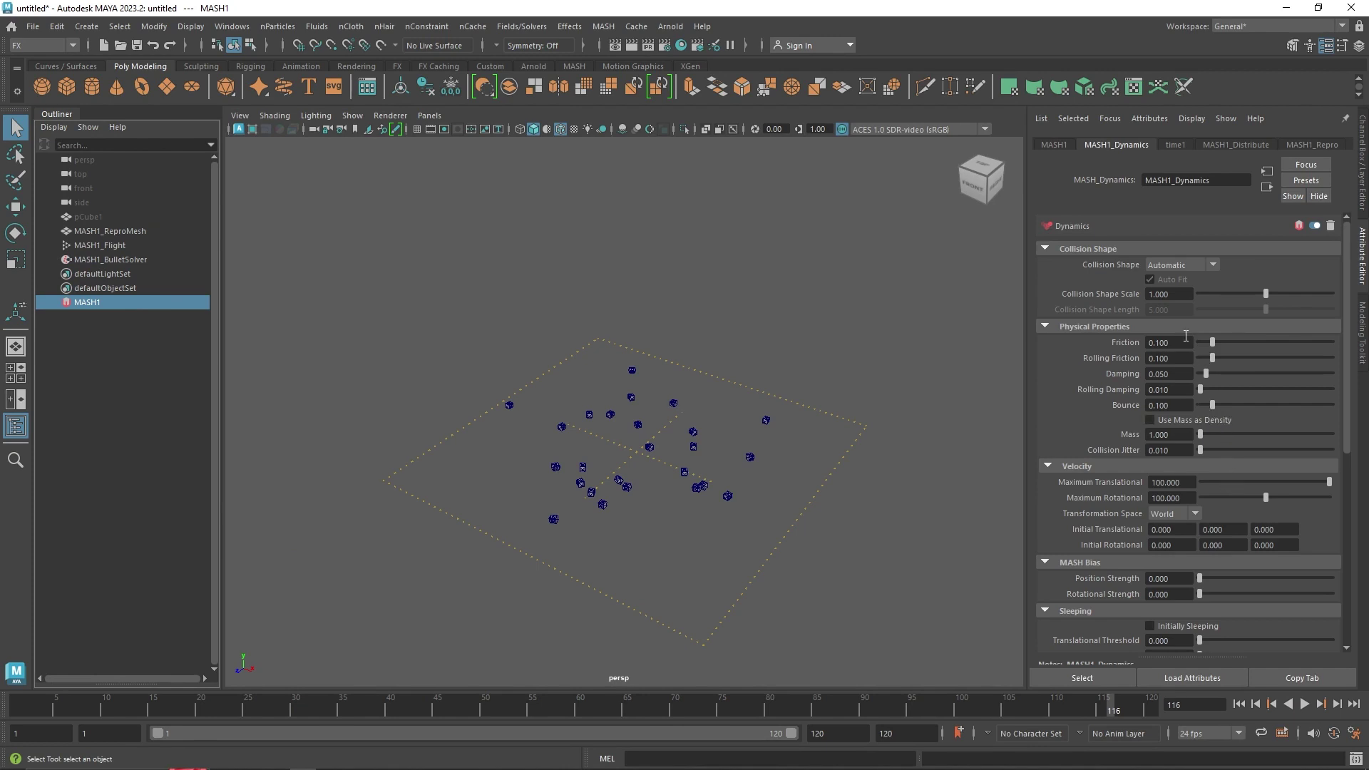
pyautogui.click(100, 258)
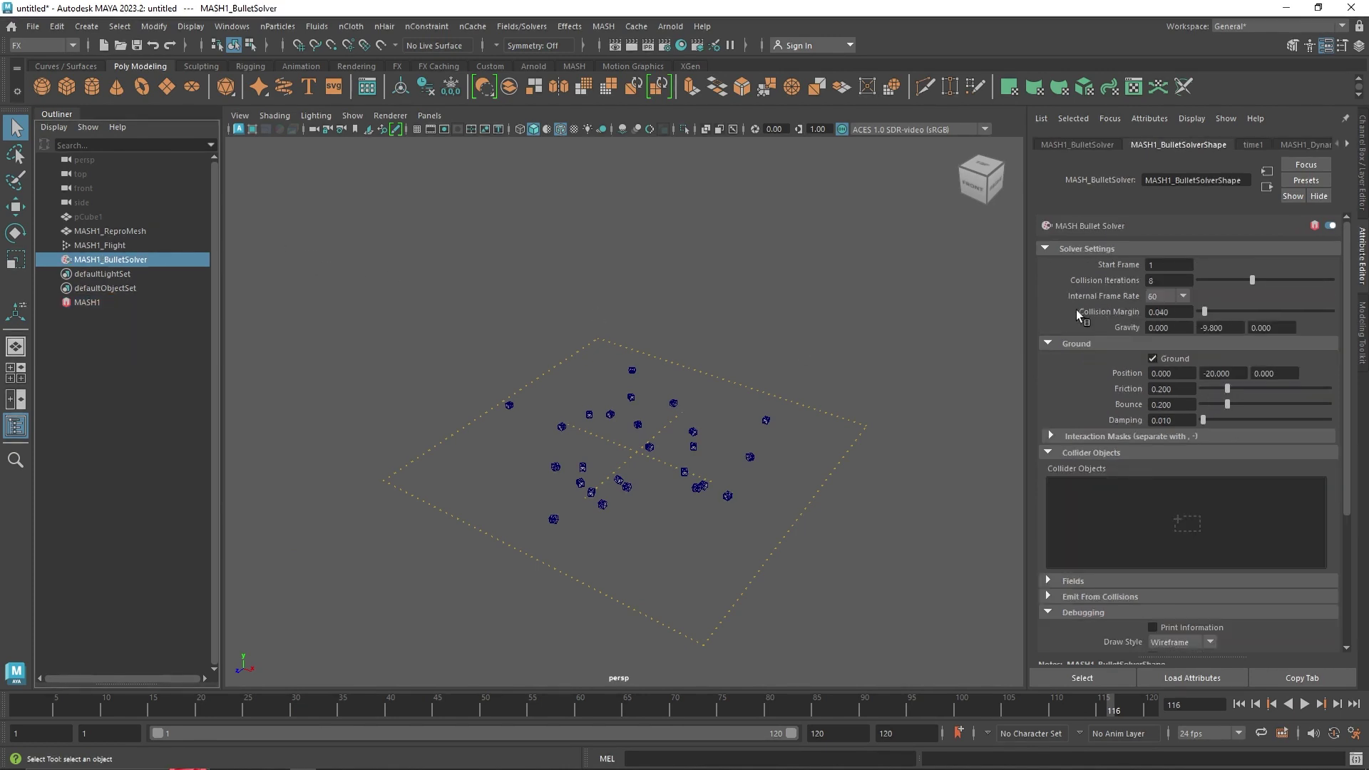
# Try vertical gravity values of 0 and 2 on the Bullet solver and play the simulation.
pyautogui.click(1200, 326)
pyautogui.write('0')
pyautogui.press('Return')
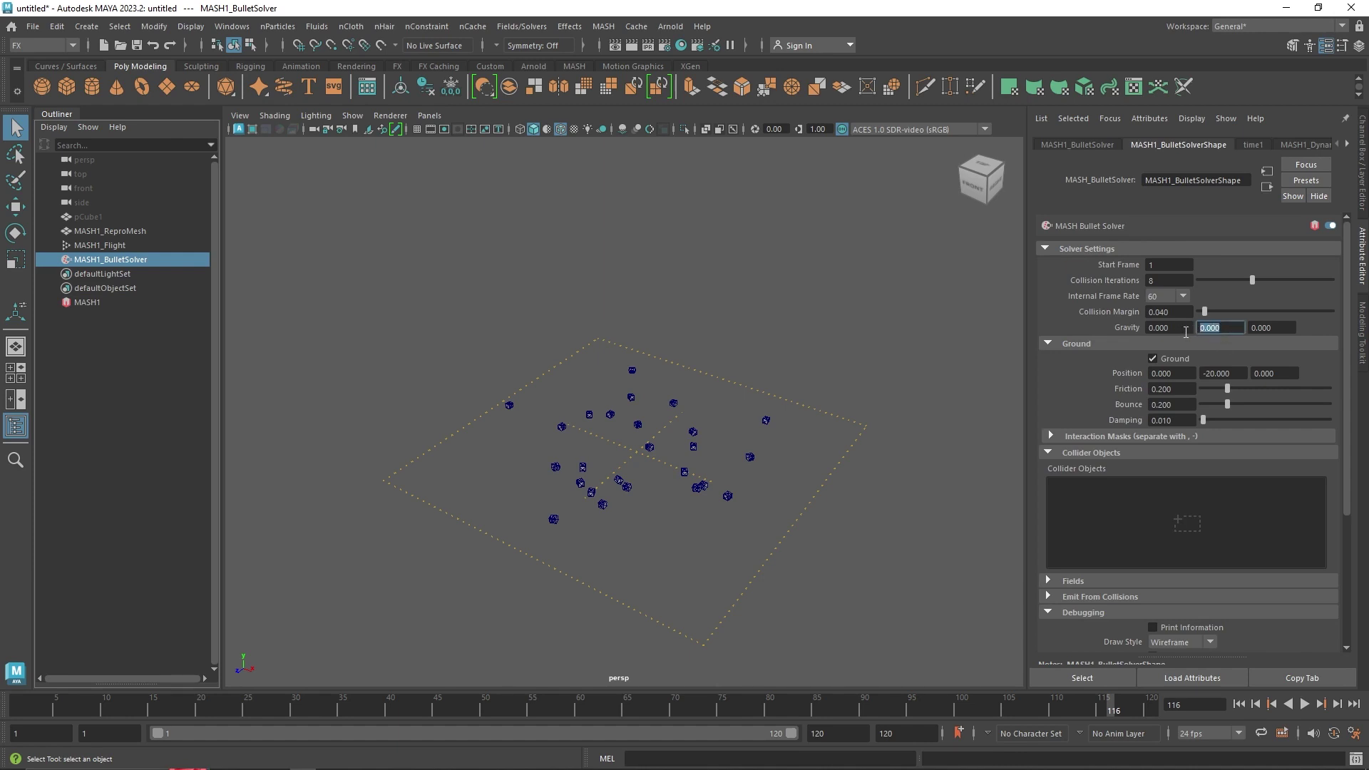
pyautogui.write('2')
pyautogui.press('Return')
pyautogui.click(1305, 703)
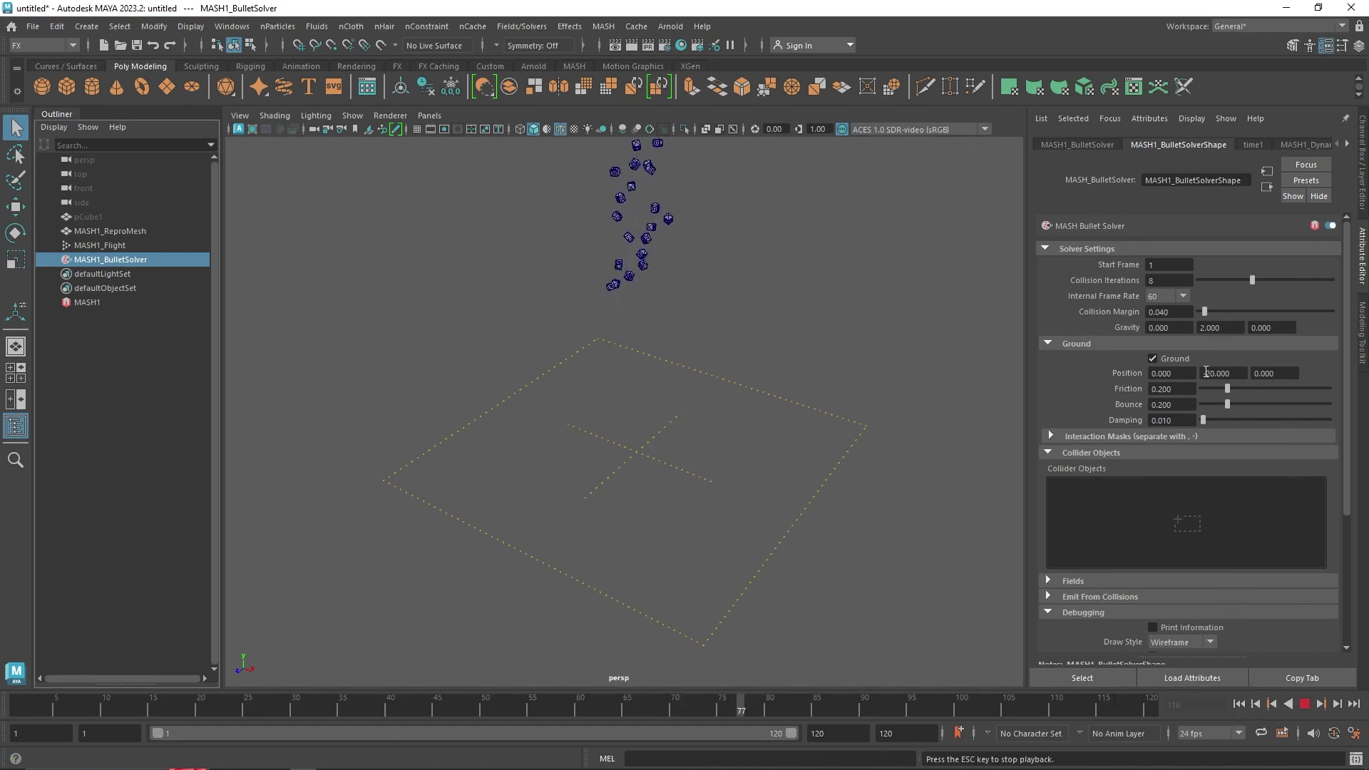
# Set the Bullet solver's vertical gravity to -8, watch the copies fall, and stop the playback.
pyautogui.click(1199, 327)
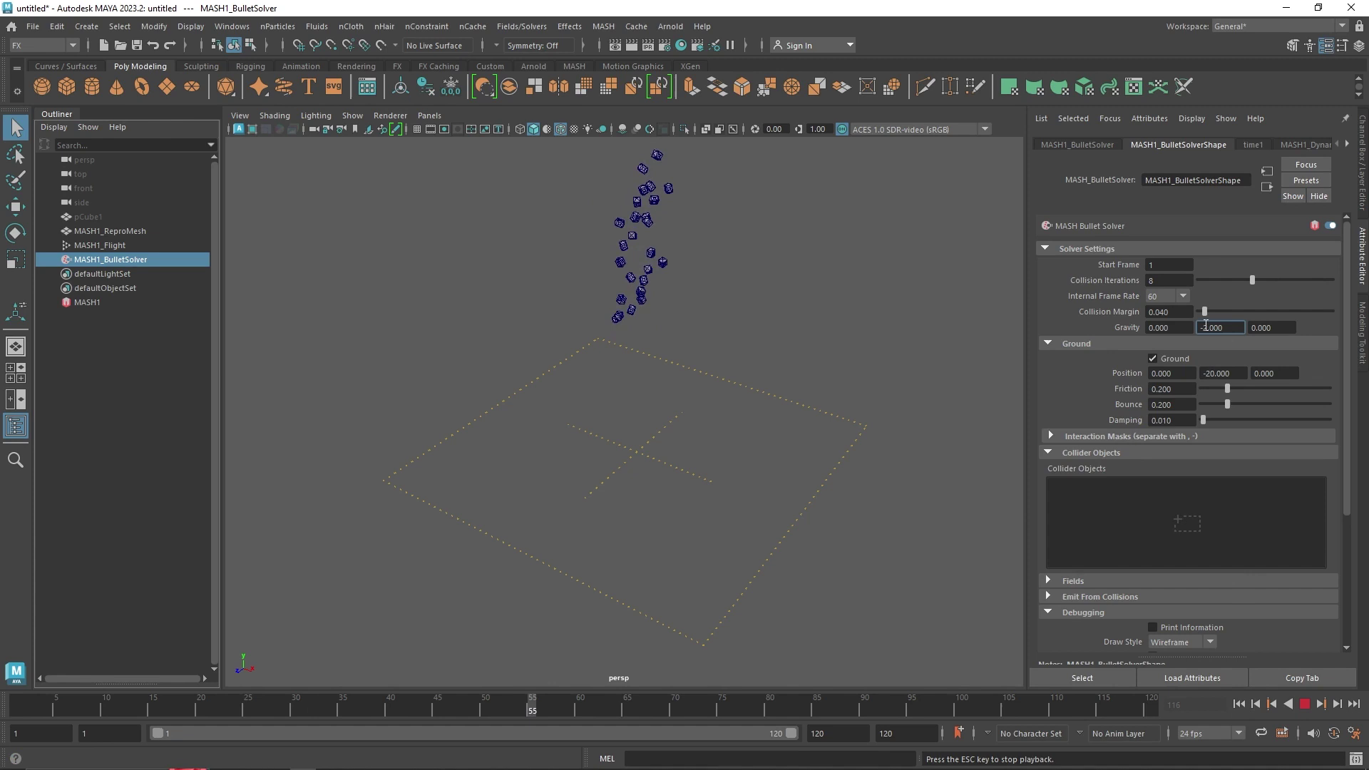
pyautogui.write('8')
pyautogui.press('Return')
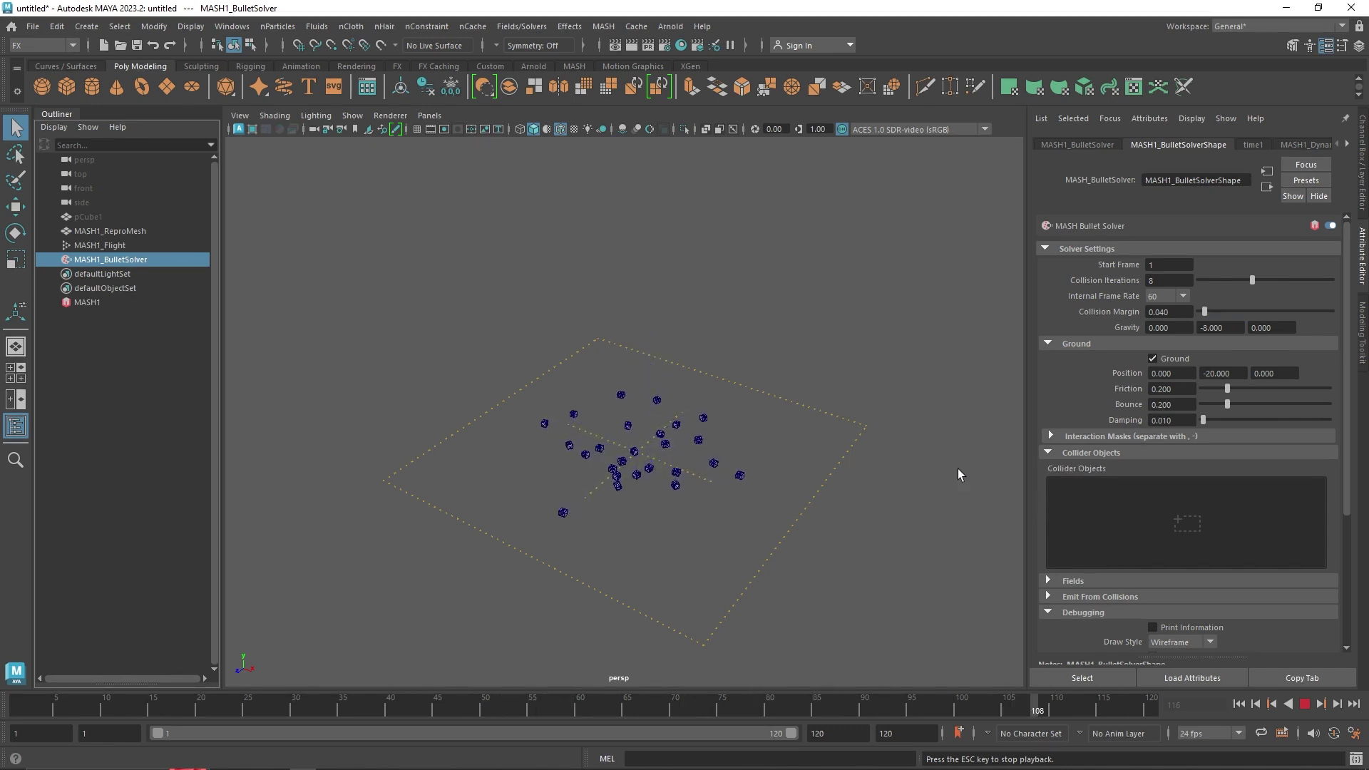
pyautogui.click(1305, 704)
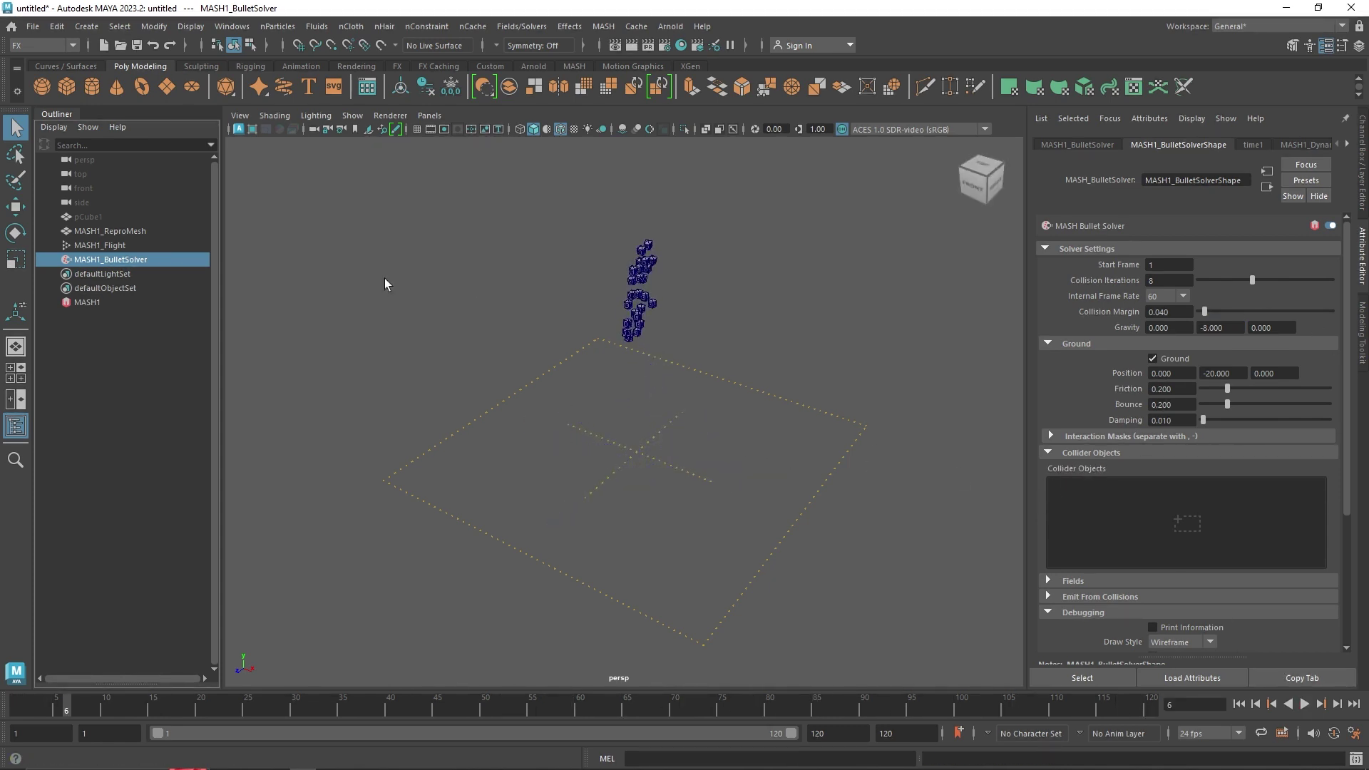
# Delete the Dynamics node from the MASH1 network, then play and stop the animation to check the flock's motion.
pyautogui.click(93, 302)
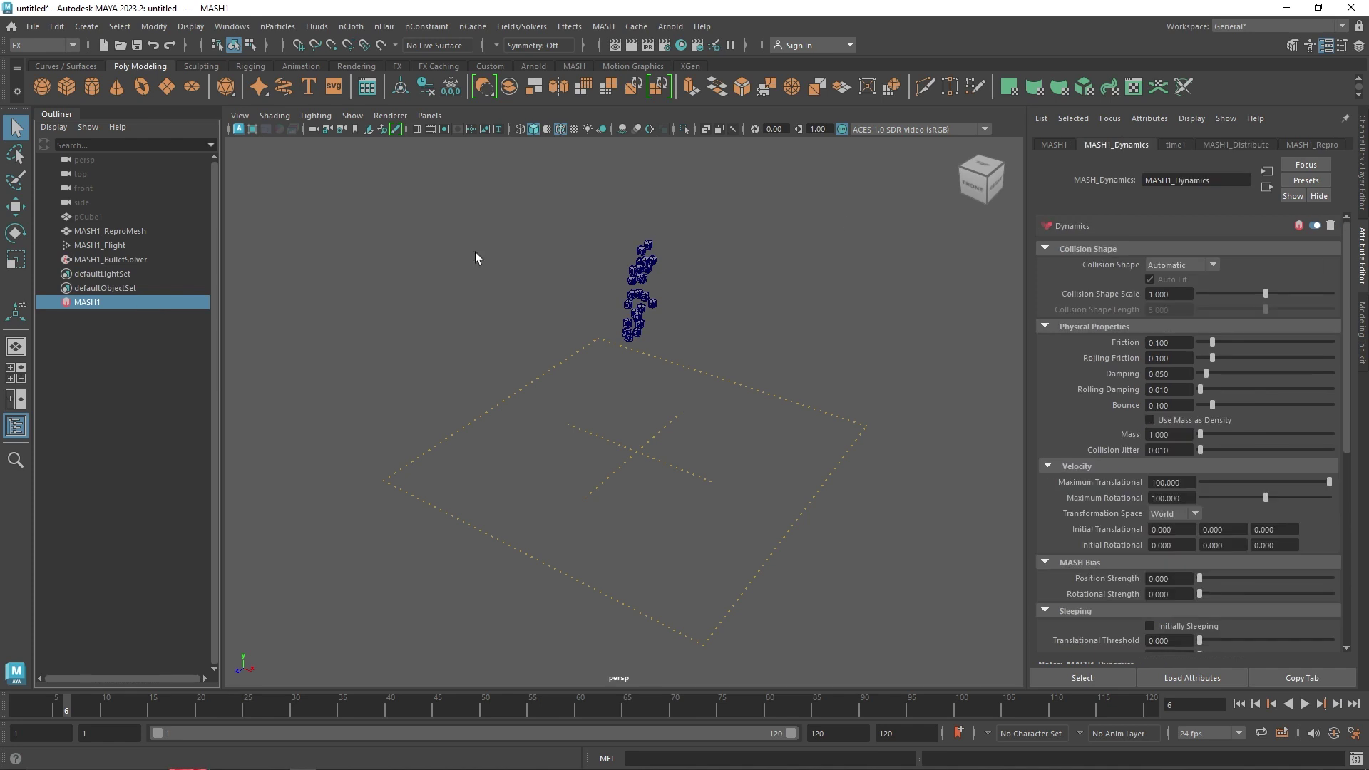
pyautogui.click(1330, 226)
pyautogui.click(673, 392)
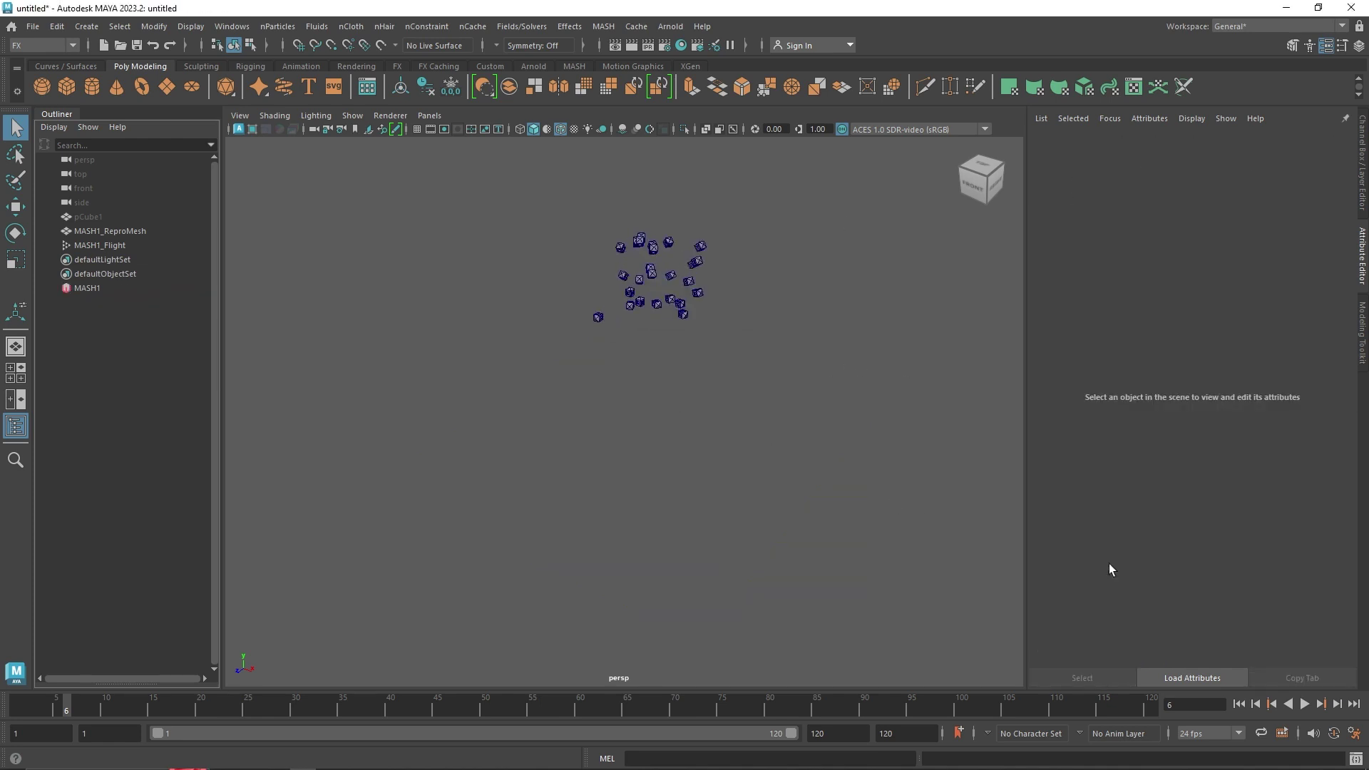
pyautogui.click(1306, 705)
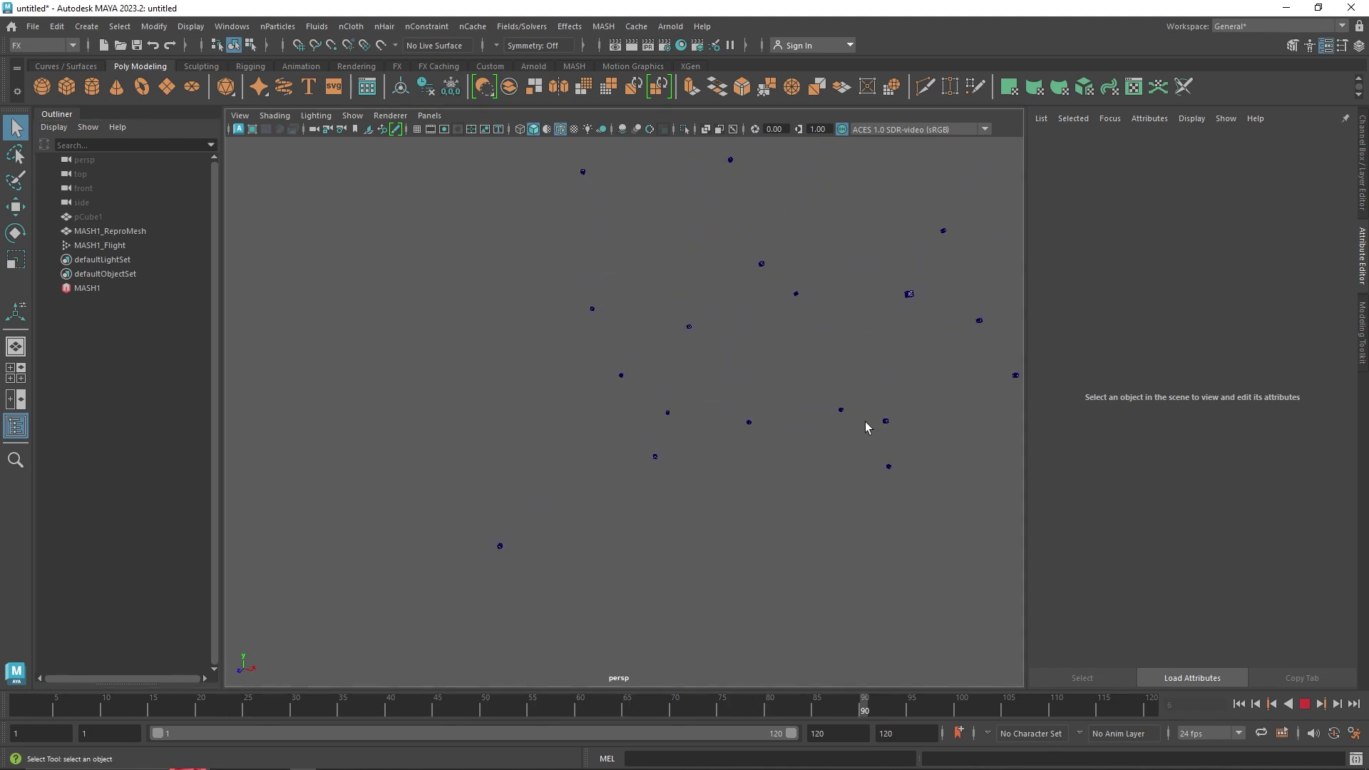
pyautogui.click(1306, 705)
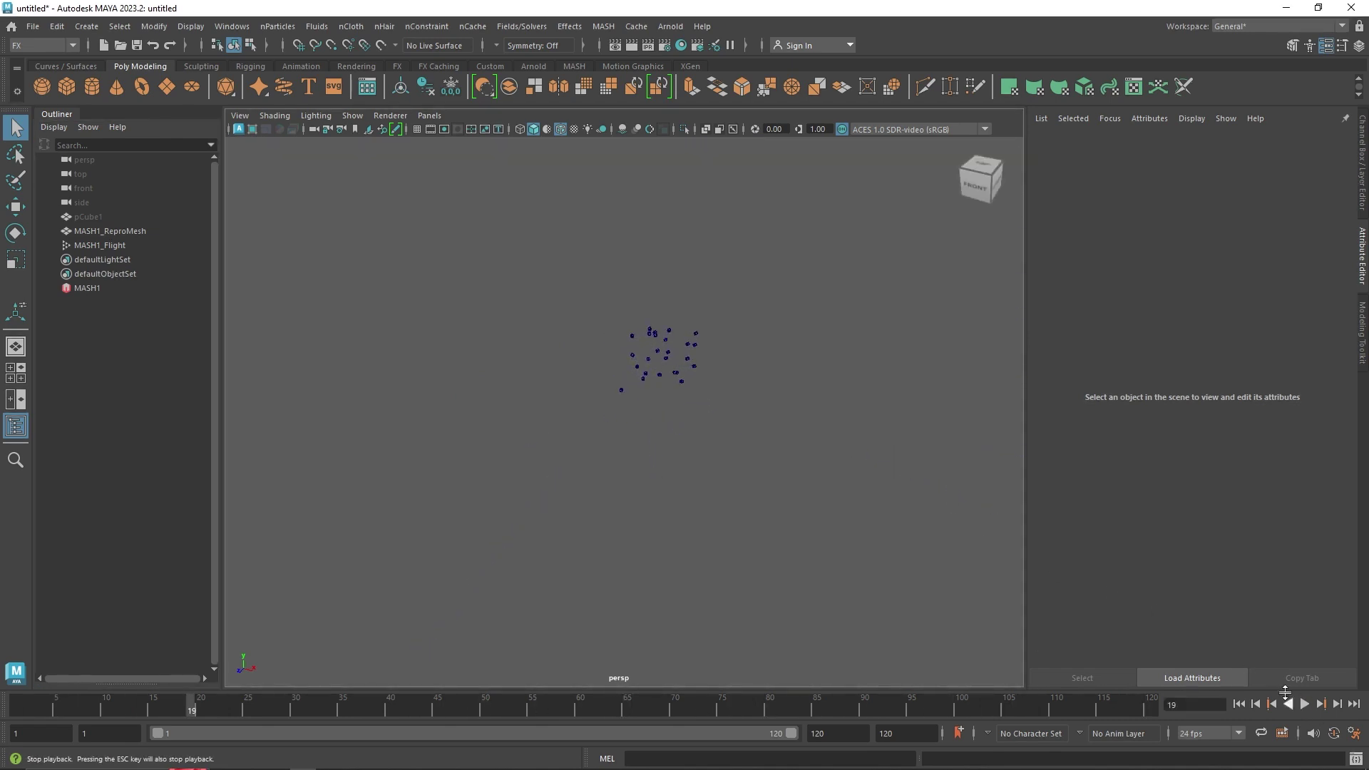
# Set the display type of the MASH1_Flight node's view controls to Normal.
pyautogui.click(134, 247)
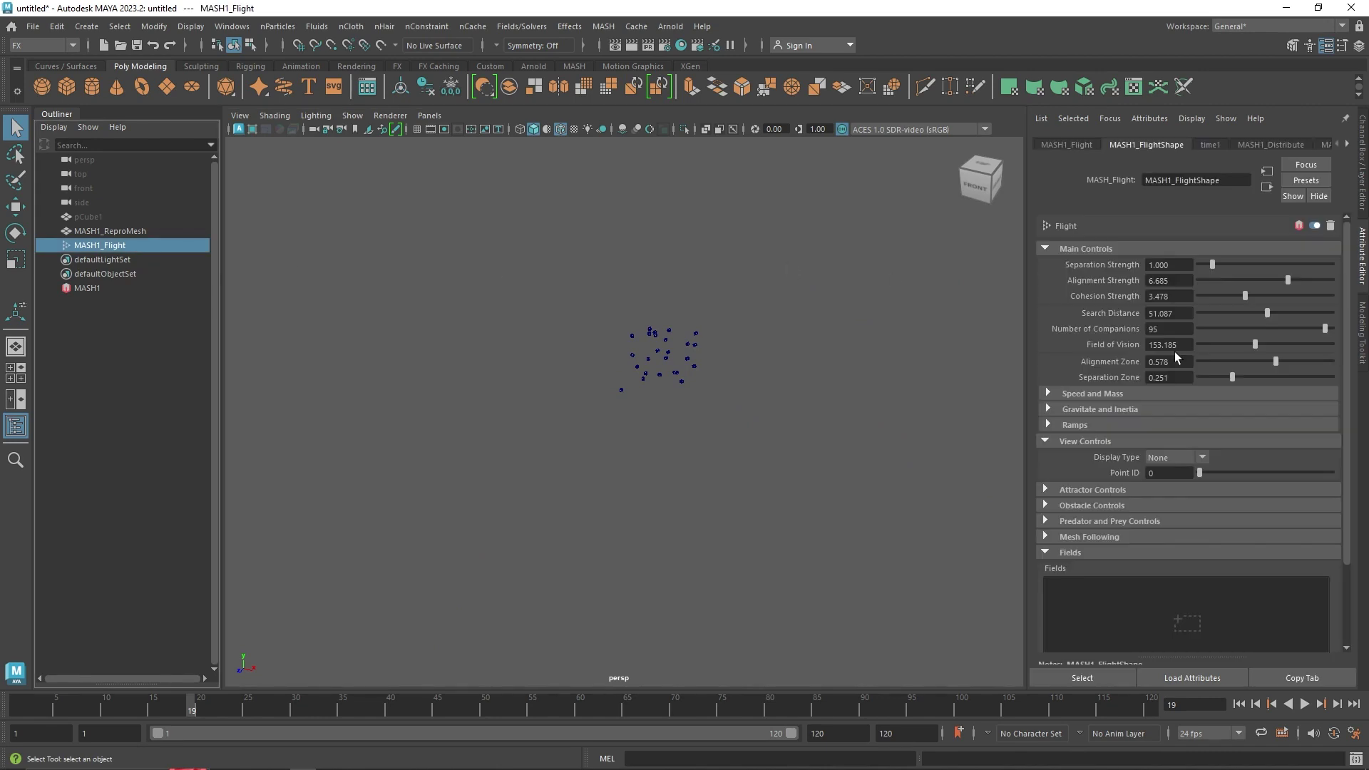
pyautogui.click(1173, 458)
pyautogui.click(1169, 492)
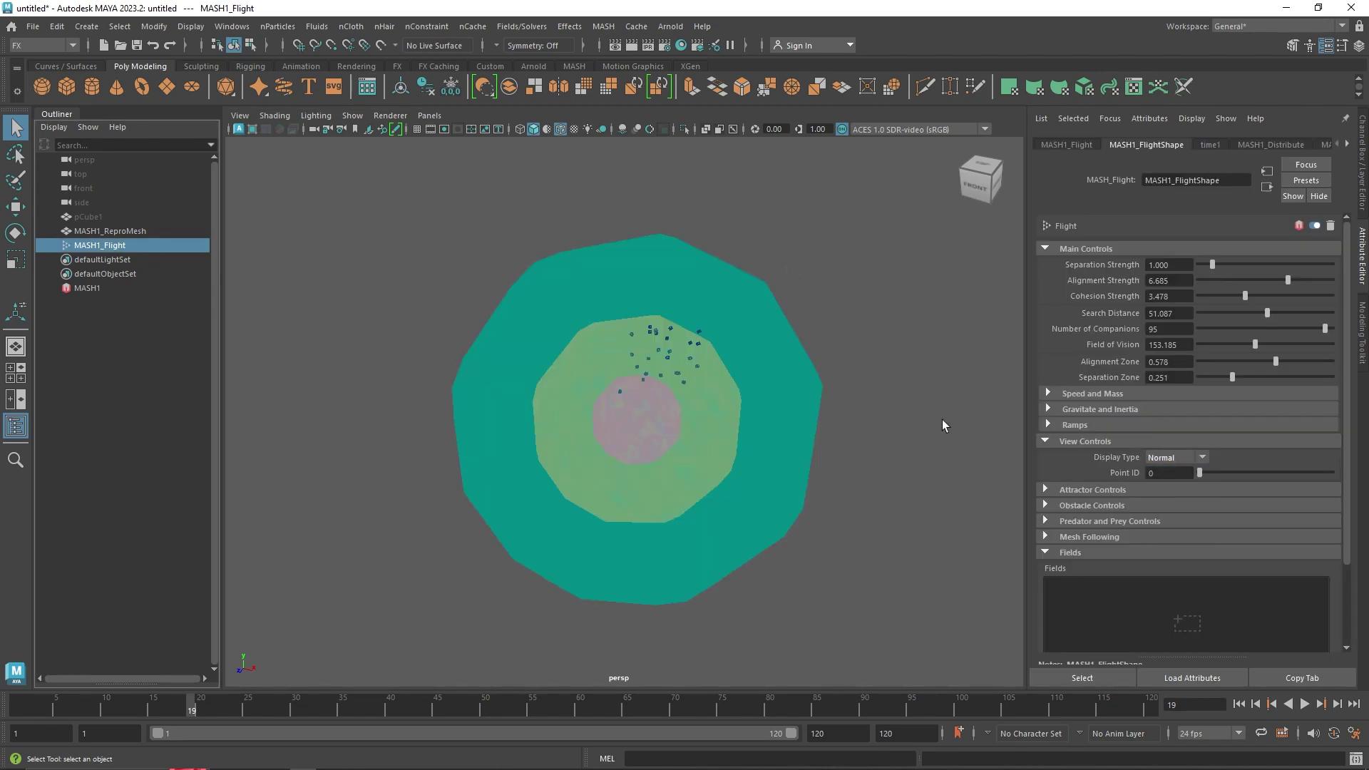
# Set the Flight node's Field of Vision to about 96.6, Alignment Zone to 0.381 and Separation Zone to 0.120.
pyautogui.click(1235, 345)
pyautogui.click(1229, 361)
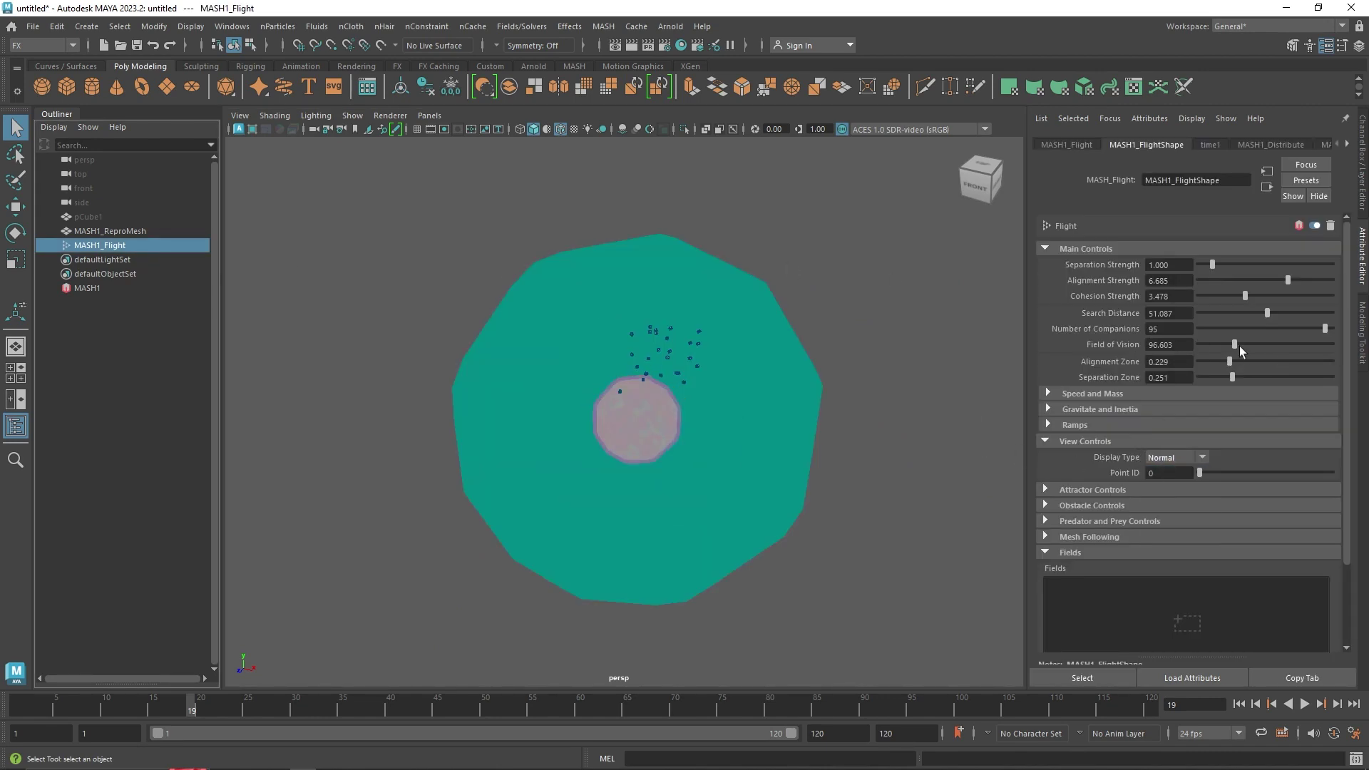
pyautogui.click(1250, 362)
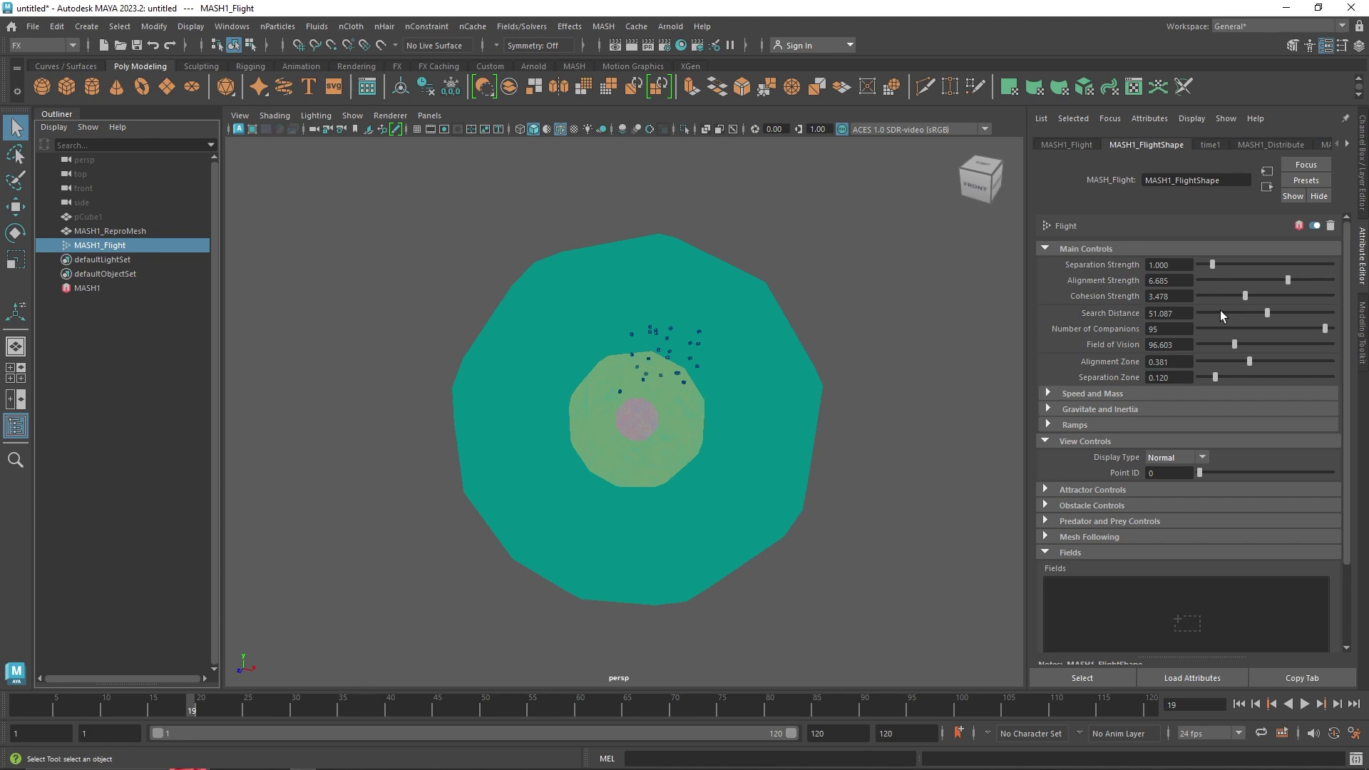
# Open the settings of the MASH1 network with its available nodes.
pyautogui.click(109, 289)
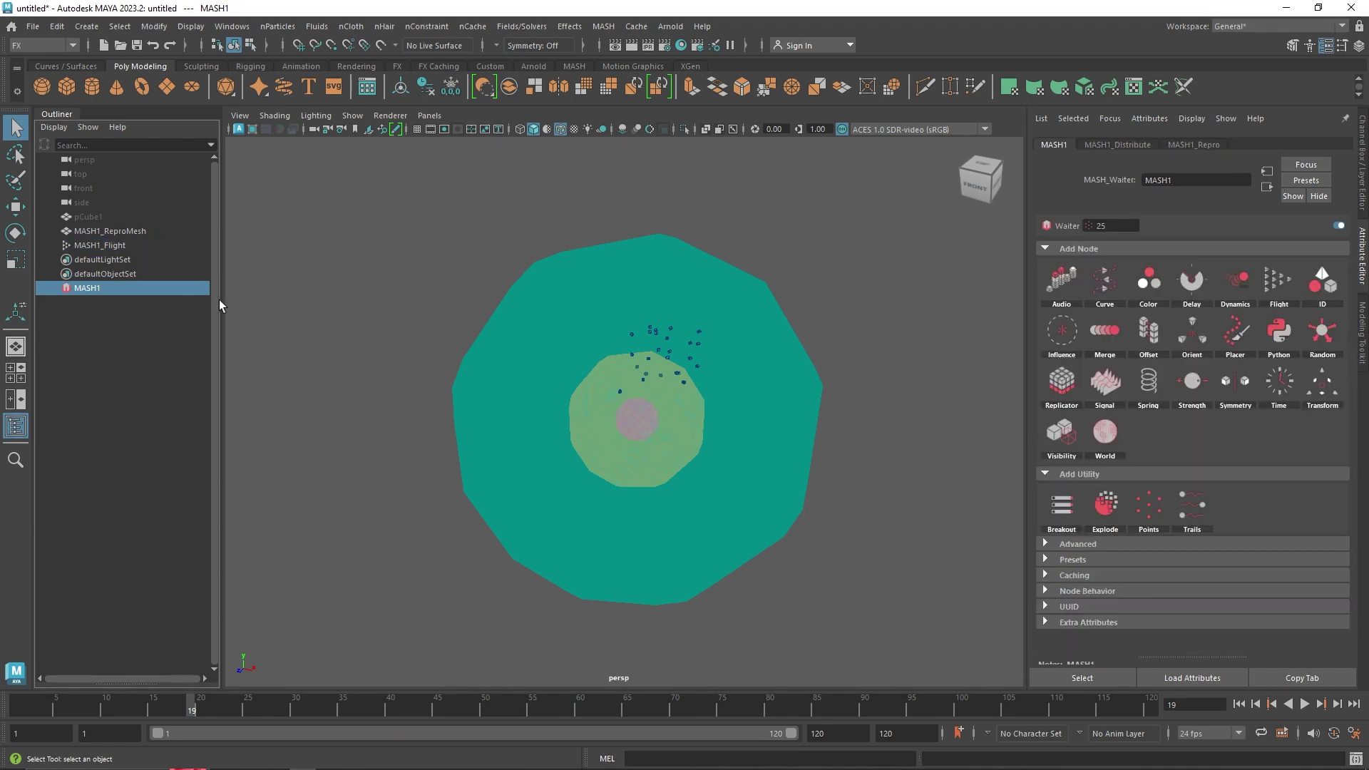